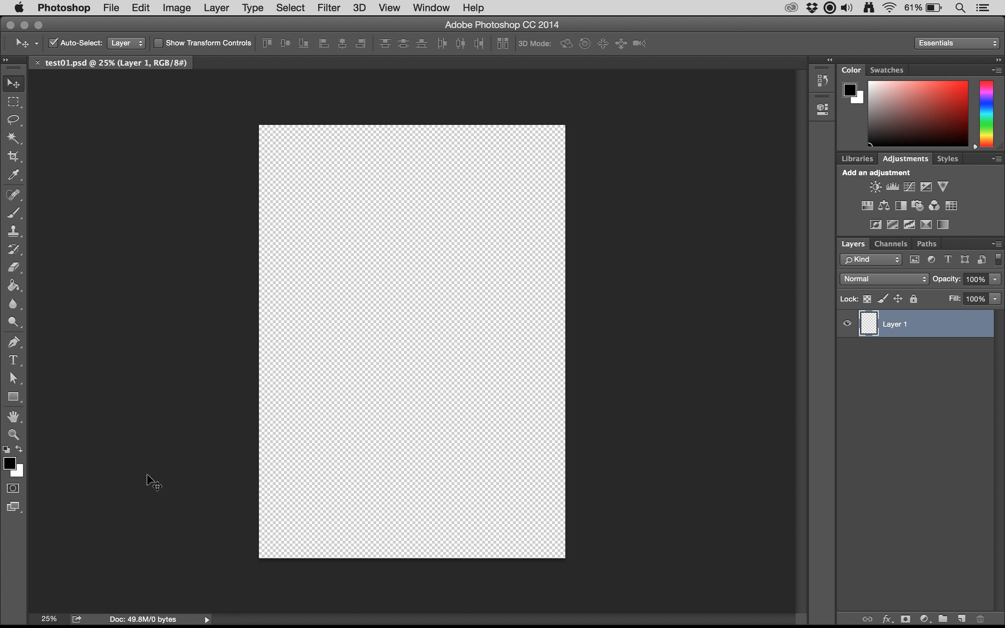
Step: Examine the tool variants grouped with the marquee, lasso and magic wand tools
mouse_move(113, 627)
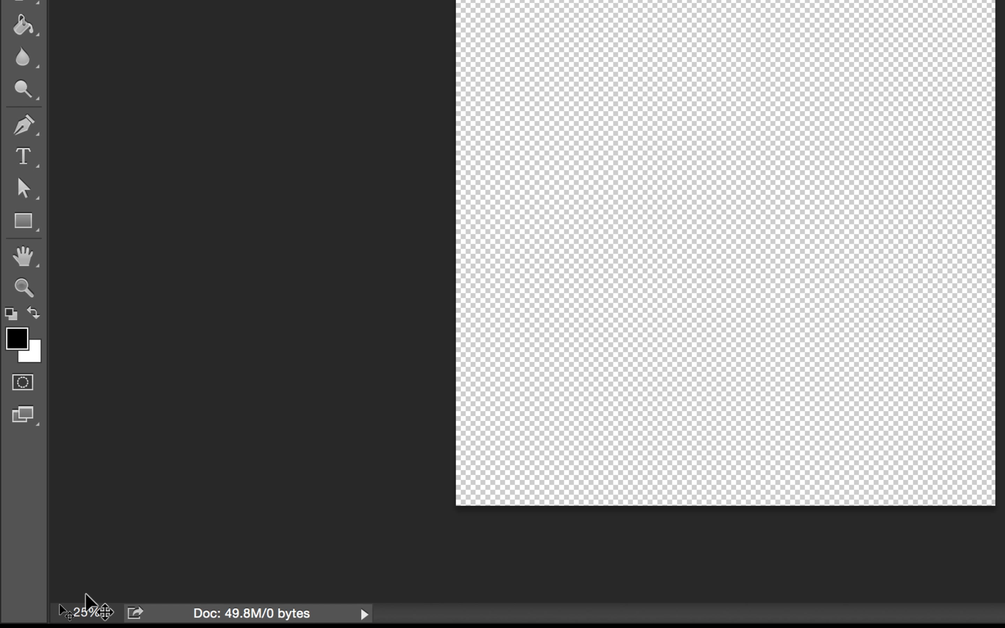
left_click(84, 612)
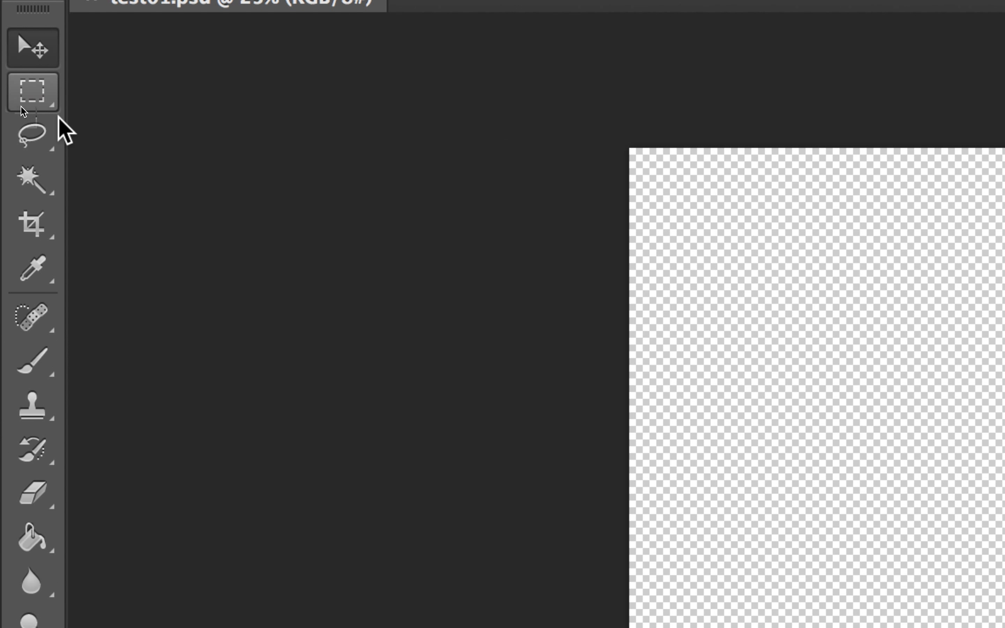
left_click(37, 92)
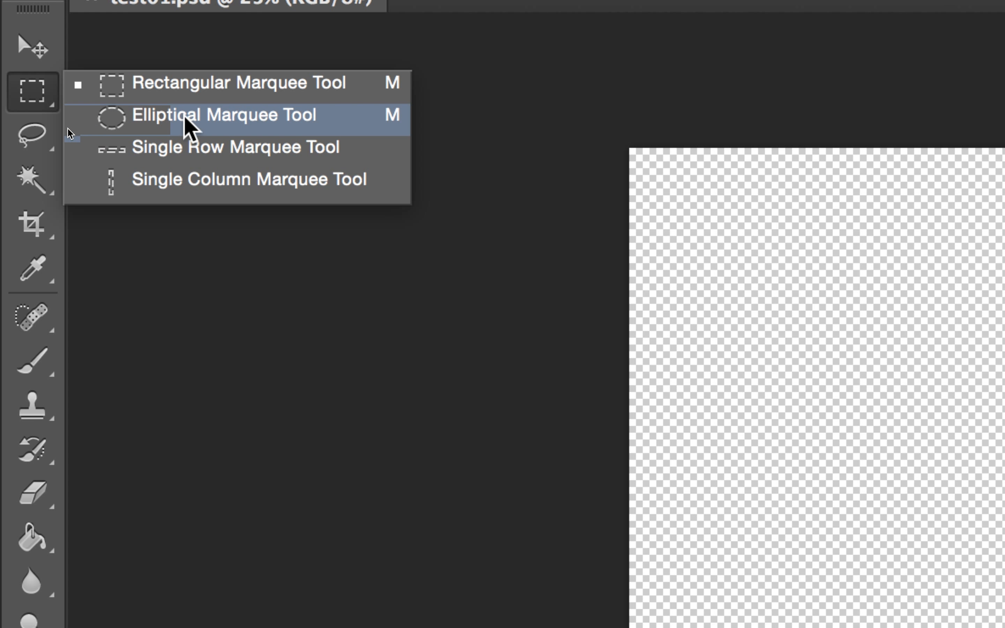
left_click(198, 158)
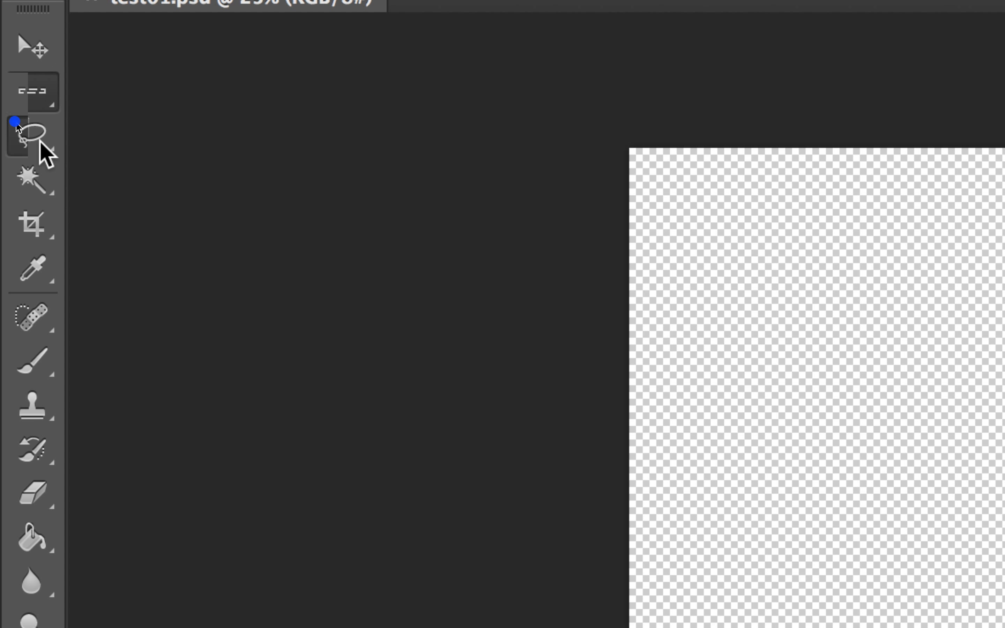
left_click(31, 133)
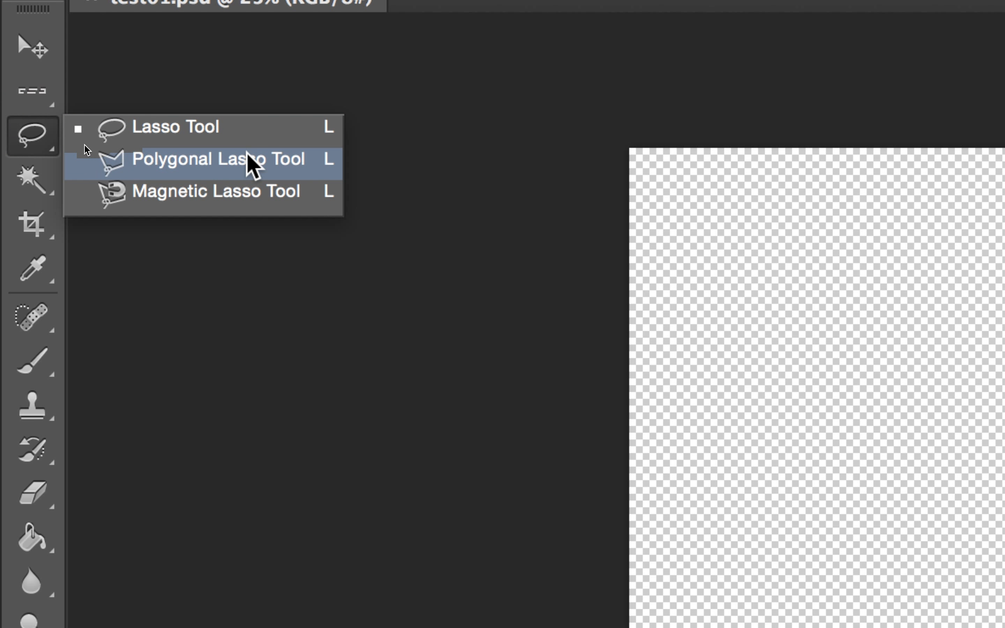
left_click(31, 179)
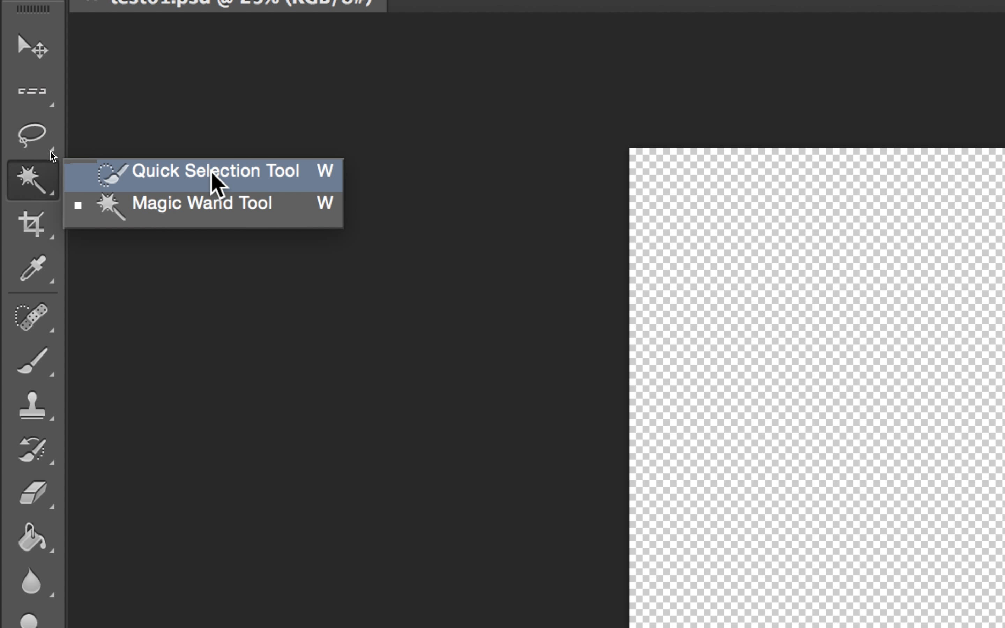
left_click(40, 175)
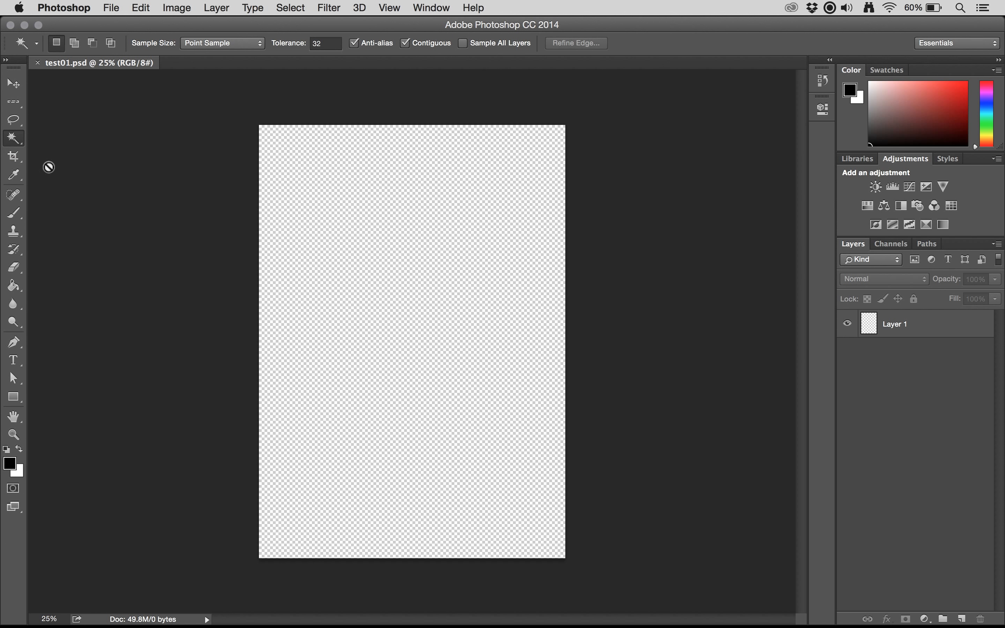
Step: Set the marquee group back to the Rectangular Marquee Tool and activate the Move tool
left_click(16, 102)
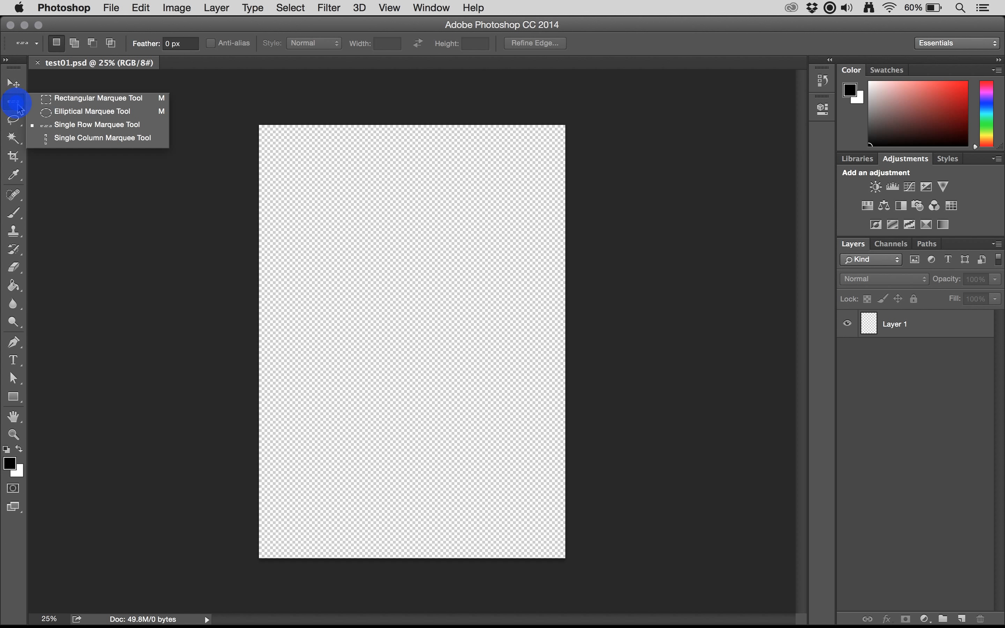
left_click(67, 108)
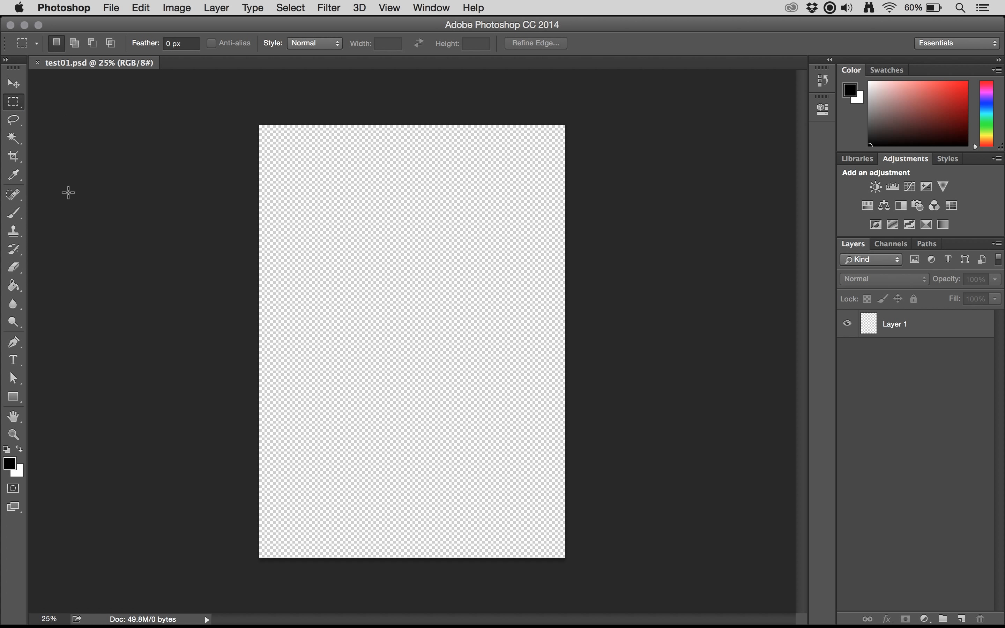
left_click(17, 85)
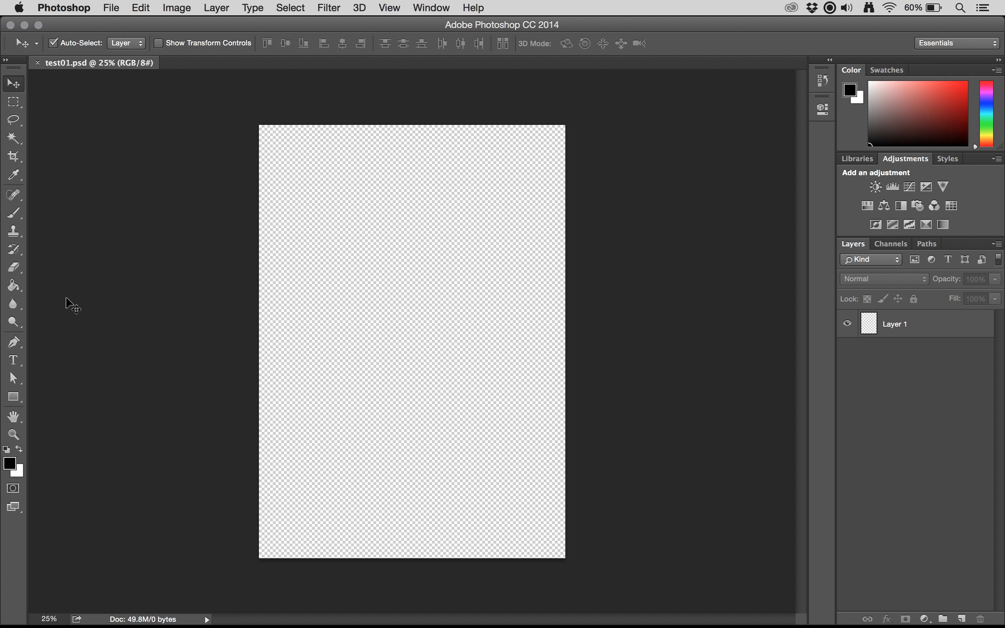
Step: Compare the options offered for the Move tool with those for the Lasso tool
left_click(17, 86)
key("space")
left_click(363, 323)
left_click(16, 85)
left_click(18, 122)
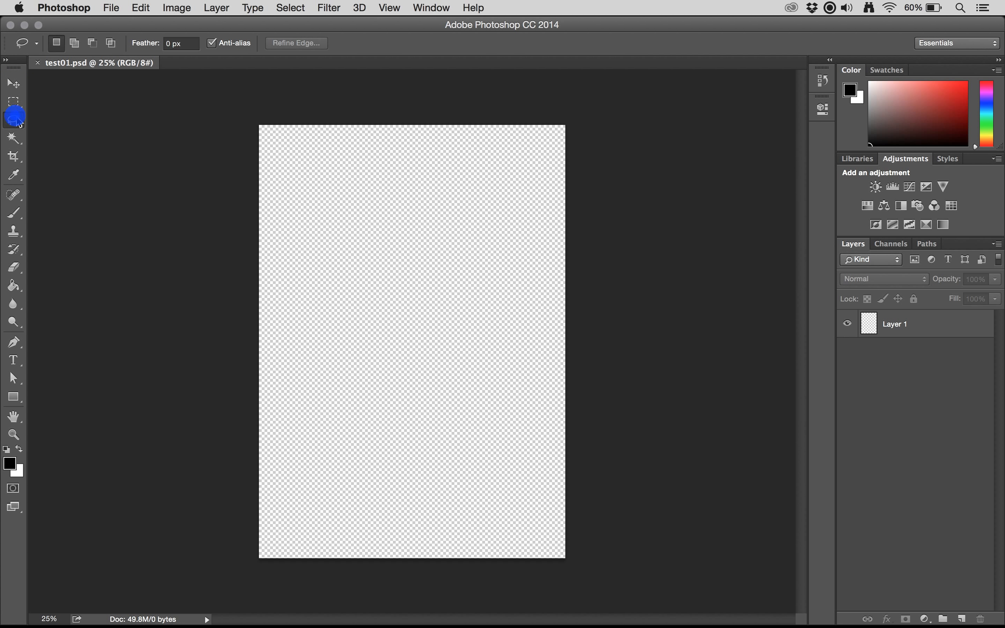
left_click(336, 190)
left_click(303, 218)
left_click(14, 83)
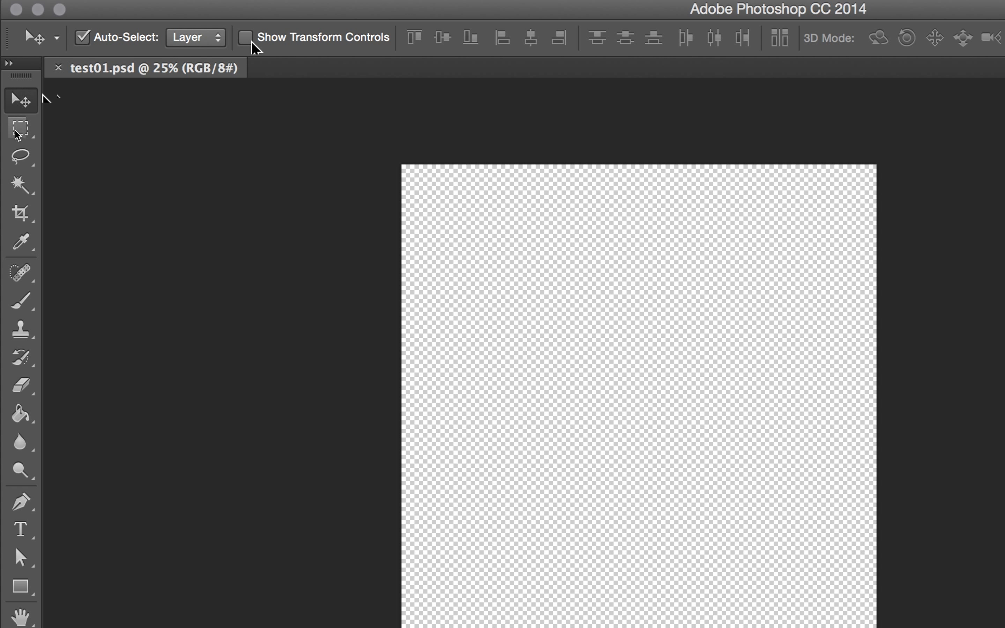
left_click(12, 88)
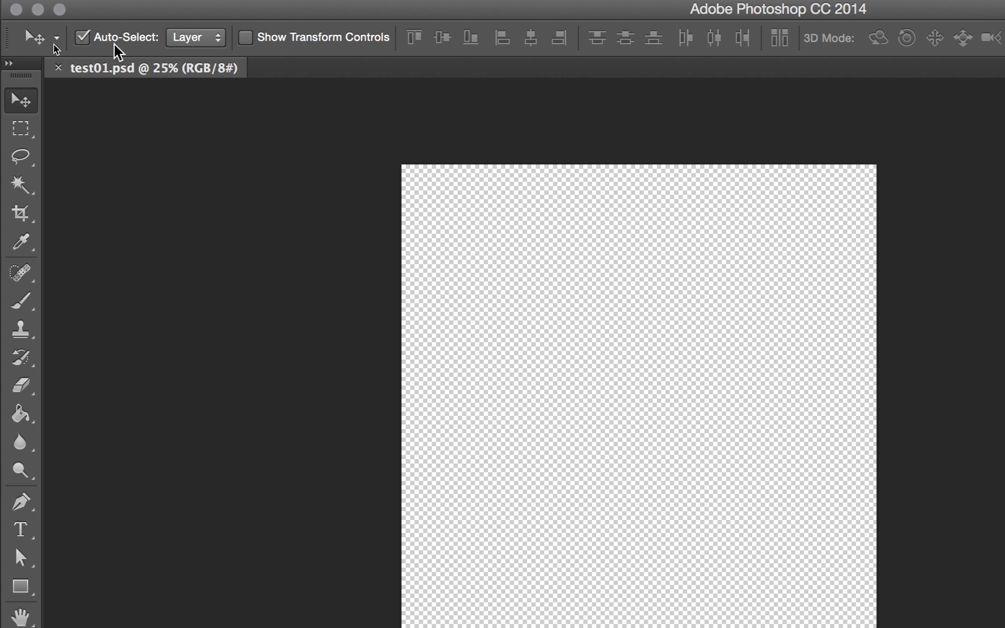
Step: Turn off Auto-Select for the Move tool, check its target choices, and switch Show Transform Controls on and off
left_click(83, 38)
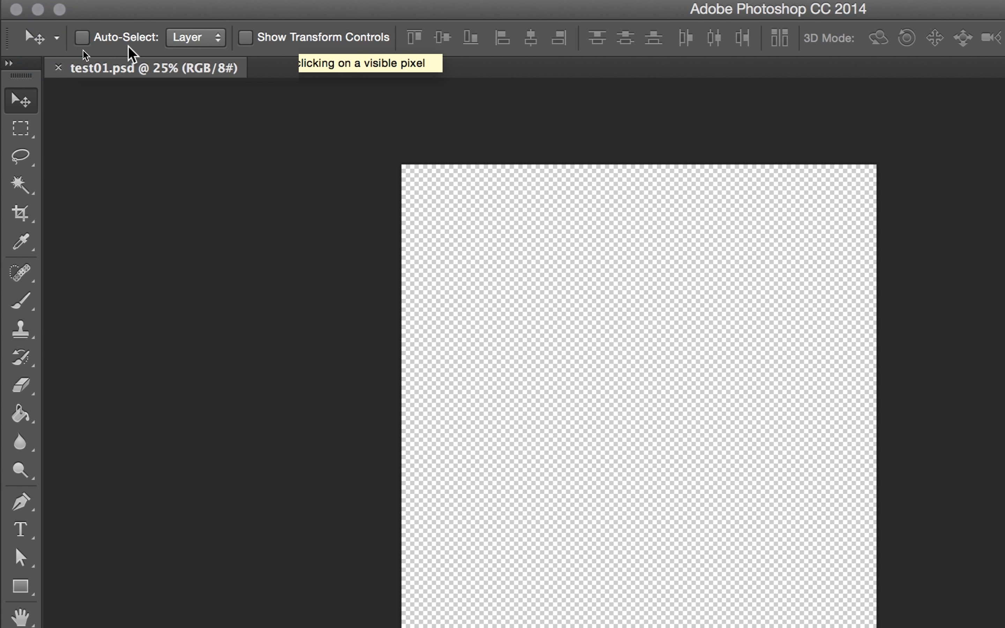
left_click(193, 37)
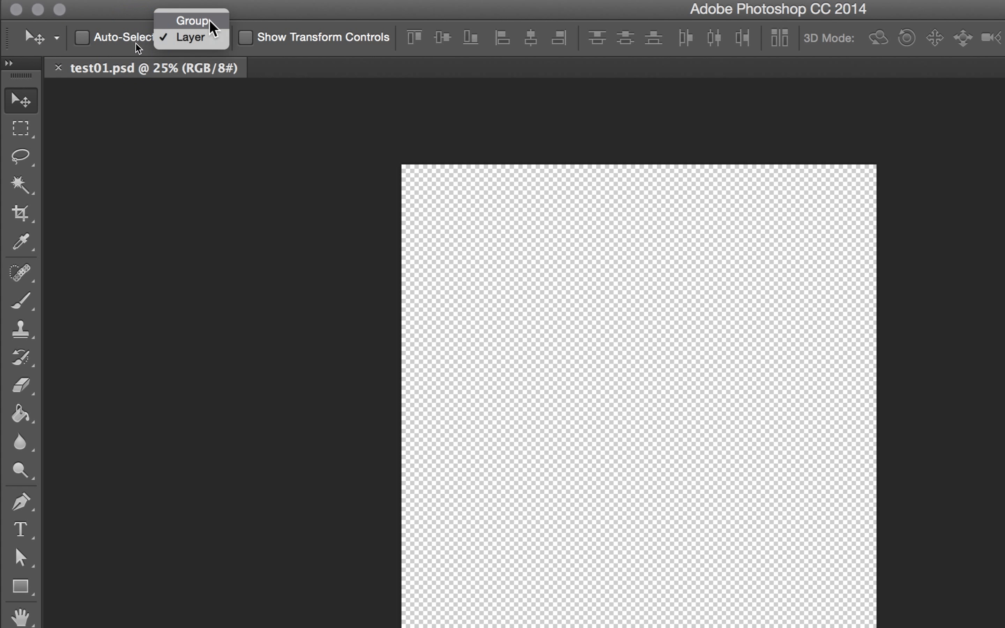
left_click(220, 51)
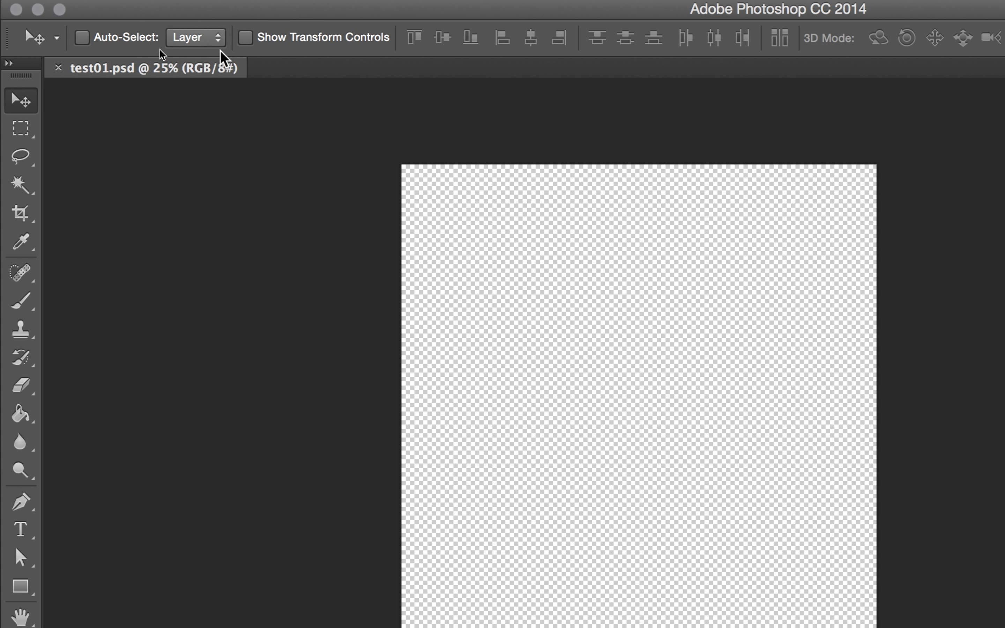
left_click(249, 38)
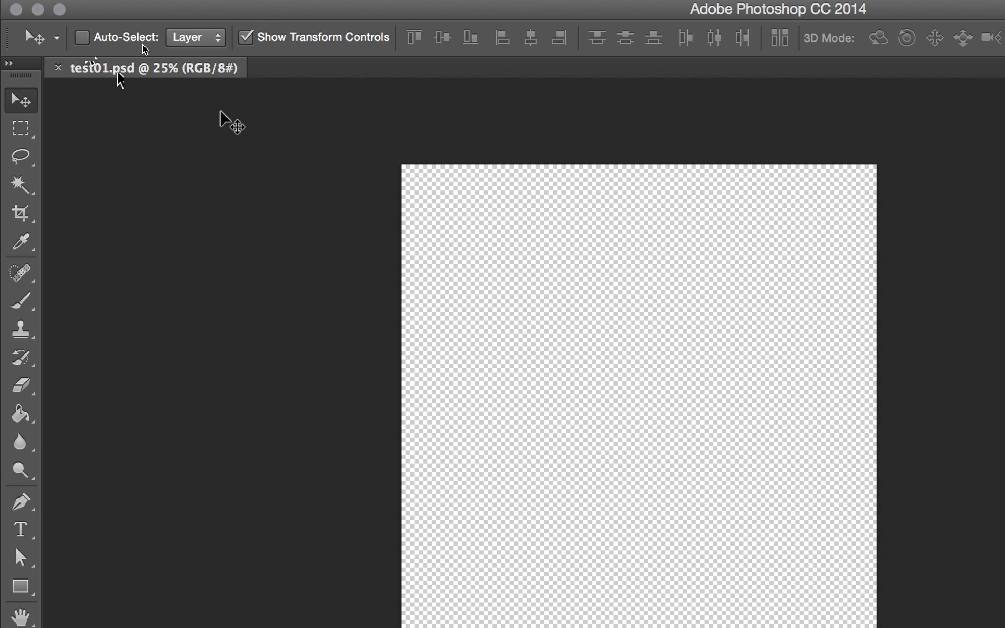
left_click(246, 37)
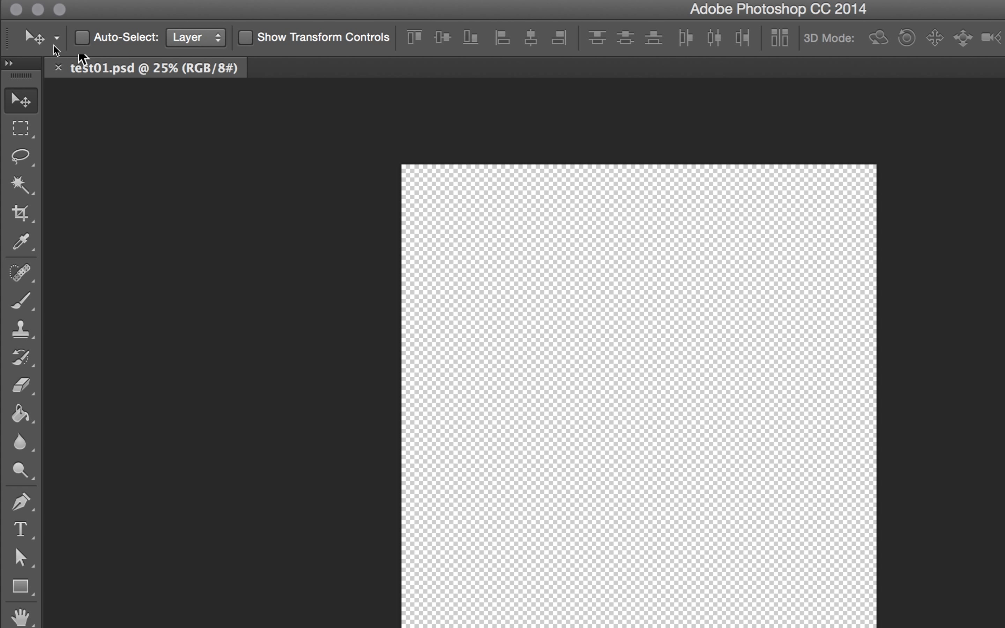
Step: Reset all tools to their default settings
left_click(36, 42)
left_click(34, 44)
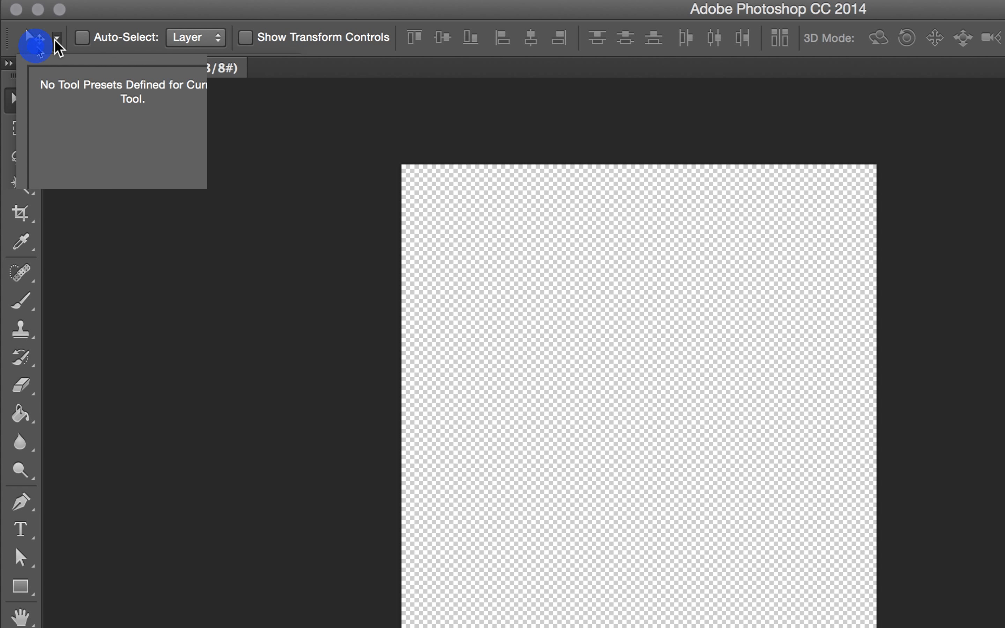
right_click(29, 42)
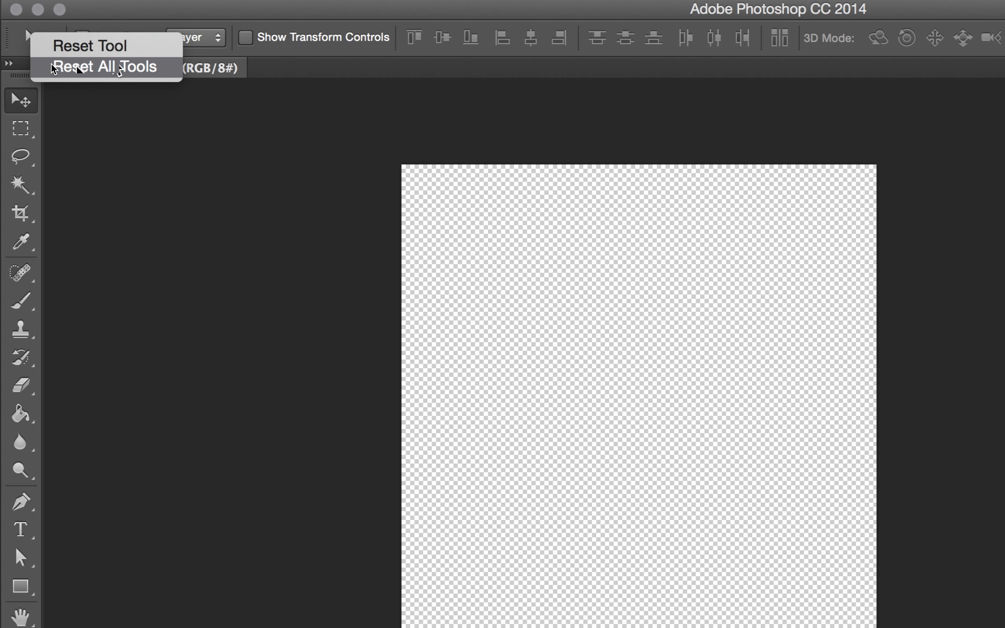
left_click(77, 67)
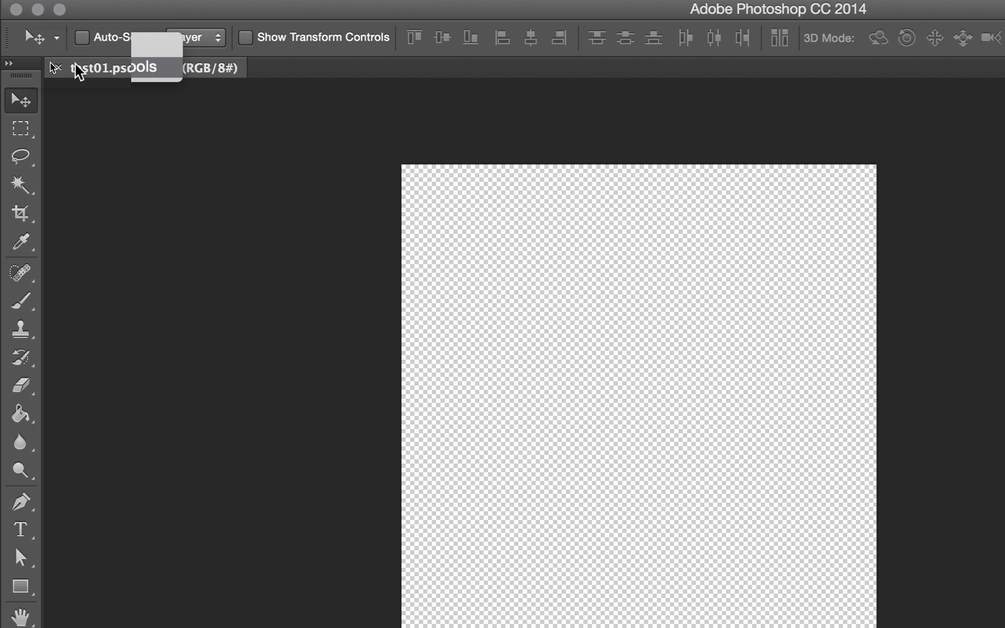
left_click(941, 324)
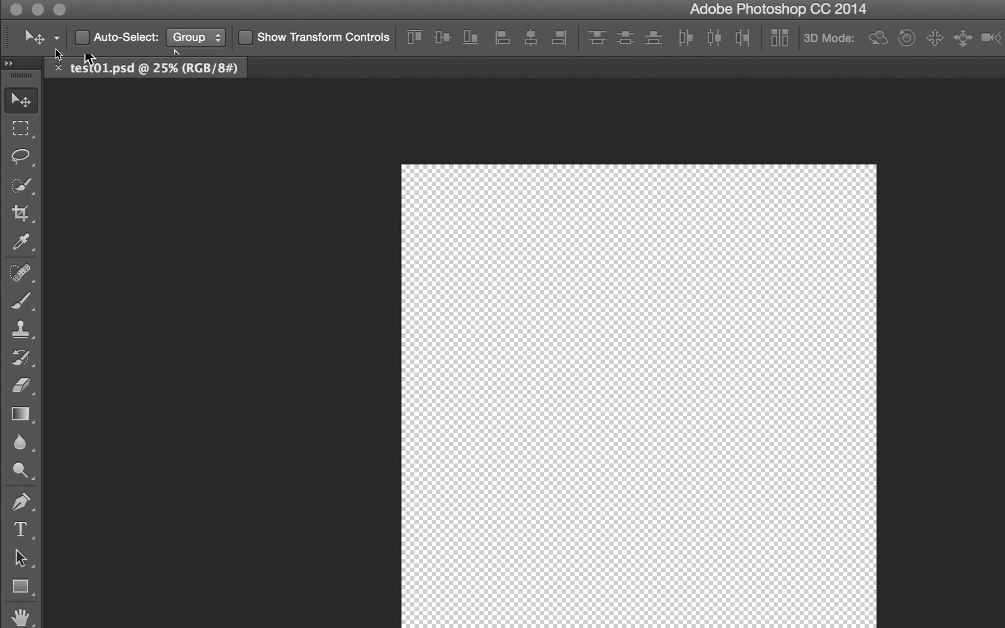
Step: Turn on Auto-Select for the Move tool with Layer as its target
left_click(81, 37)
left_click(195, 37)
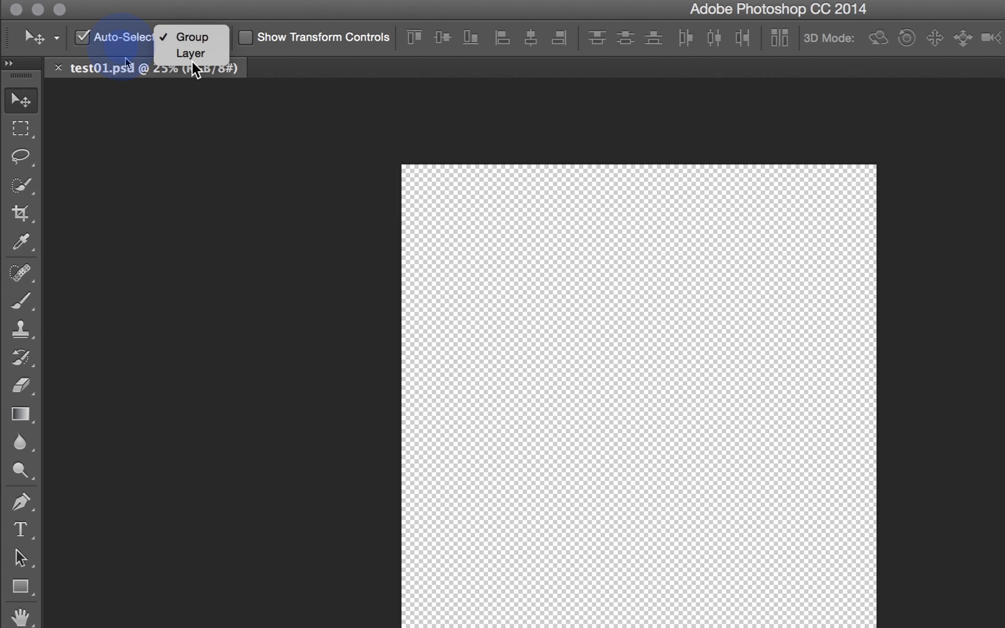
left_click(191, 52)
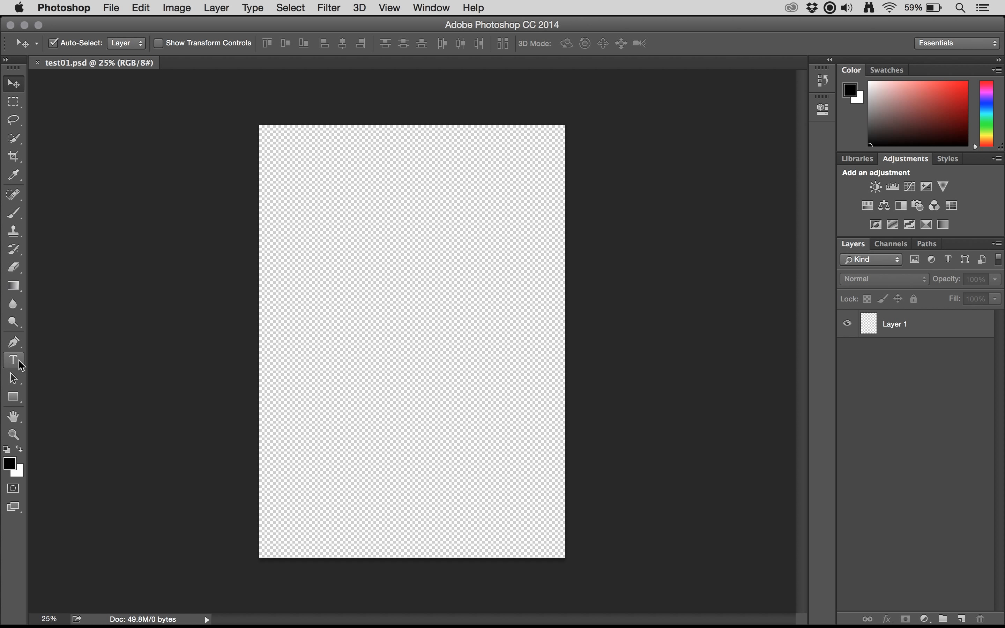
Step: Review the type tool variants and choose the Horizontal Type Tool
left_click_drag(19, 360, 19, 361)
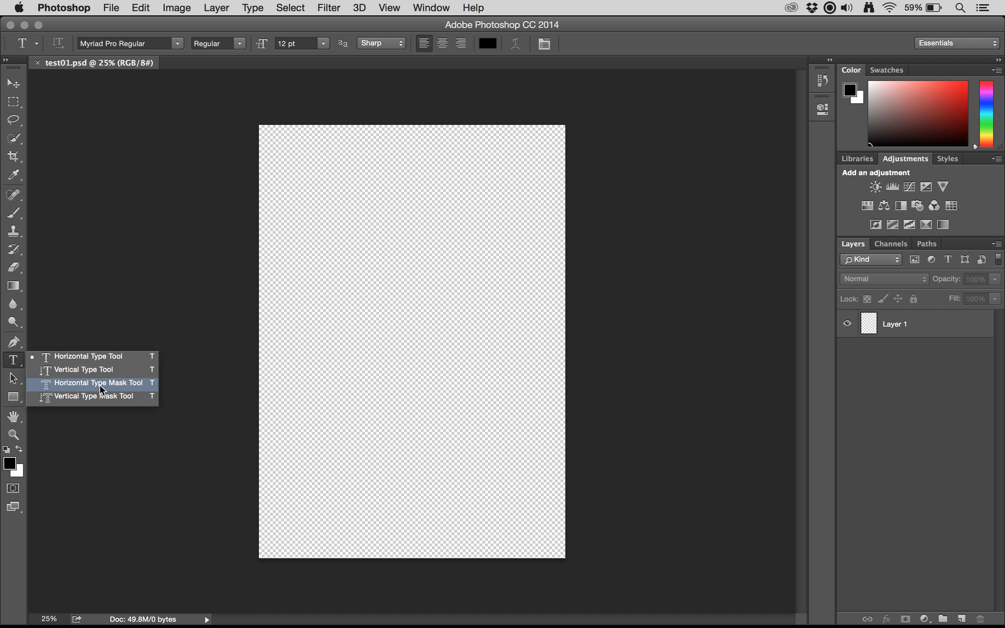
left_click(97, 357)
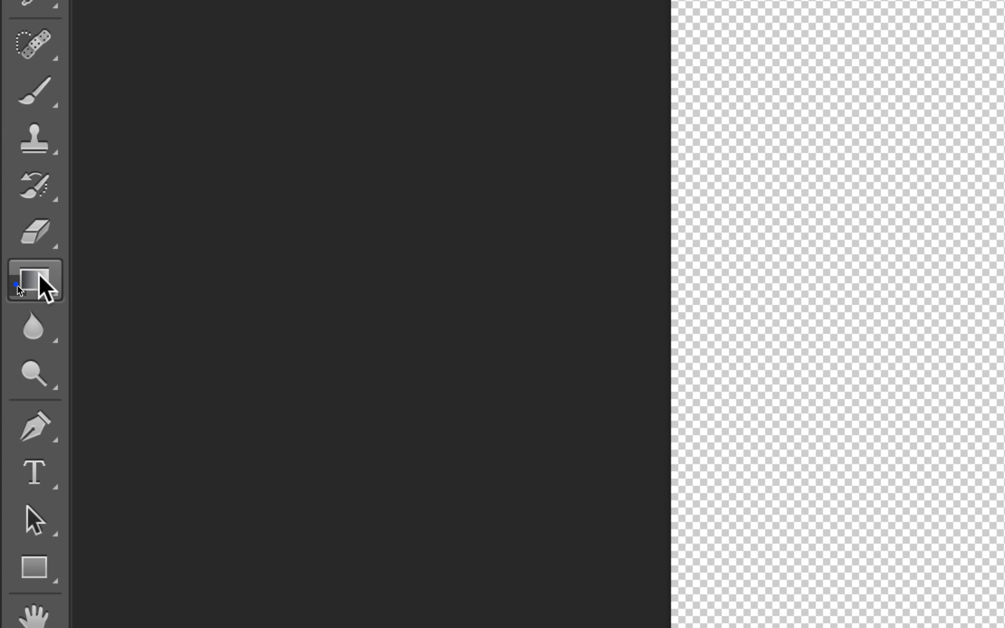
Step: Swap the foreground and background colours, and fill a new layer with white using the Paint Bucket Tool
left_click(14, 284)
left_click_drag(17, 286, 83, 298)
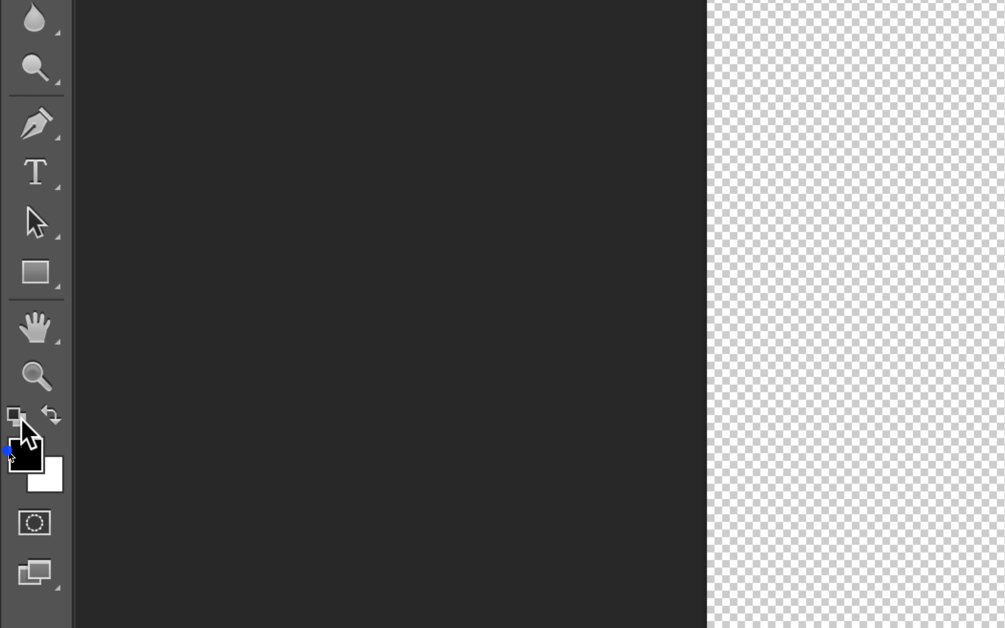
left_click(60, 419)
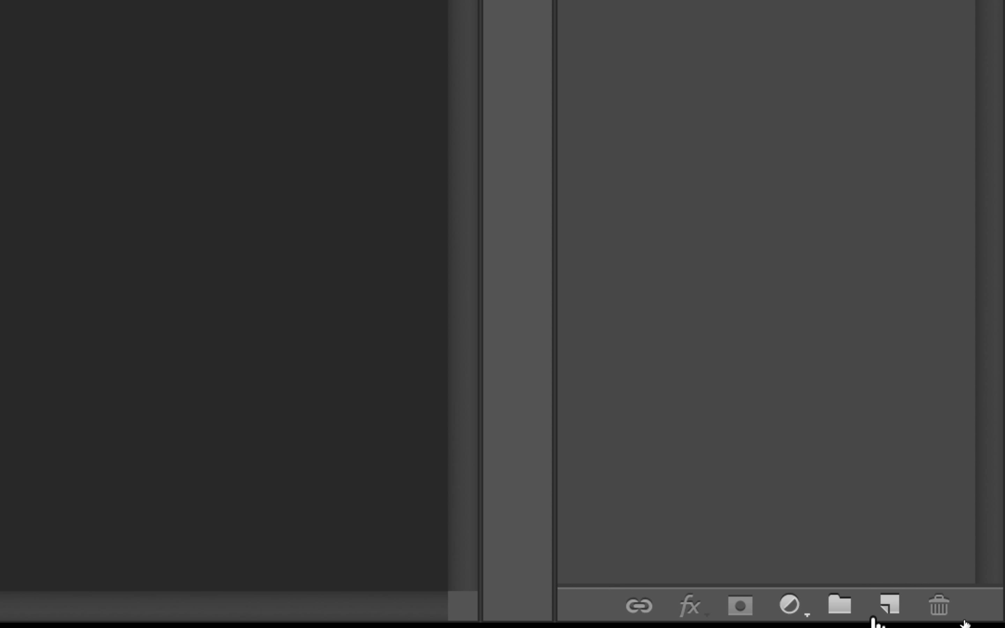
left_click(889, 605)
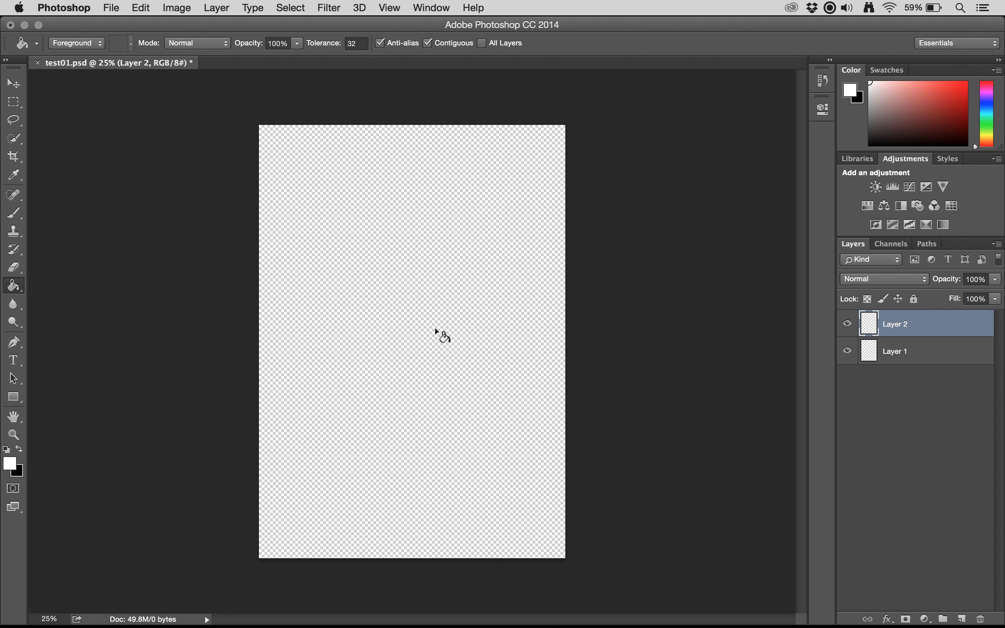
left_click(434, 328)
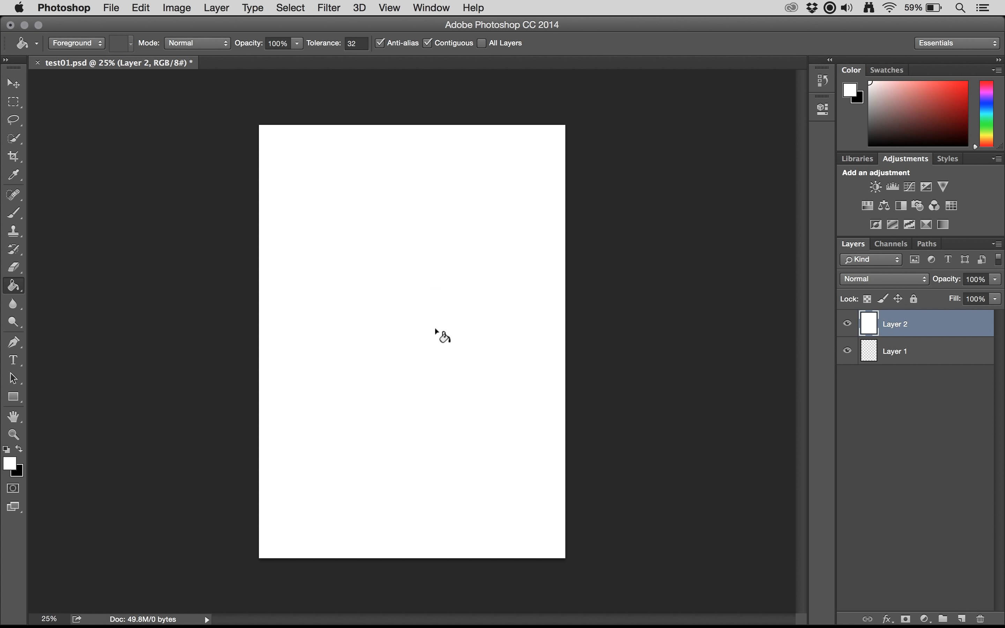
Step: Add a line of point text reading "type some words" with the Horizontal Type Tool on the white canvas
key("super+plus")
key("super+plus")
key("super+plus")
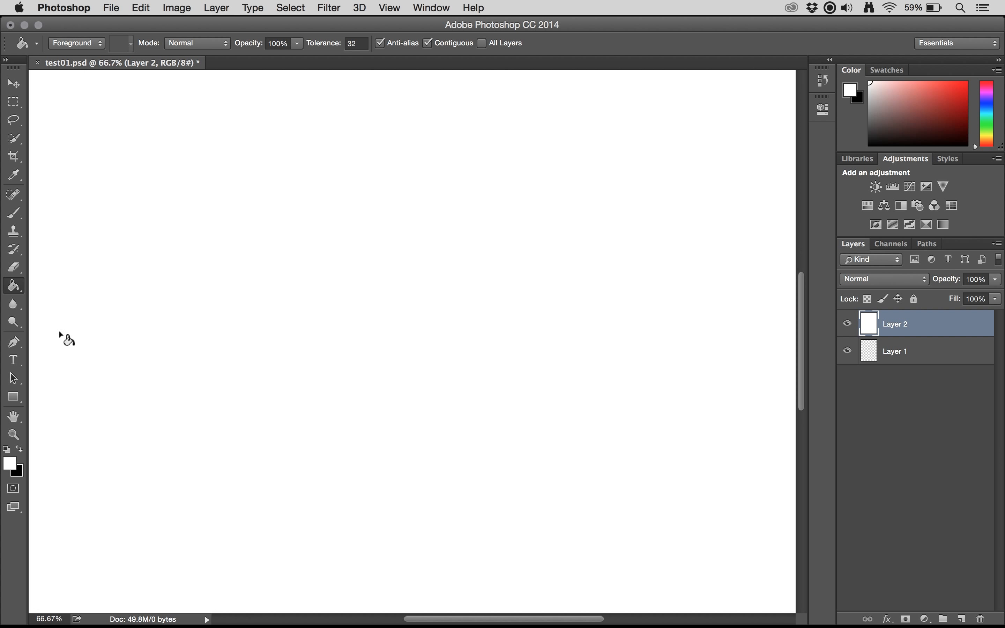
left_click(21, 368)
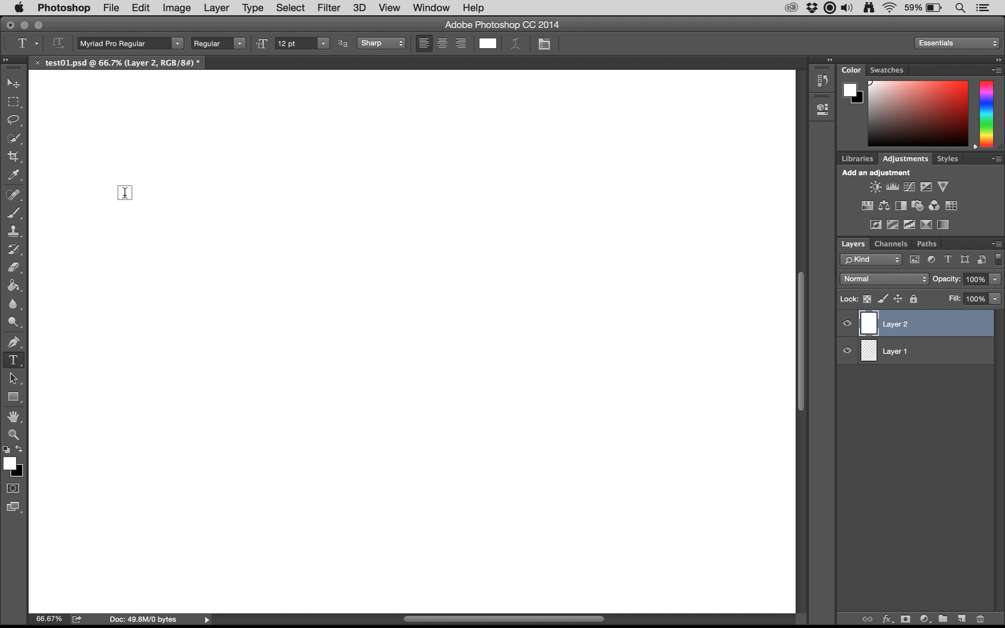
left_click(116, 237)
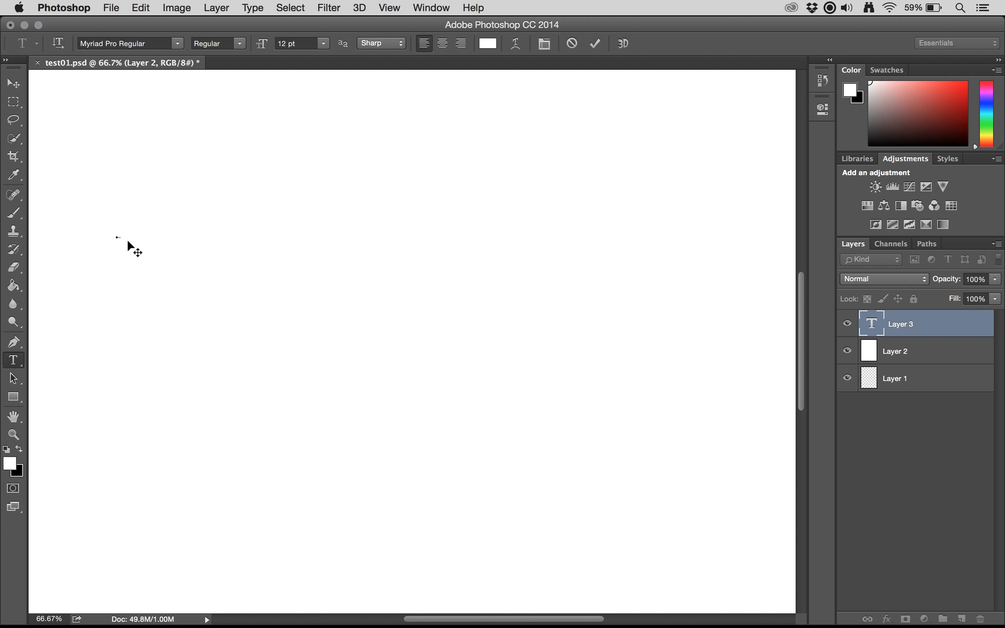
type("Here is some text")
Step: Reposition the white text line so that all of it fits within an enlarged 300% view
key("super+plus")
key("super+plus")
key("super+plus")
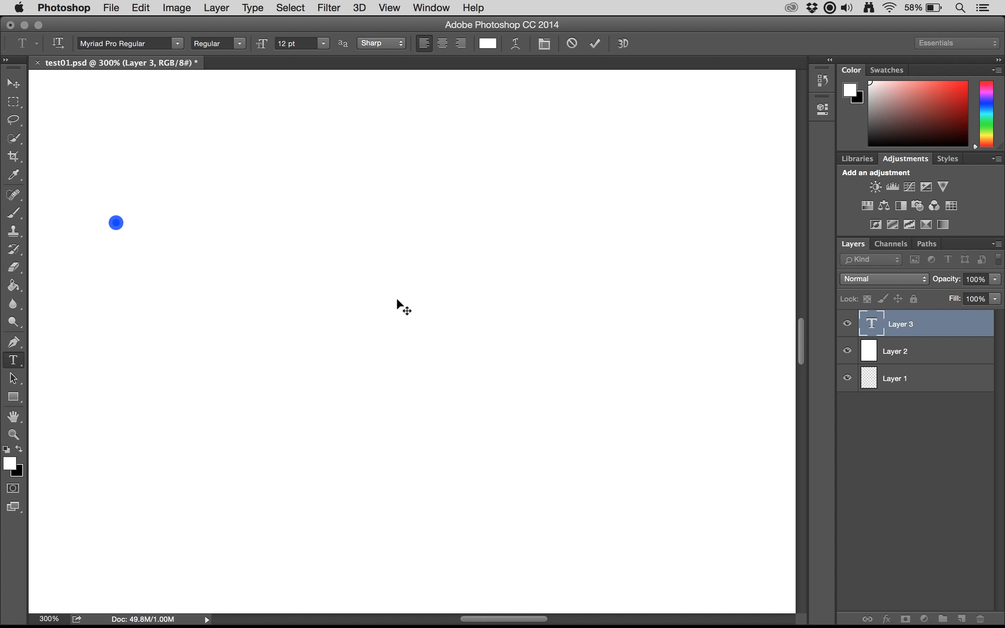
left_click(317, 294)
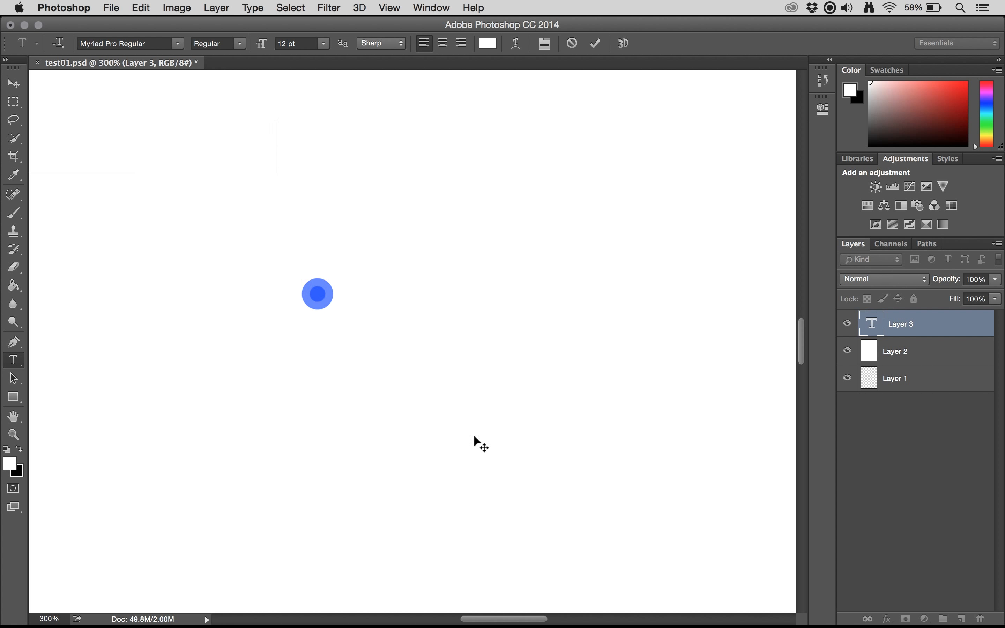
left_click_drag(474, 436, 769, 530)
left_click_drag(413, 440, 536, 510)
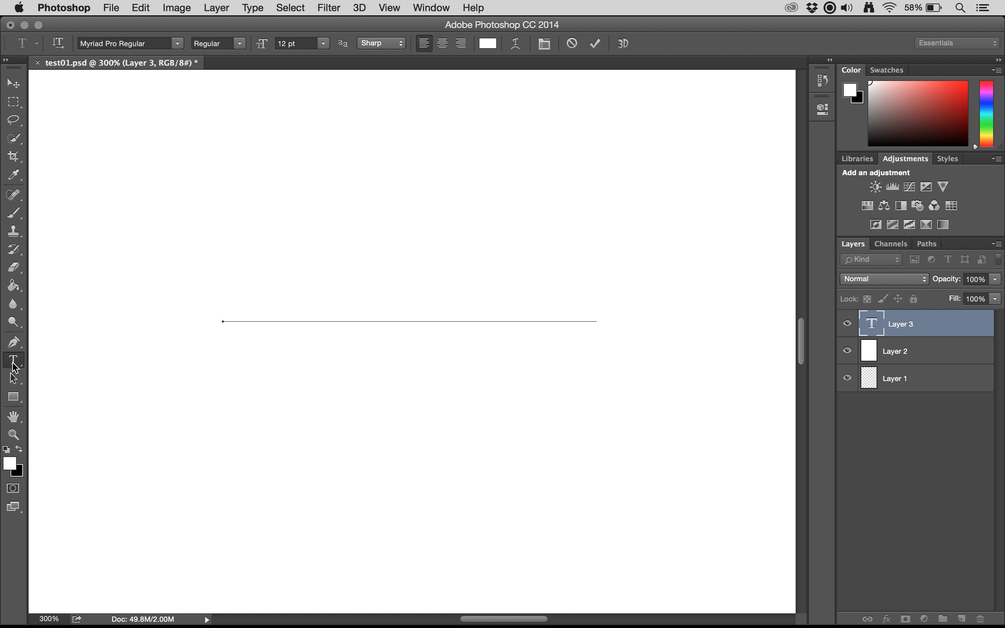
Step: Select the whole text line and set its colour to black (000000), with Only Web Colors turned off
double_click(279, 318)
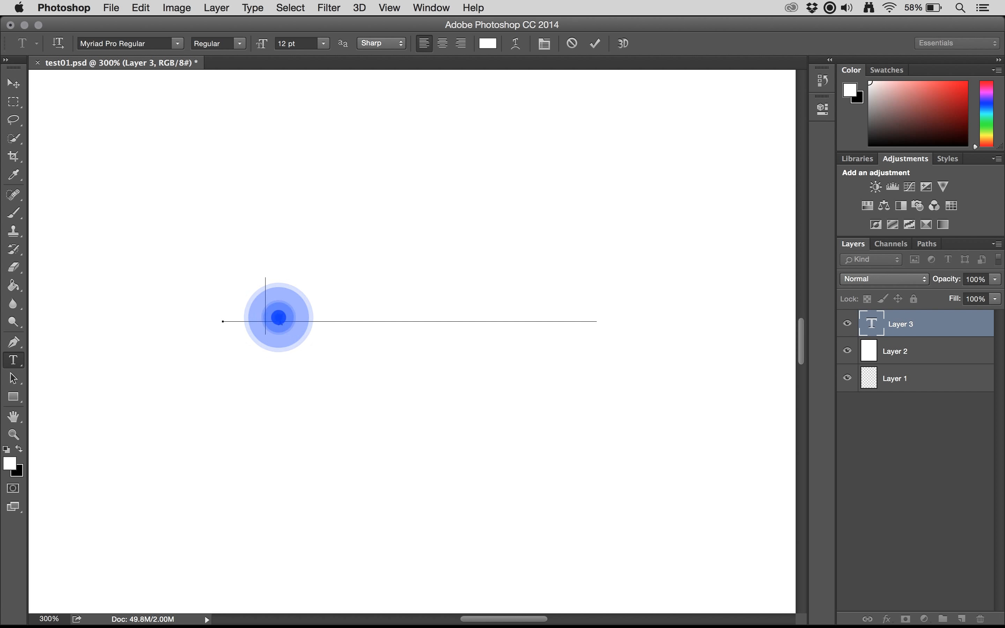
triple_click(280, 318)
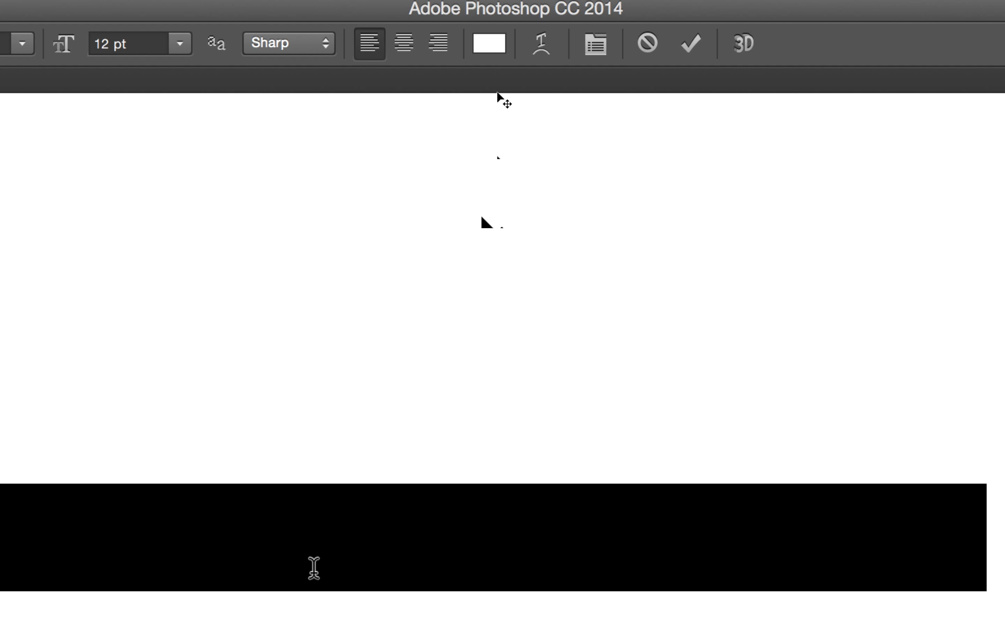
left_click(485, 43)
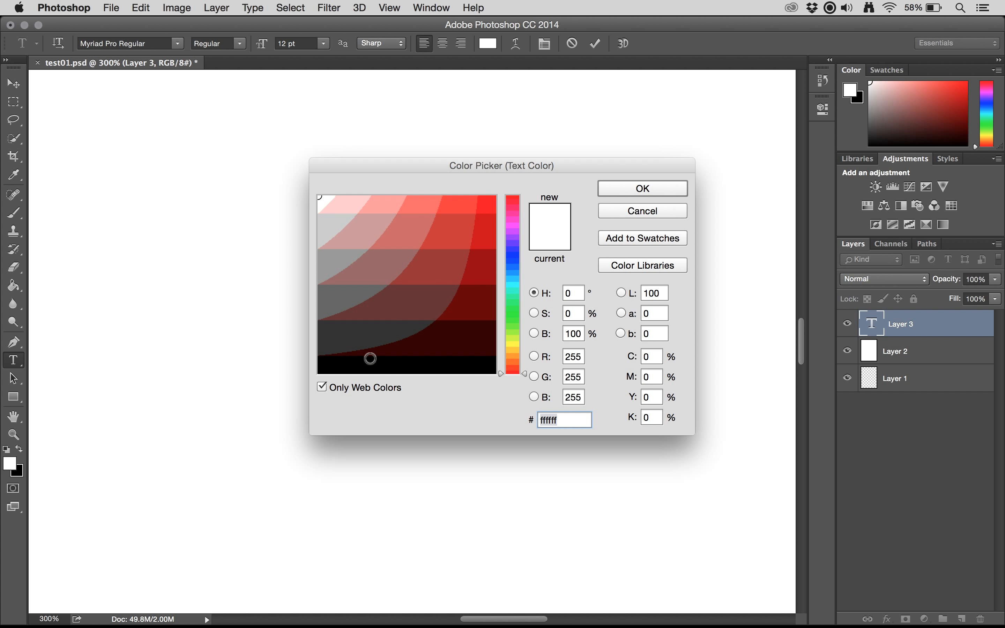
left_click(323, 391)
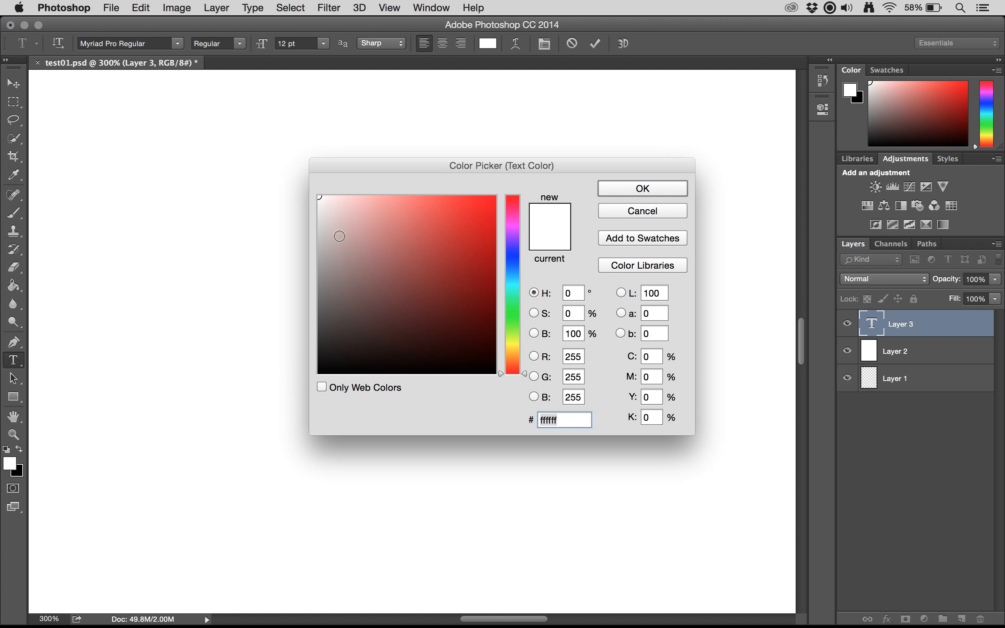
left_click_drag(326, 210, 315, 384)
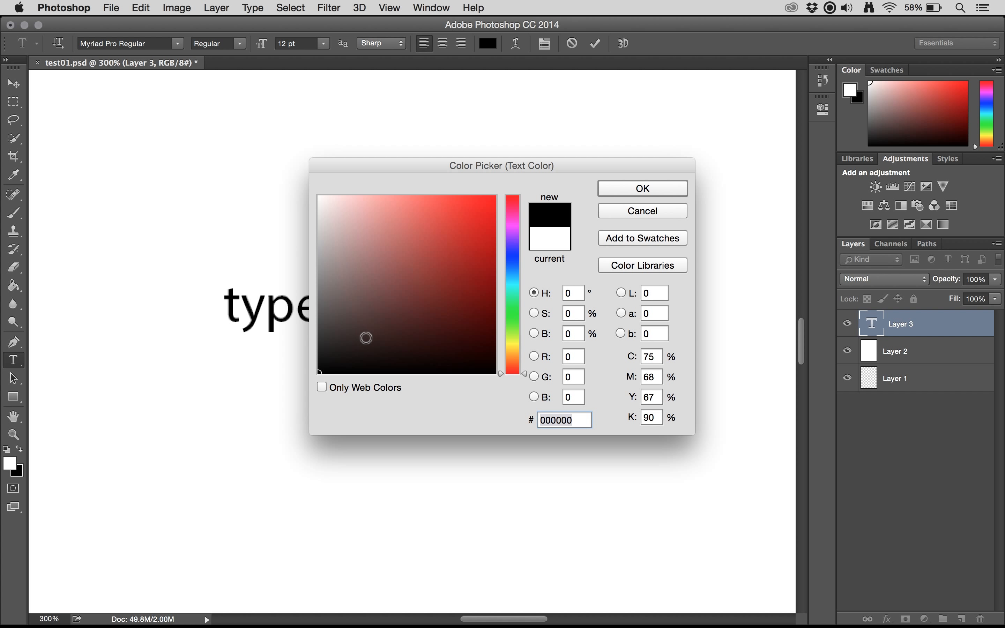
left_click_drag(409, 166, 415, 137)
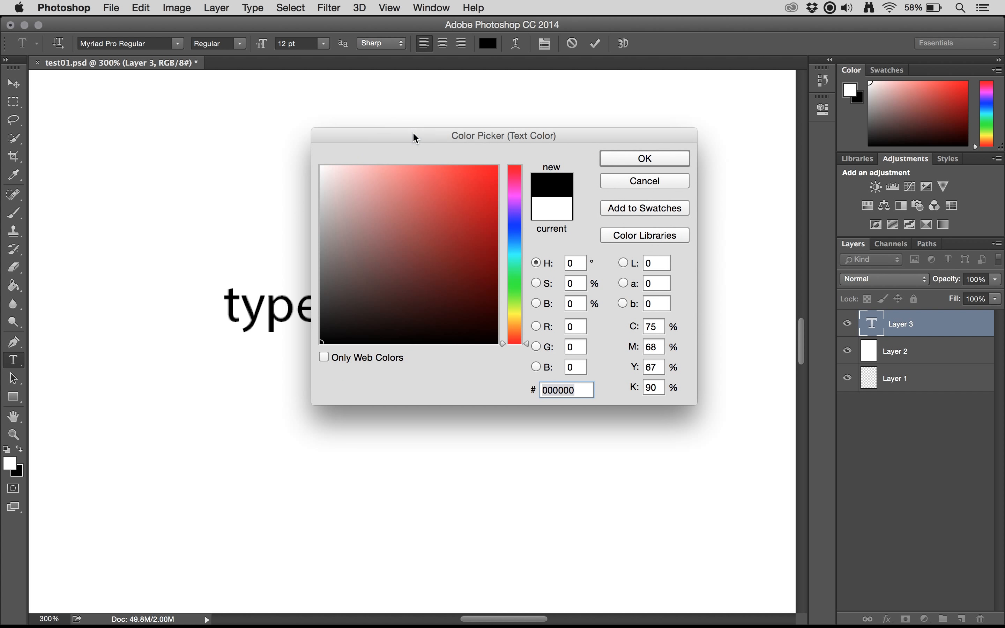
left_click(662, 160)
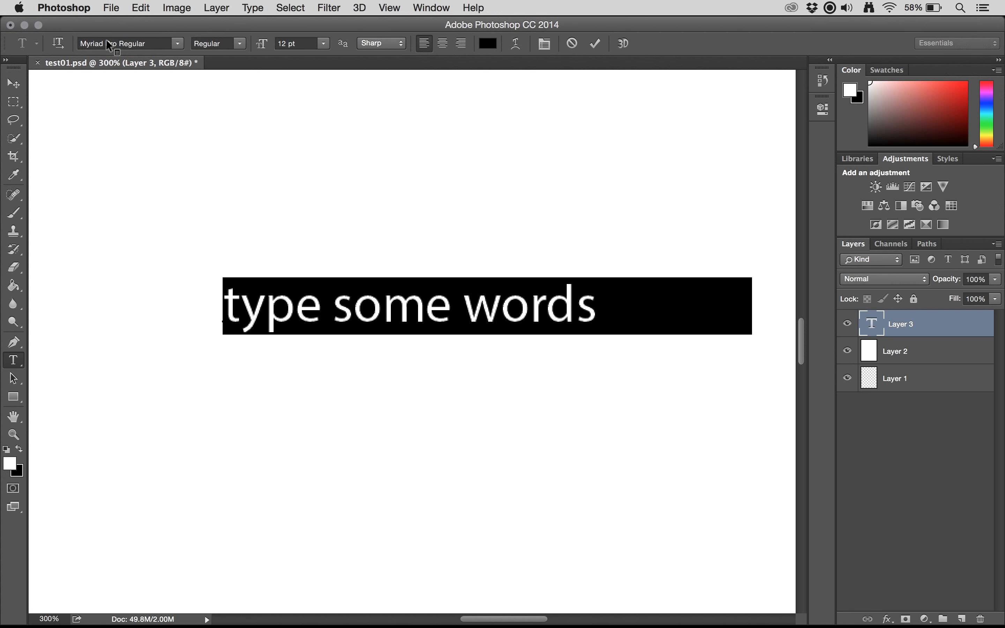
Step: Browse the available fonts and apply Abadi MT Condensed Extra Bold Regular to the selected text
left_click(197, 41)
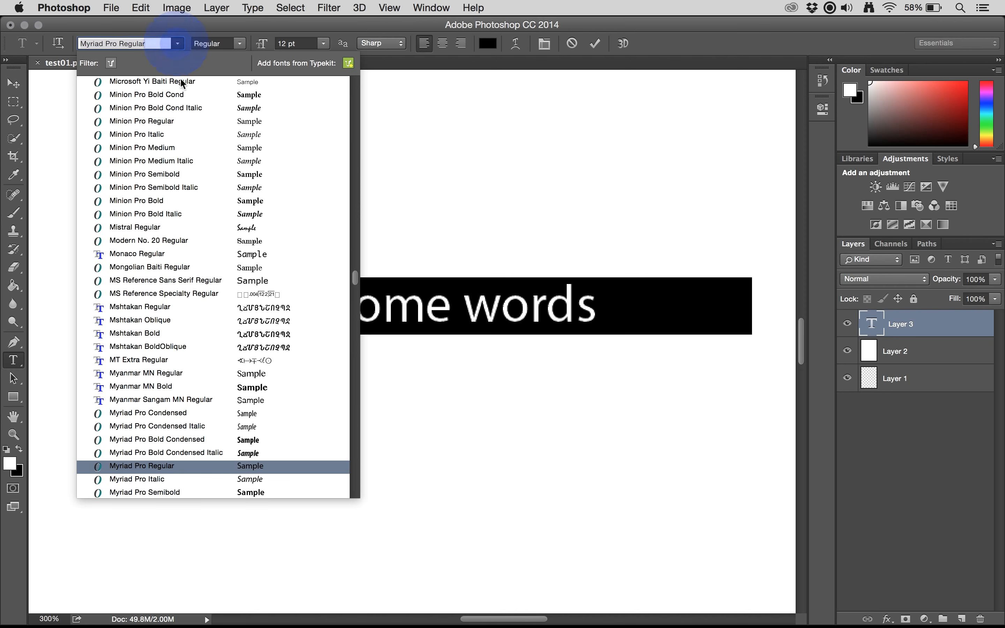
scroll(182, 216, "up", 20)
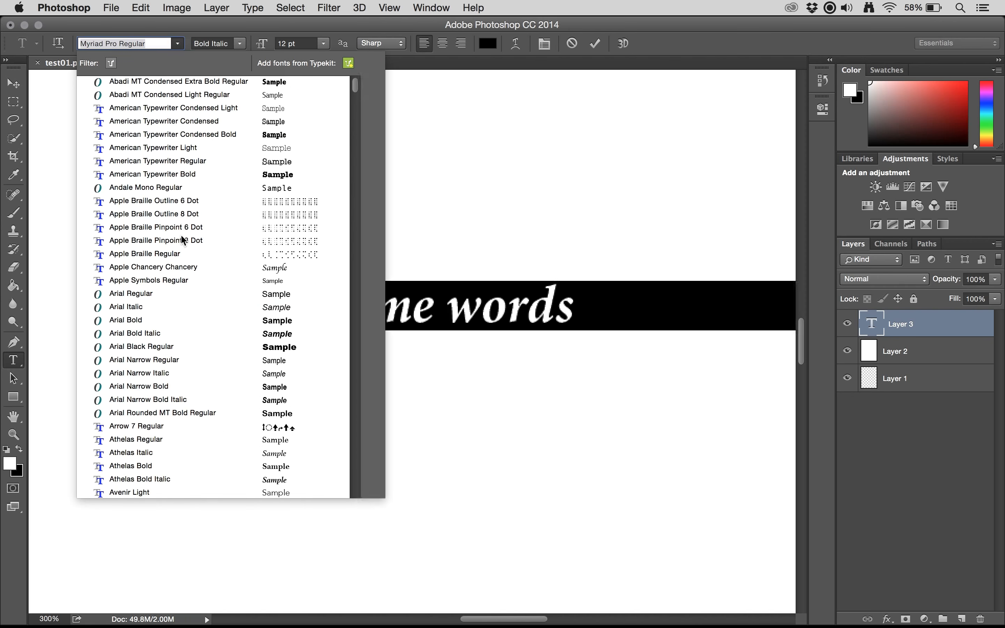
scroll(182, 216, "down", 20)
scroll(181, 241, "up", 20)
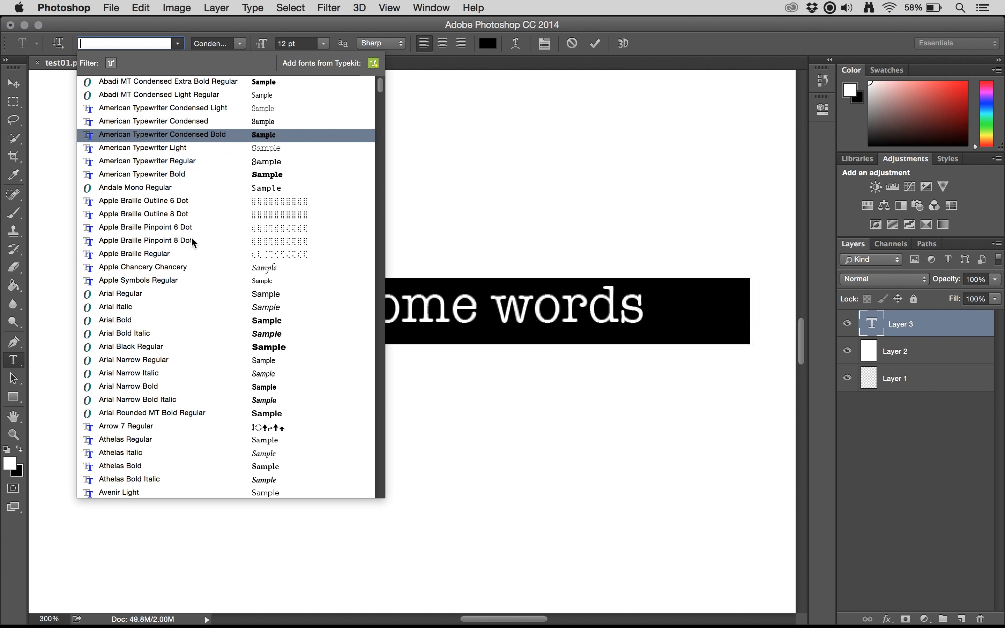
left_click(140, 83)
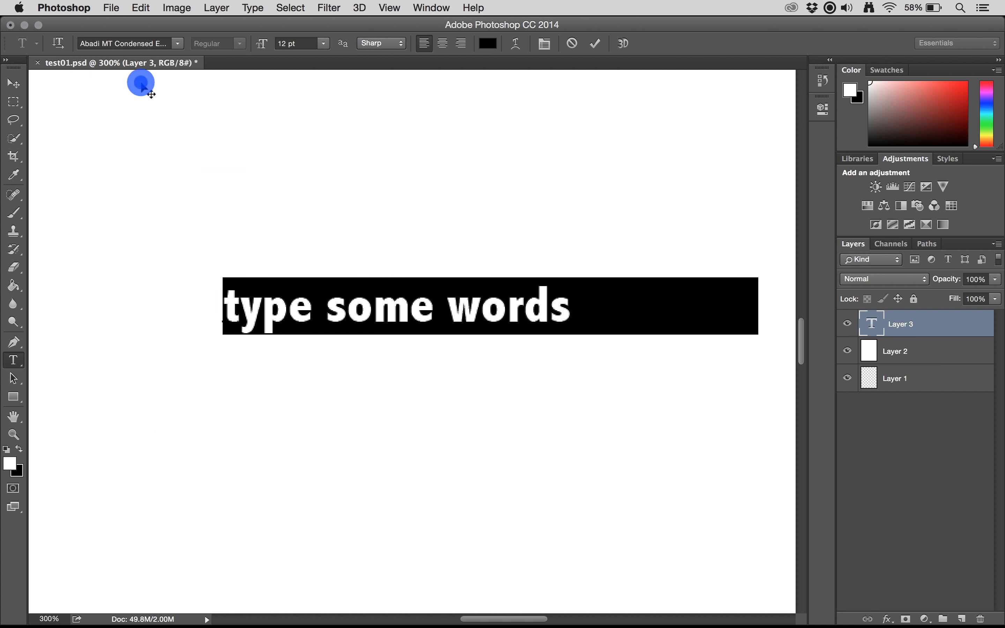
Step: Change the selected text's font to Abadi MT Condensed Light Regular
left_click(147, 43)
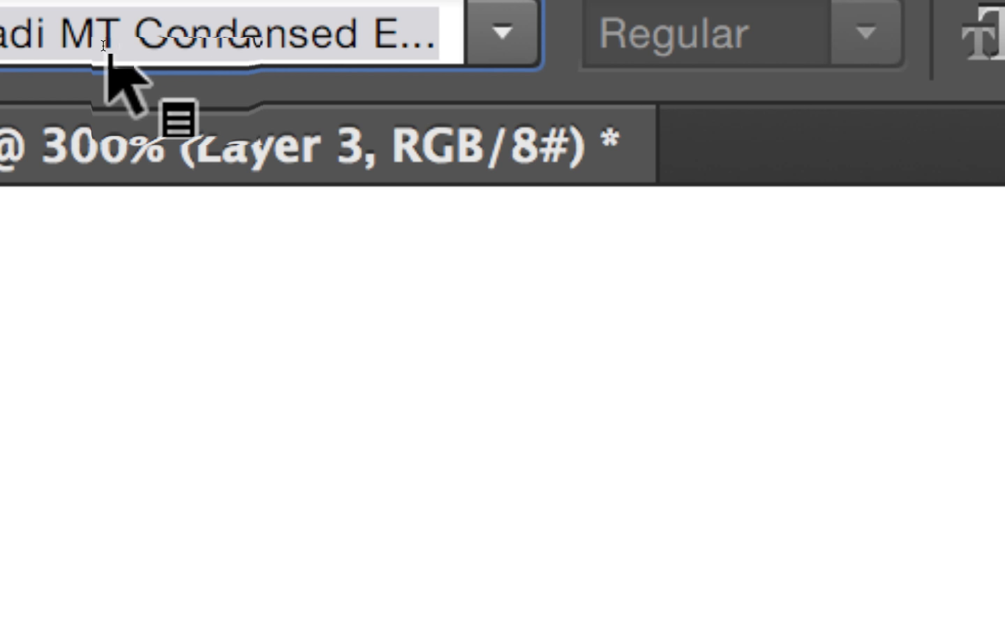
left_click(110, 41)
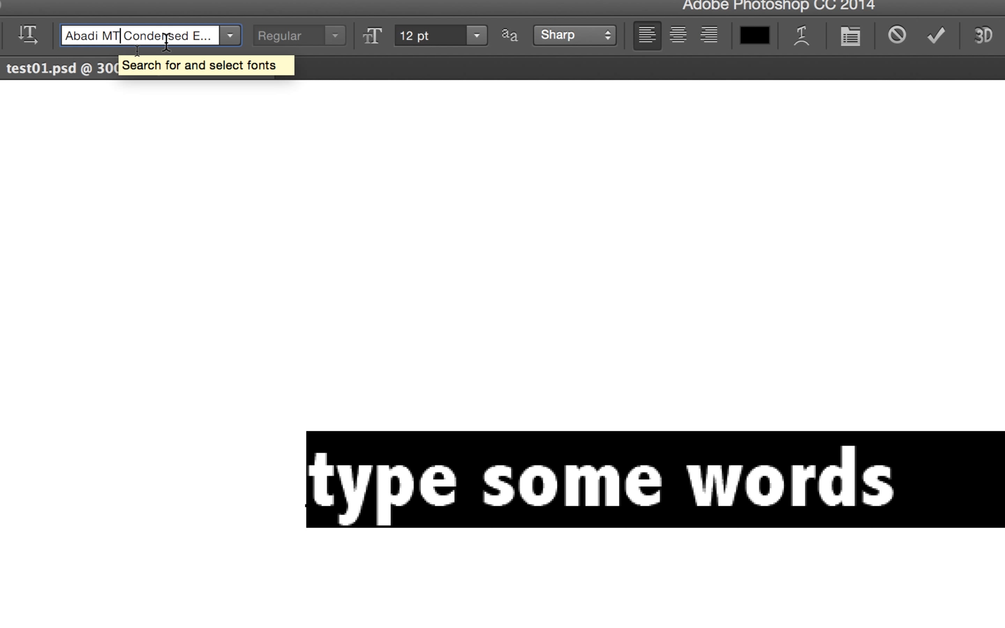
left_click_drag(126, 44, 140, 41)
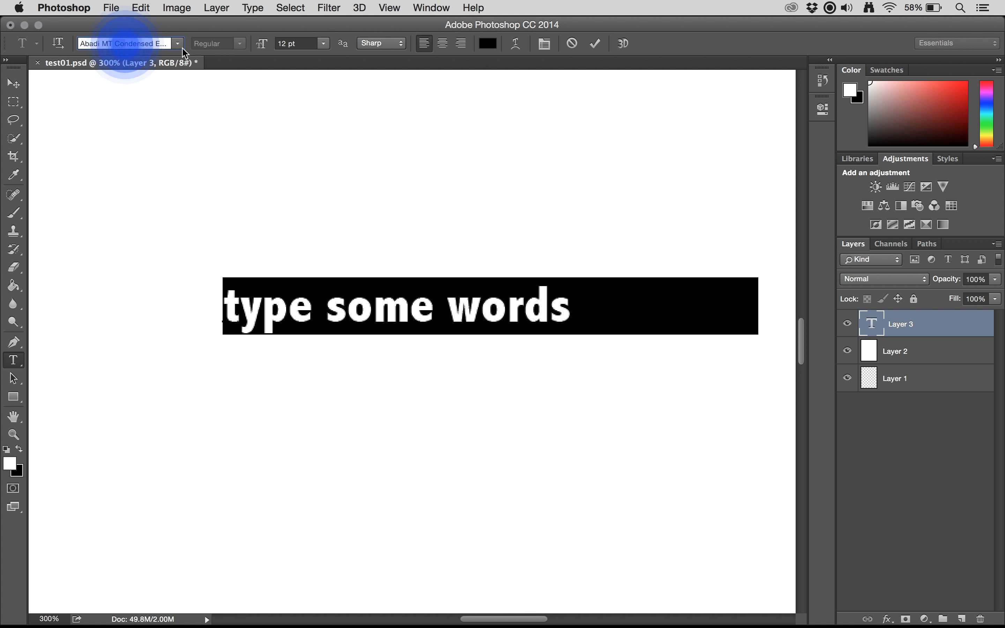
left_click(178, 44)
left_click(168, 91)
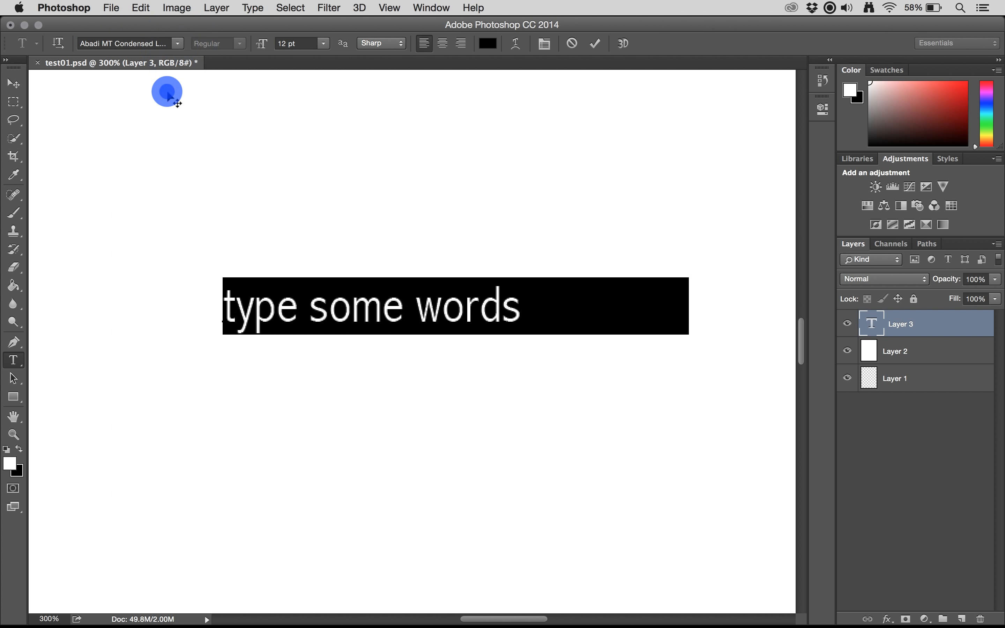
Step: Preview successive fonts on the selected text, going through American Typewriter, Arial and Avenir up to Avenir Next Heavy Italic
left_click(142, 45)
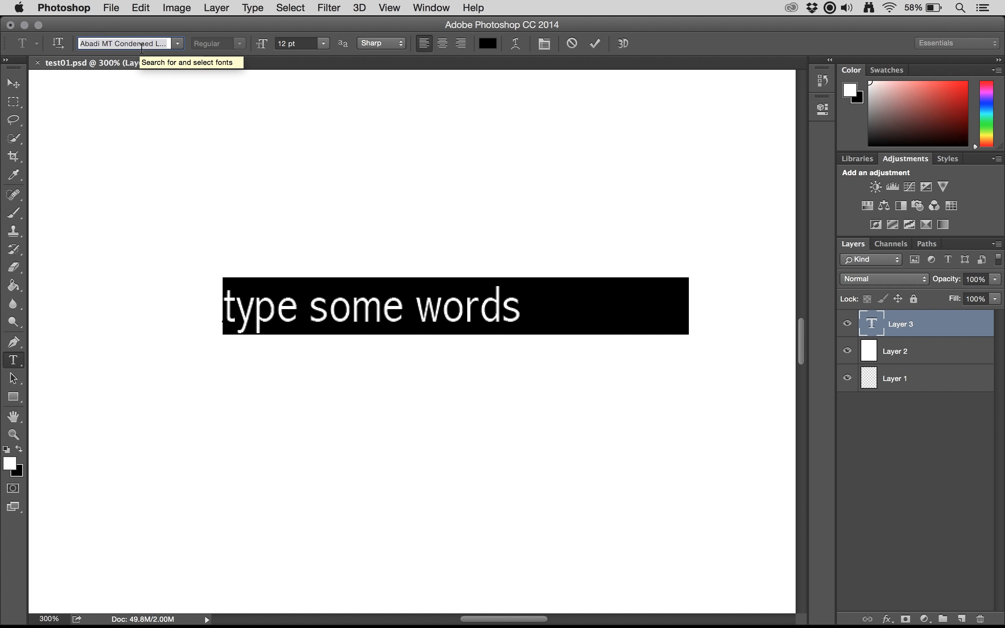
key("Down")
key("Down")
key("Down")
key("Down")
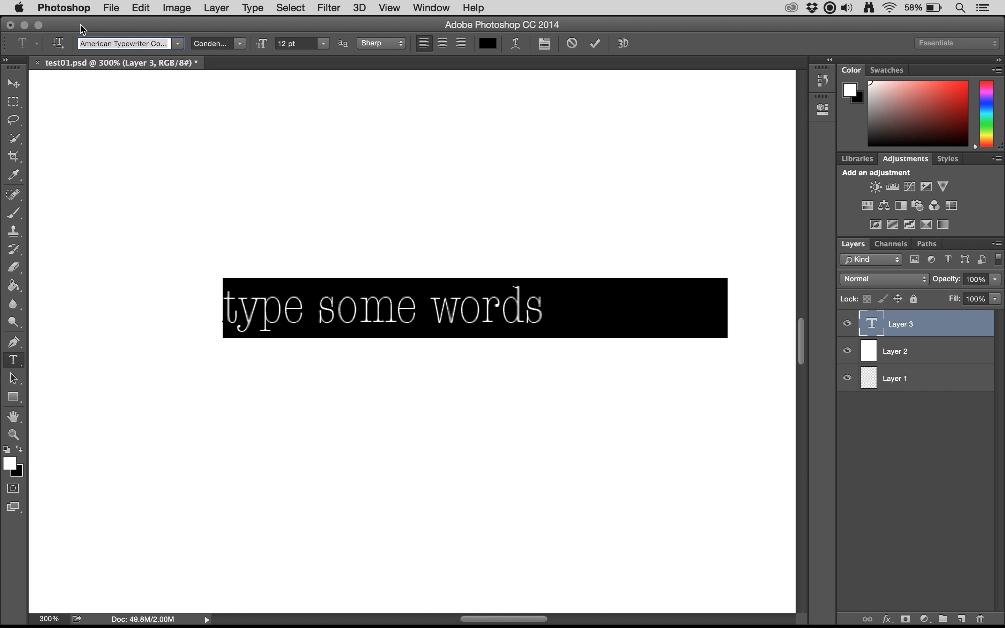
key("Down")
key("Down")
key("Down")
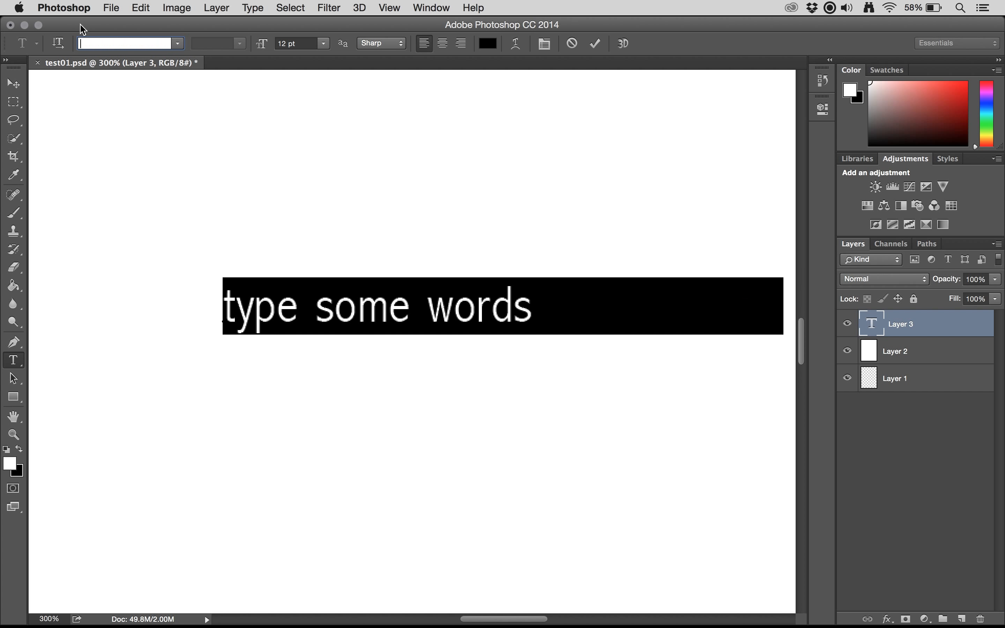
key("Down")
key("Down")
key("Down")
key("Down")
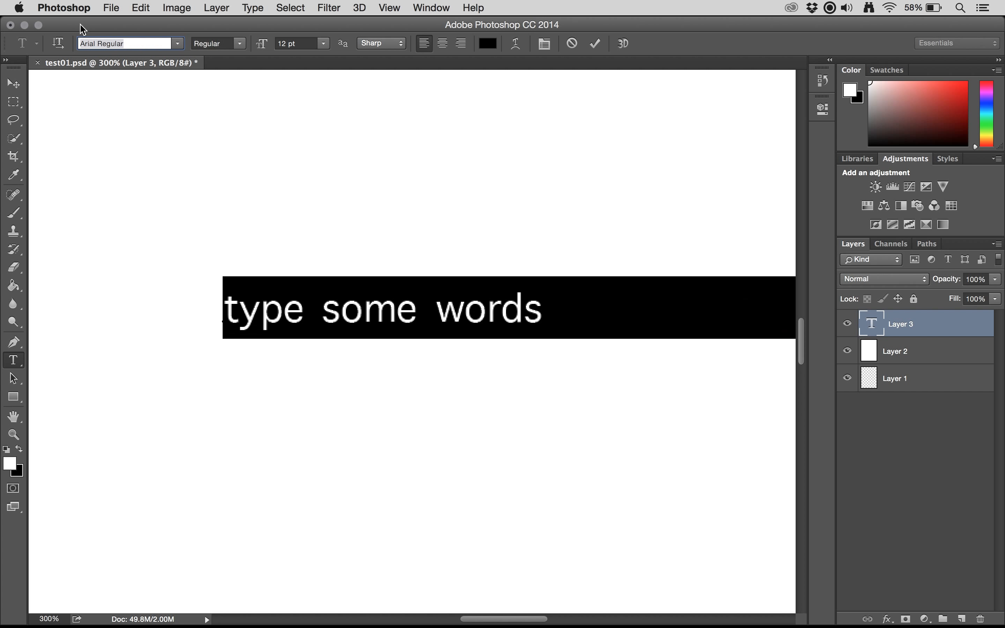
key("Down")
key("Down")
key("Down")
key("Down")
key("Down")
key("Down")
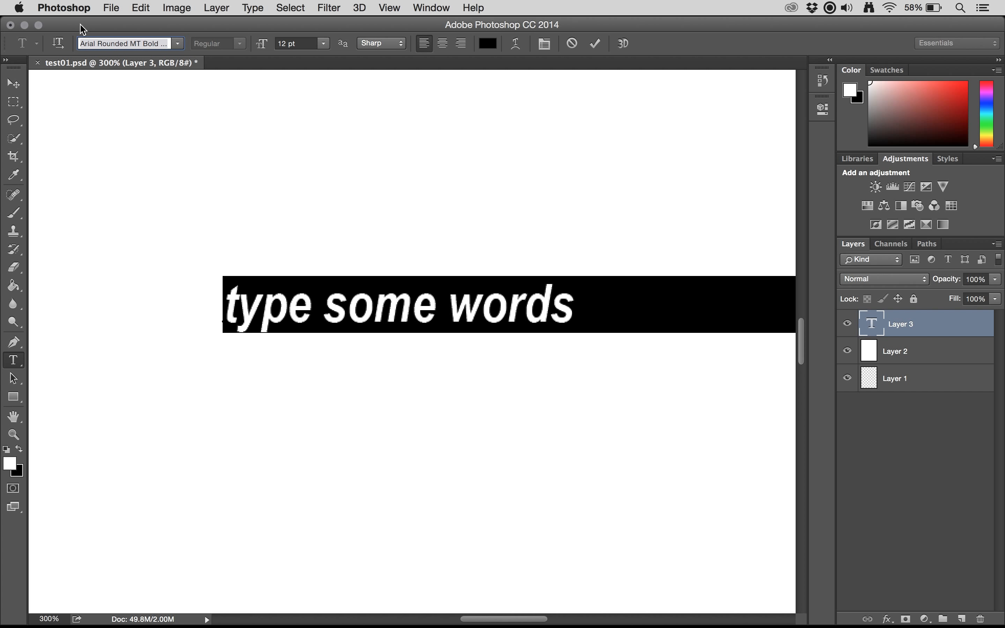
key("Down")
key("Down")
key("Down")
key("Down")
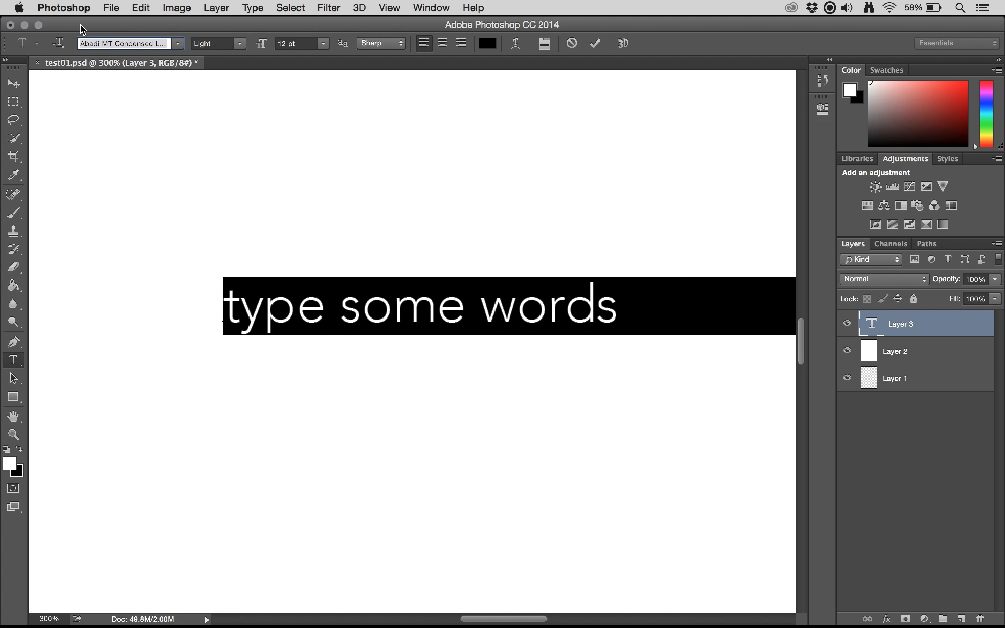
key("Down")
key("Down")
key("Down")
key("Down")
key("Down")
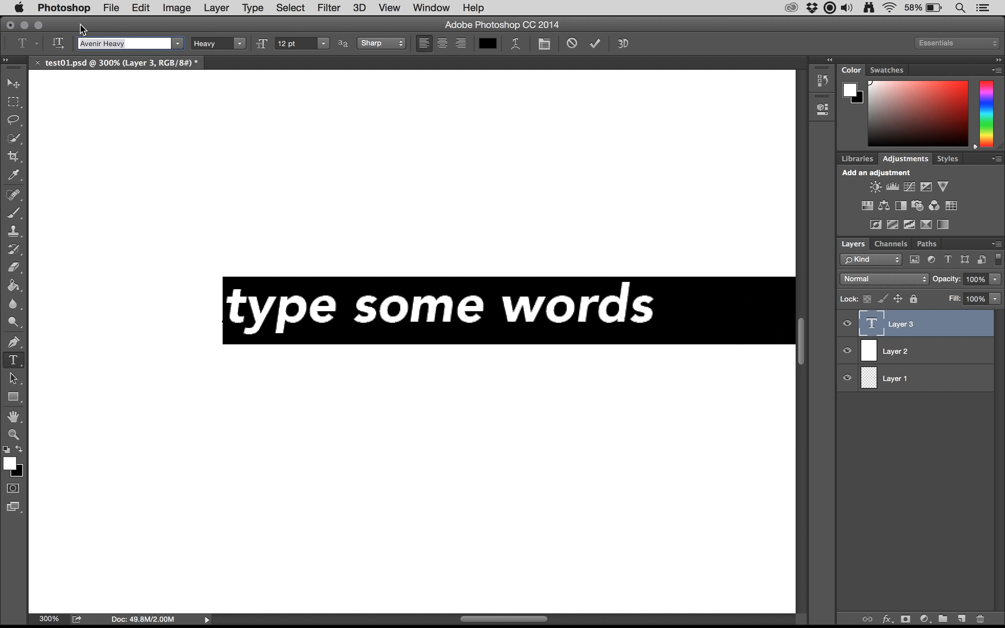
key("Down")
key("Down")
key("Down")
key("Down")
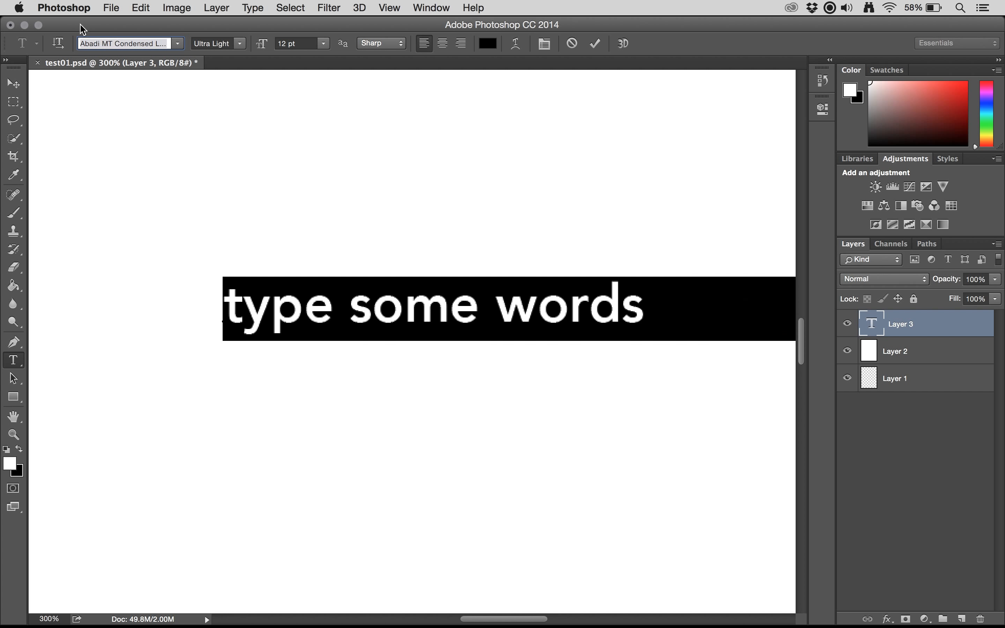
key("Down")
key("Down")
key("Down")
key("Down")
key("Down")
key("Down")
key("Down")
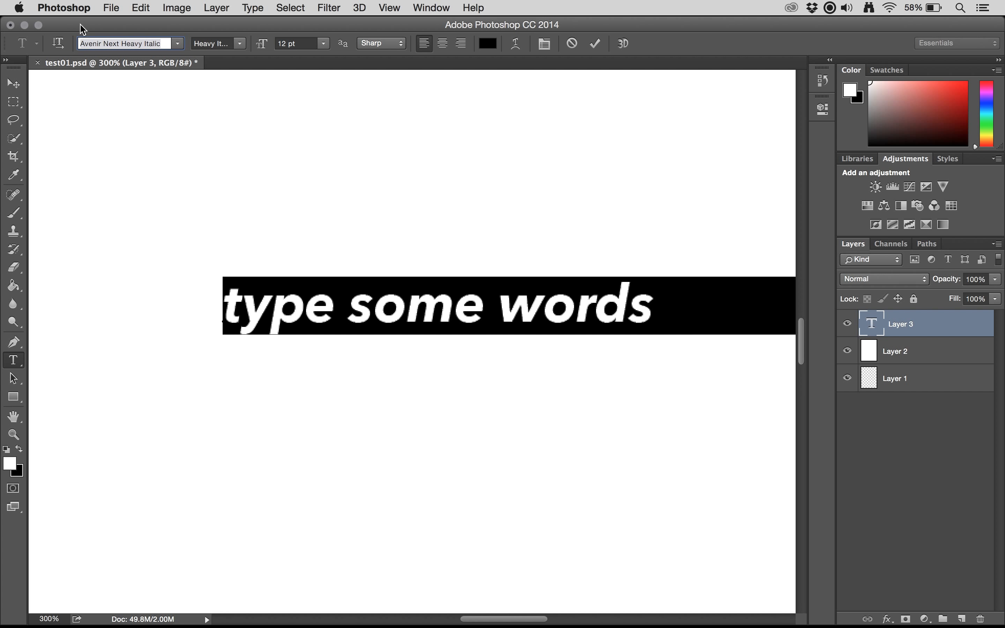
Step: Search the fonts for "helve" and set the selected text to Helvetica with the Bold style
left_click(115, 44)
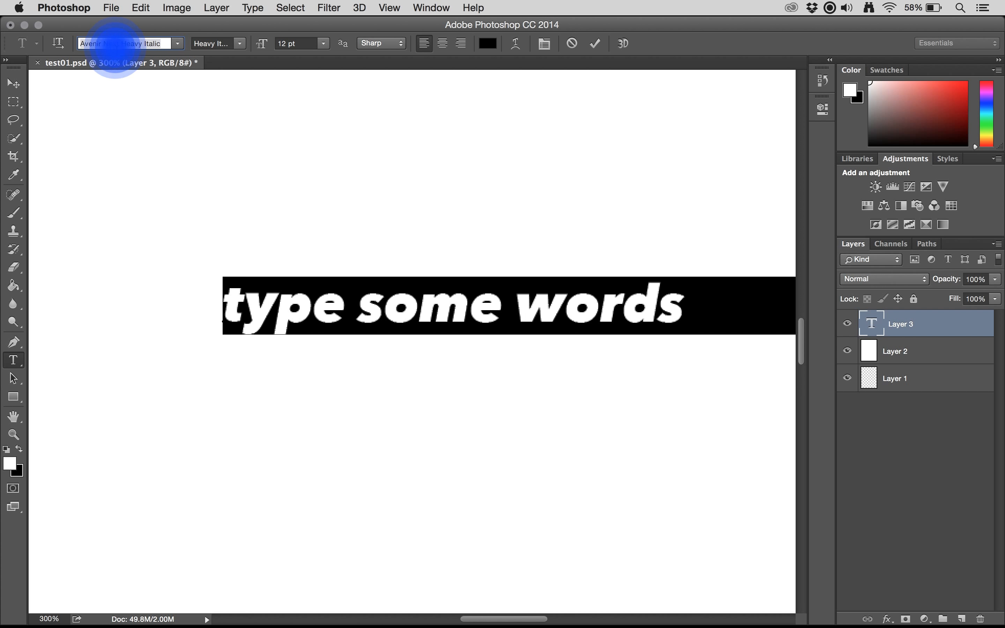
type("hel")
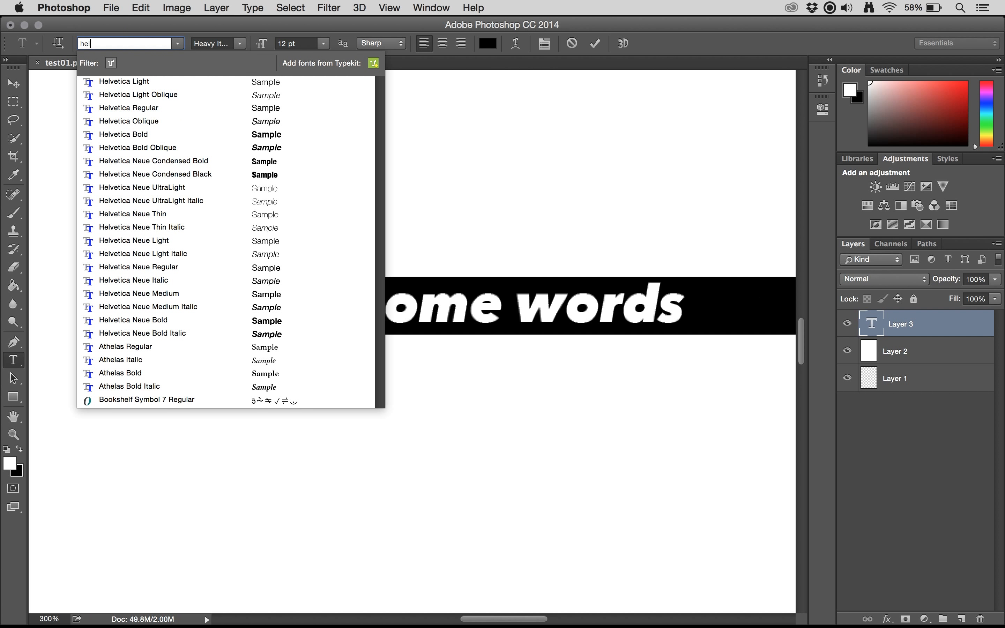
type("ve")
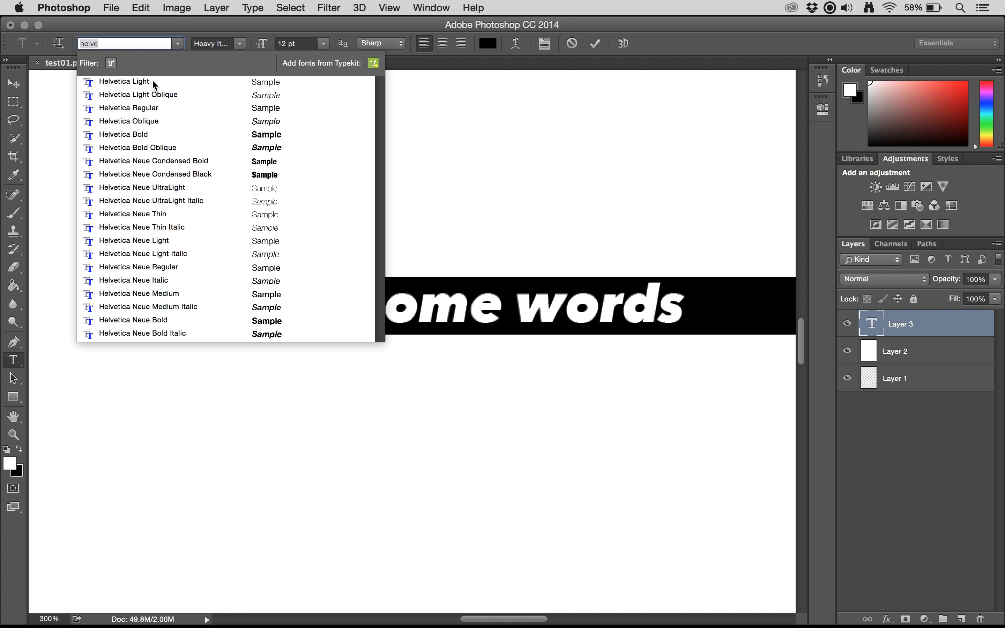
left_click(152, 114)
left_click(242, 45)
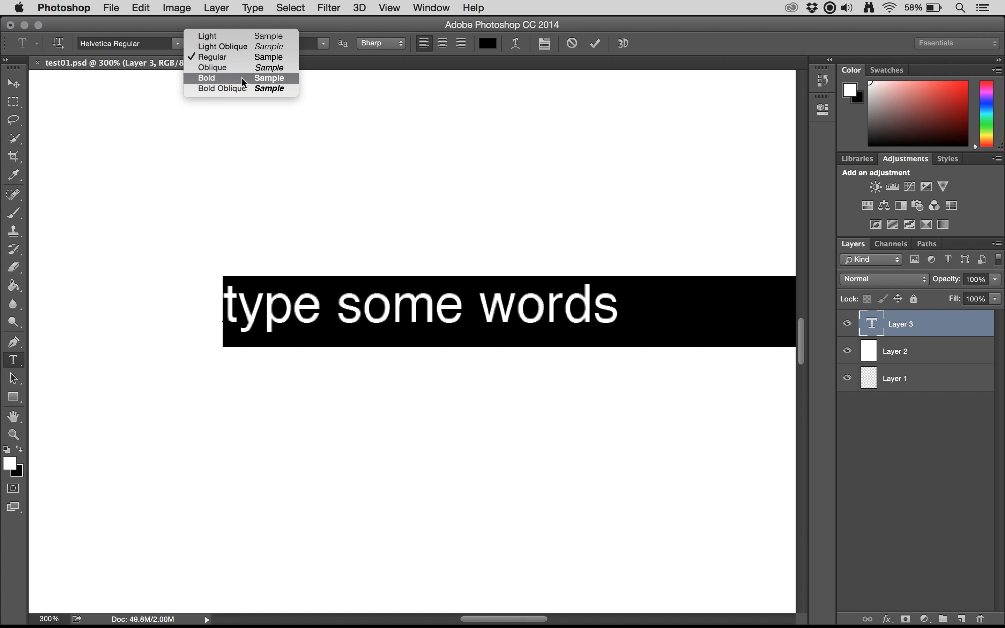
left_click(233, 79)
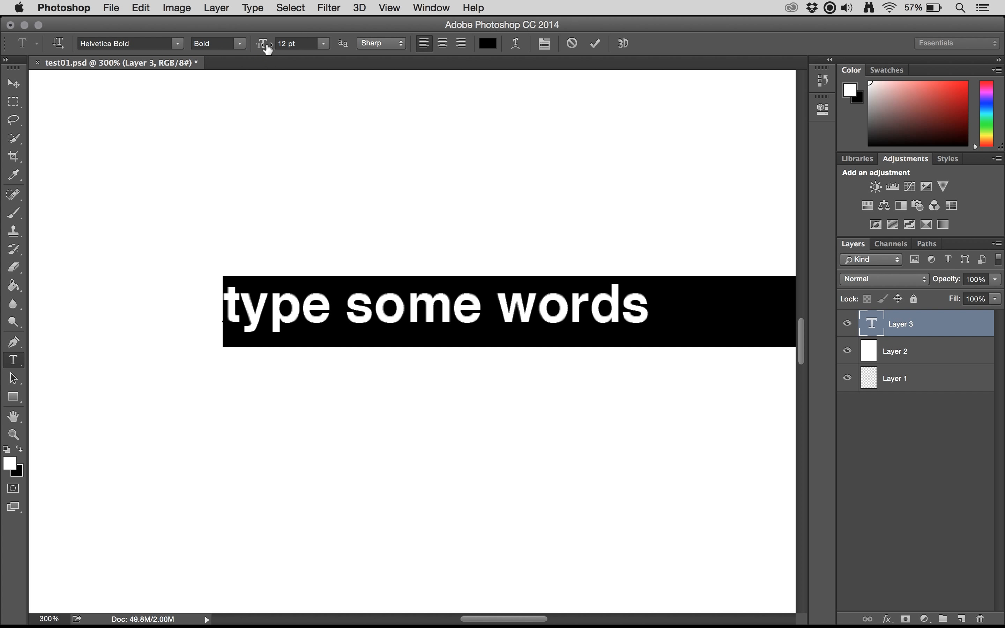
Step: Try the selected text at 30 pt and 9 pt, and end with a font size of 24.01 pt
left_click(323, 43)
left_click(311, 171)
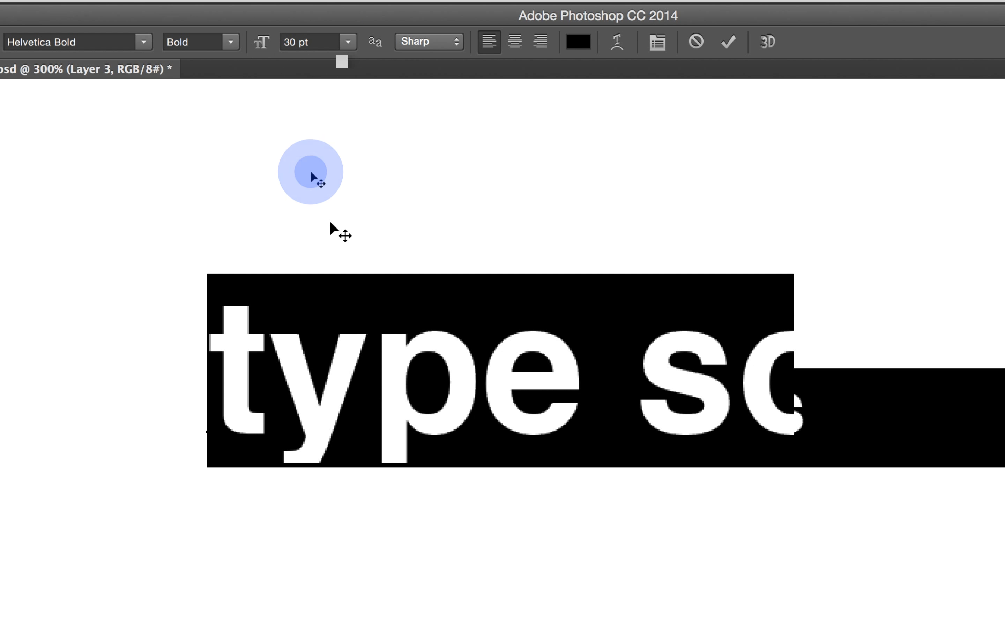
left_click(345, 41)
left_click(327, 109)
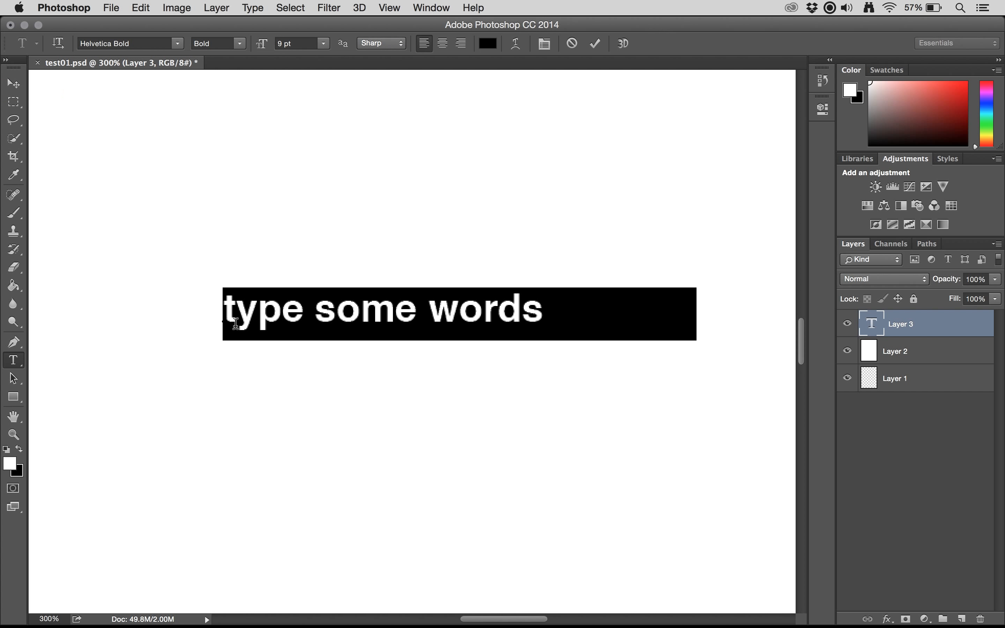
mouse_move(261, 44)
left_mouse_down()
mouse_move(335, 49)
mouse_move(260, 47)
mouse_move(277, 47)
left_mouse_up()
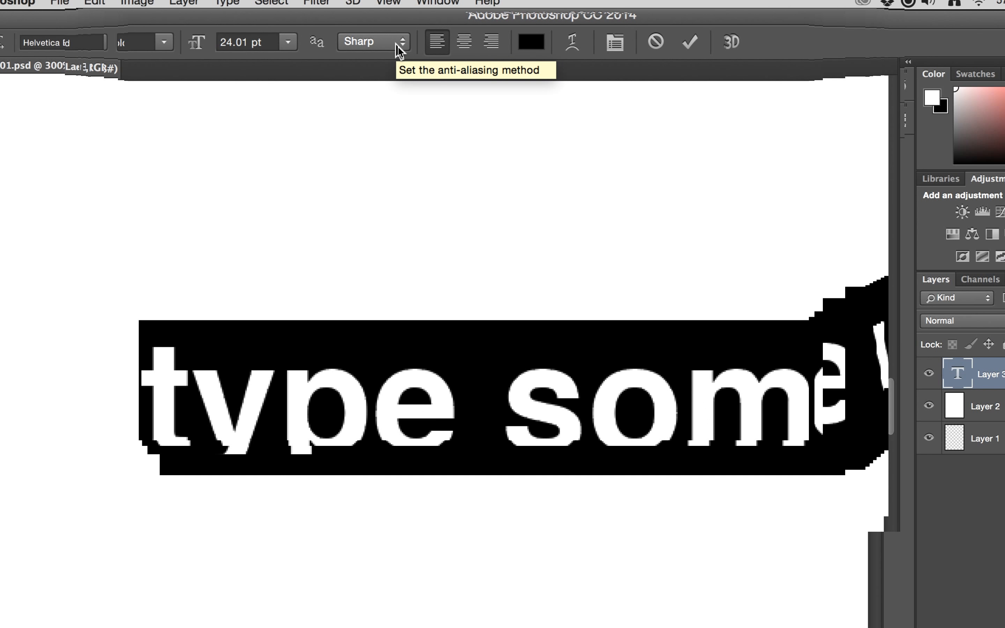
Step: Set the anti-aliasing method of "type some words" to None and deselect the text to inspect its edges
left_click(397, 44)
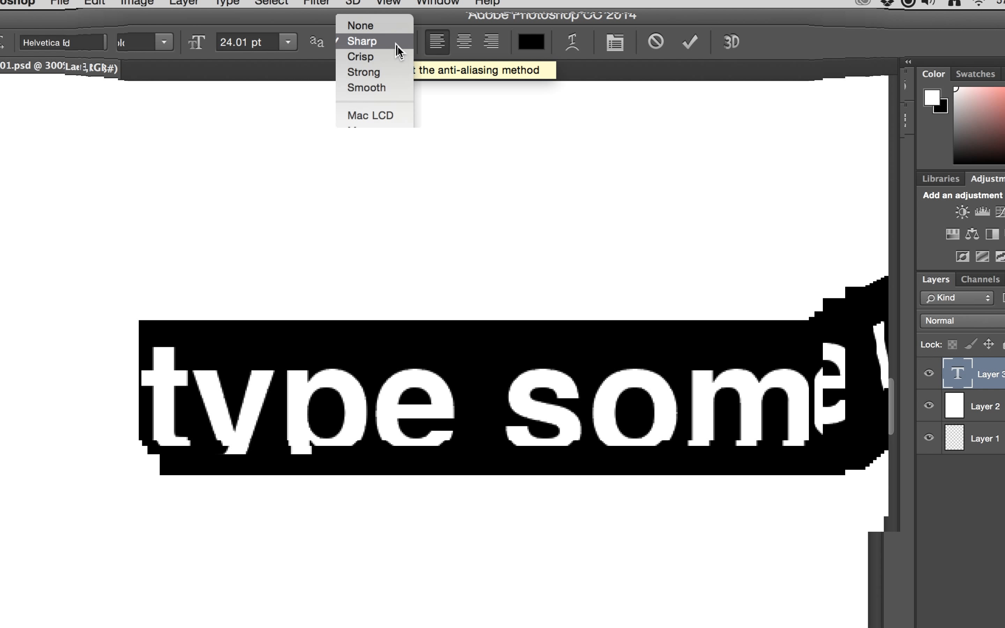
left_click(397, 44)
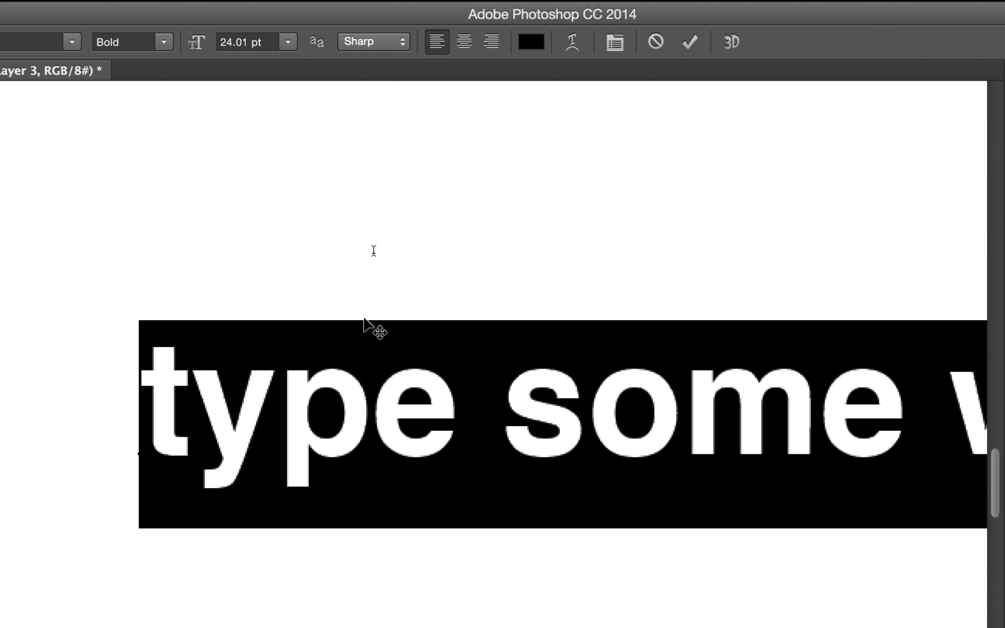
left_click(373, 267)
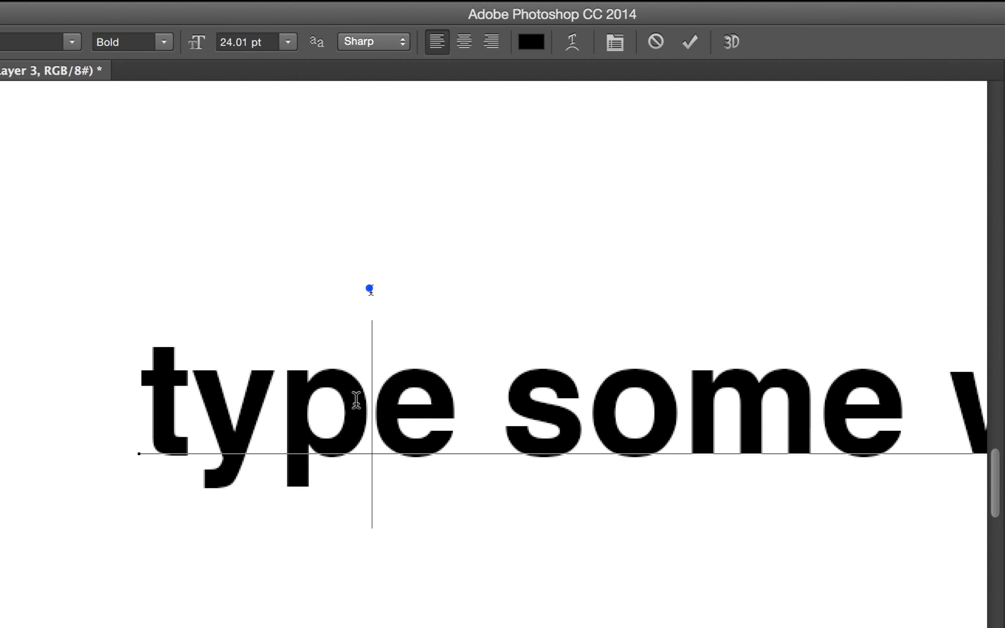
triple_click(370, 289)
left_click(401, 41)
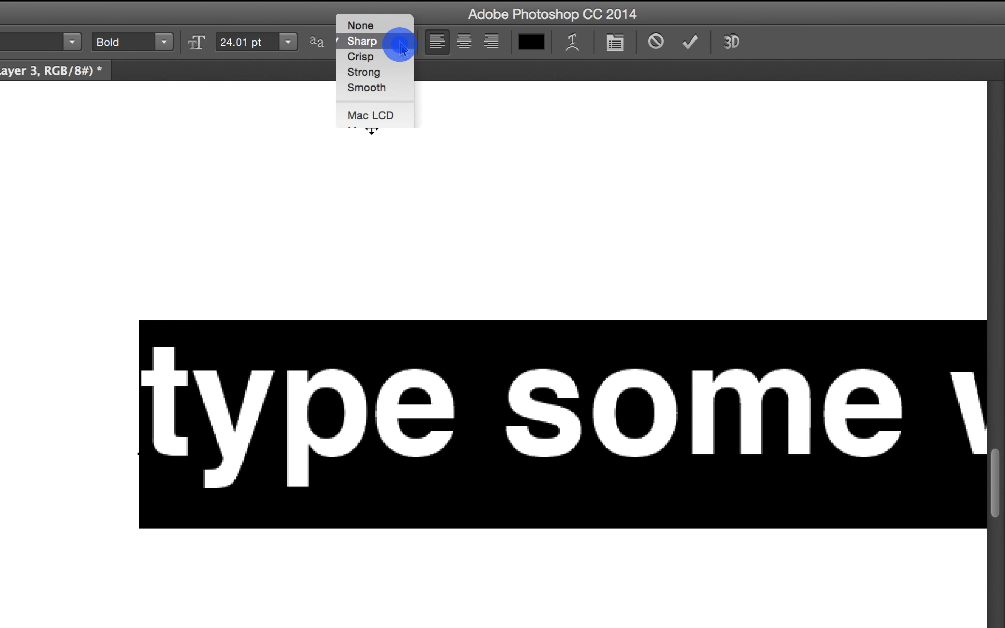
left_click(386, 27)
left_click(379, 312)
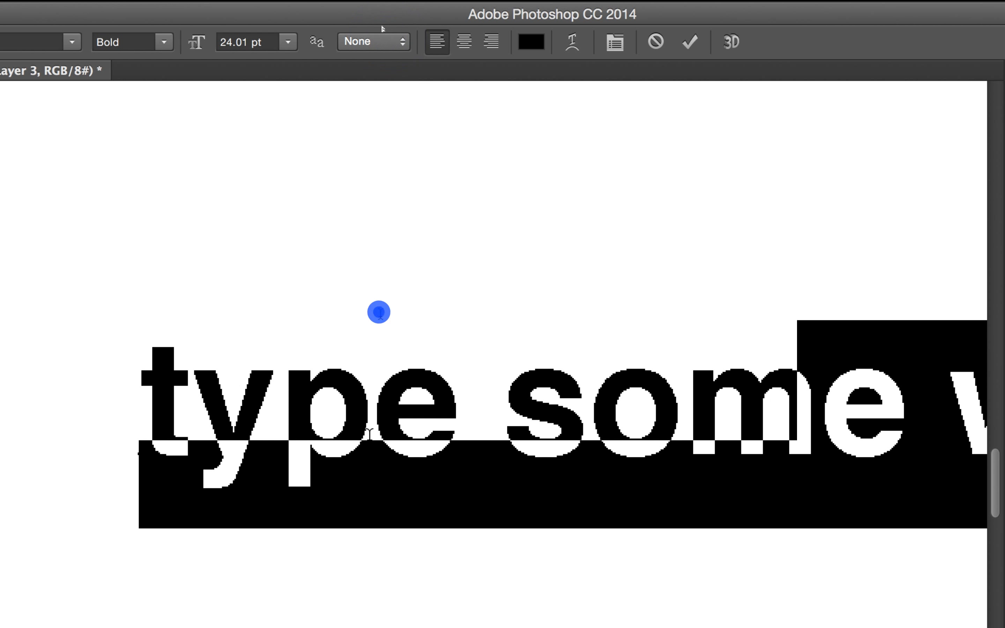
Step: Set the anti-aliasing of "type some words" to Smooth and commit the text edit with the whole page in view
triple_click(378, 308)
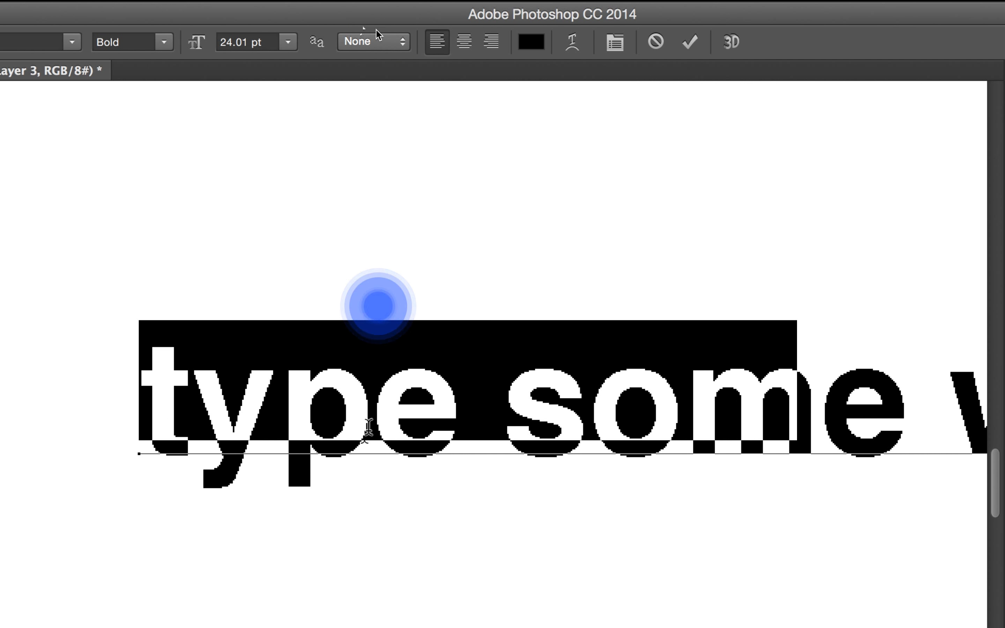
left_click(378, 39)
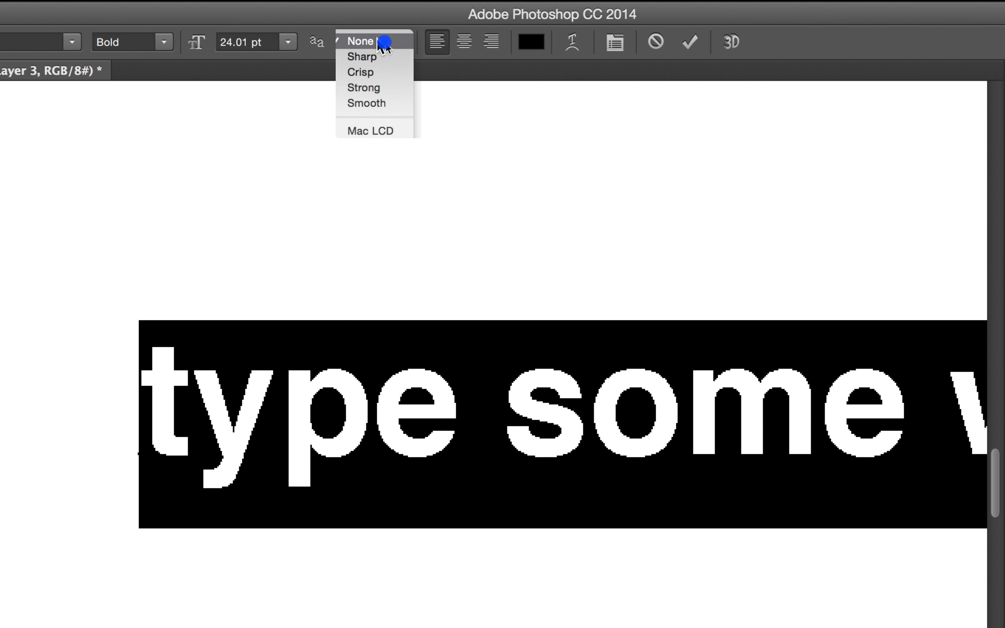
left_click(379, 104)
left_click(372, 302)
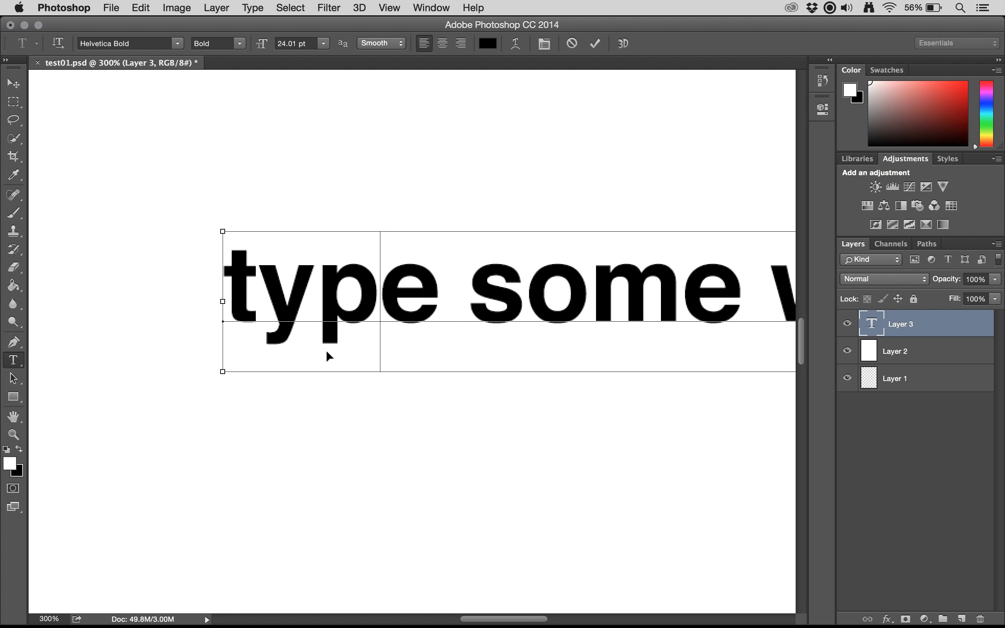
key("super+0")
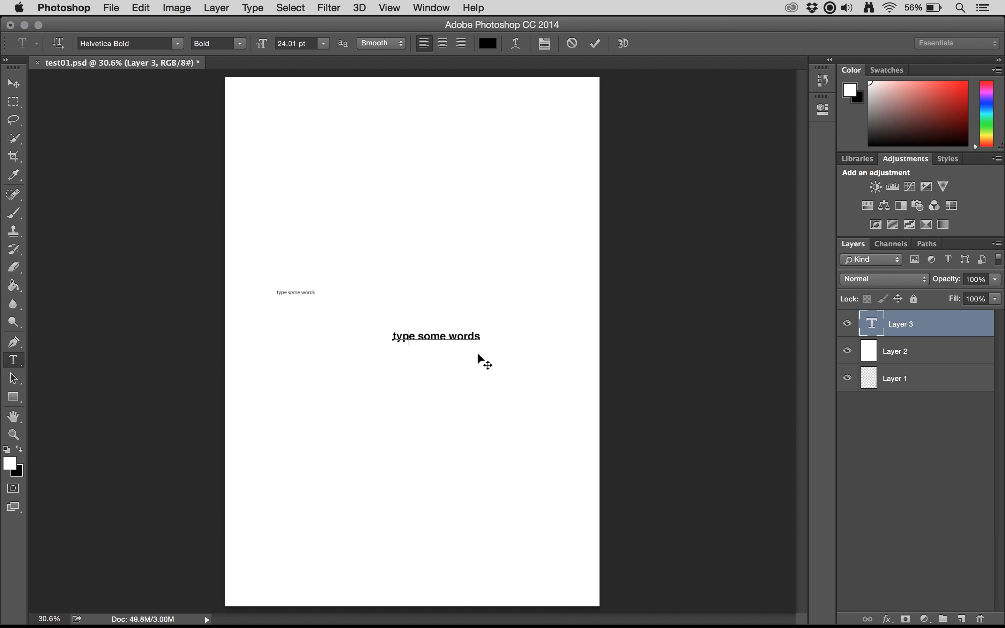
left_click(595, 43)
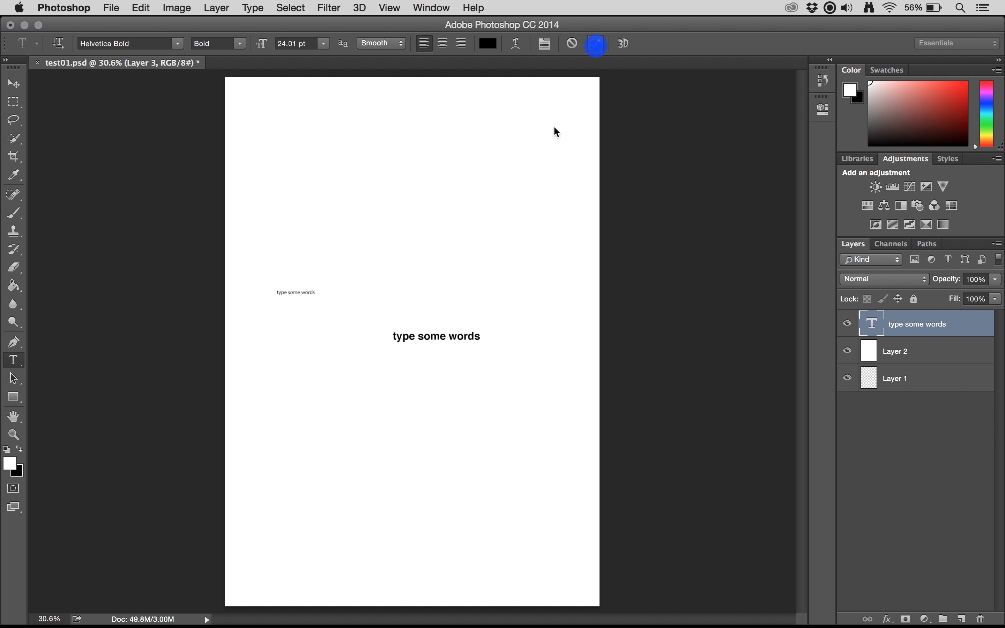
Step: Enlarge "type some words" to 237.01 pt, move it up and left on the page, and commit the edit
triple_click(460, 342)
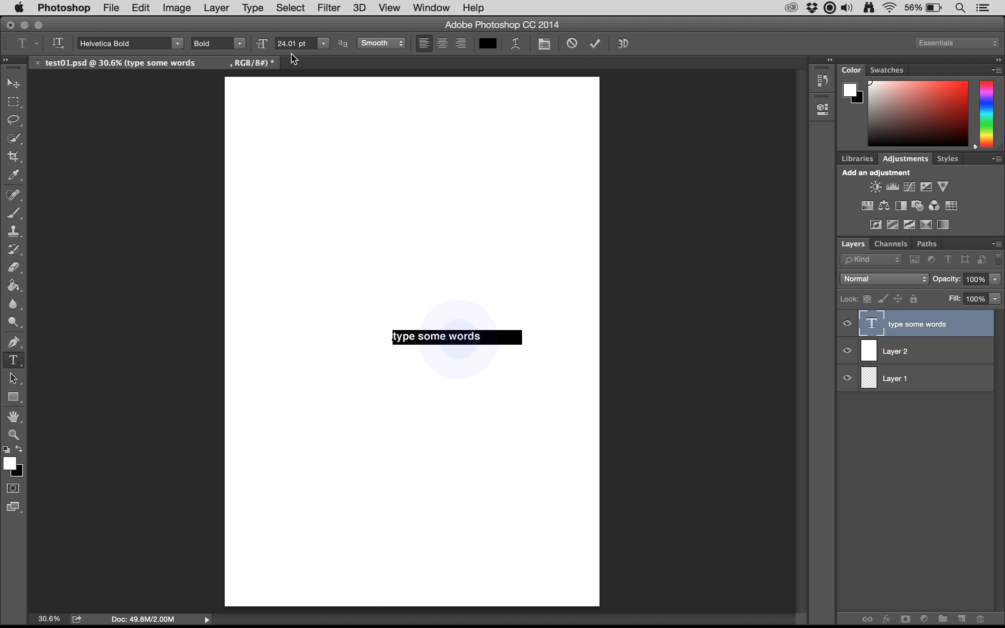
left_click_drag(262, 49, 410, 56)
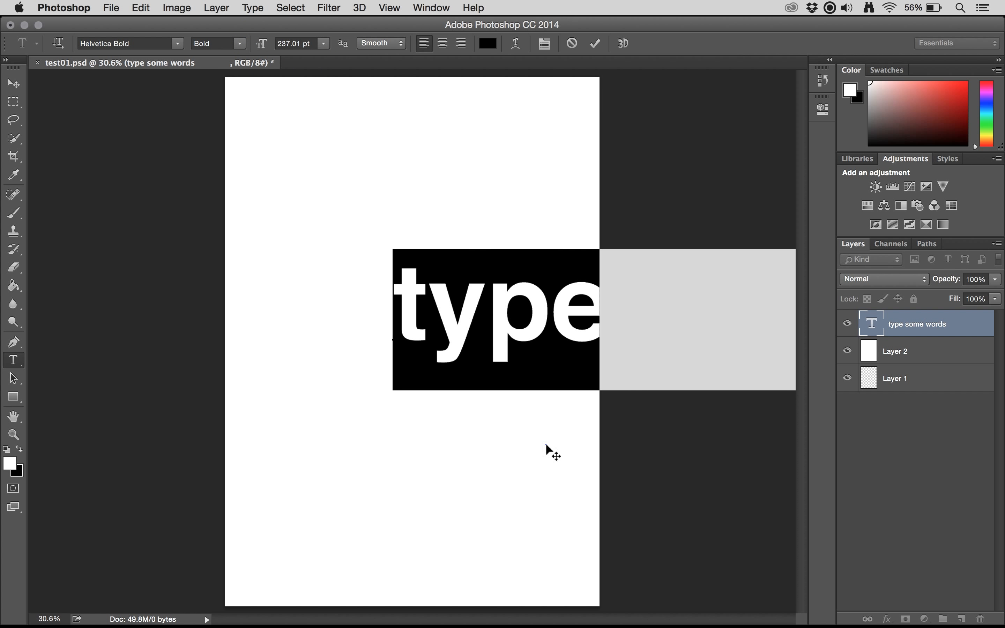
left_click_drag(546, 443, 430, 327)
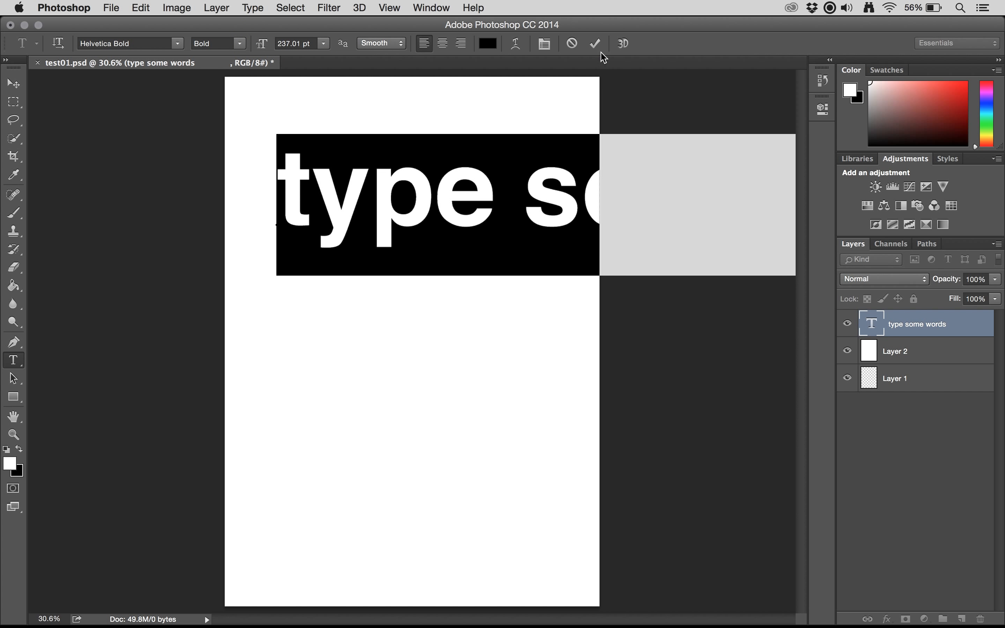
left_click(595, 44)
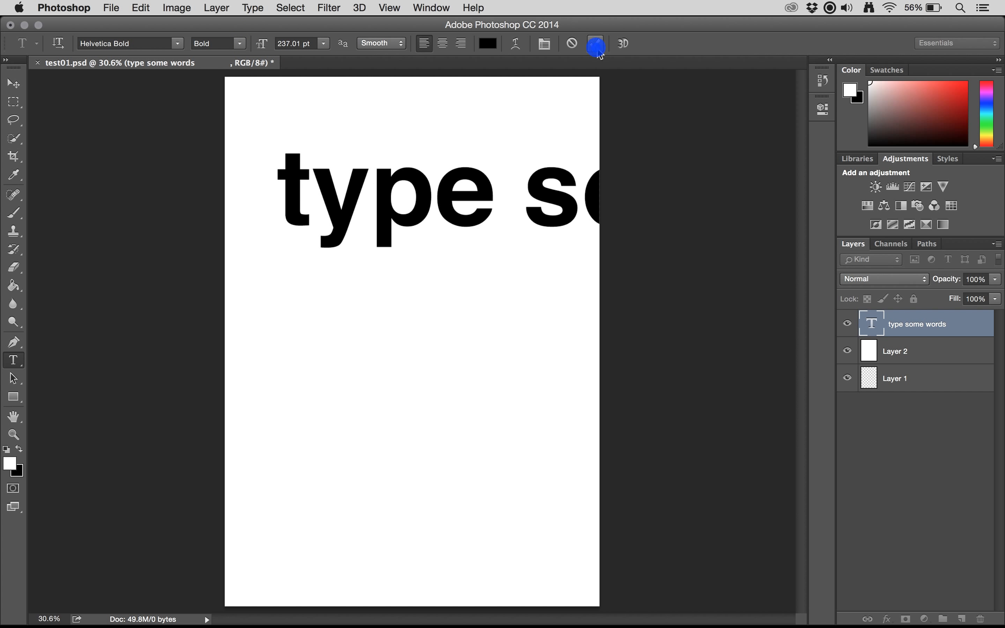
Step: Try centre and right alignment on the "type some words" text and return it to left alignment
triple_click(415, 197)
left_click(441, 44)
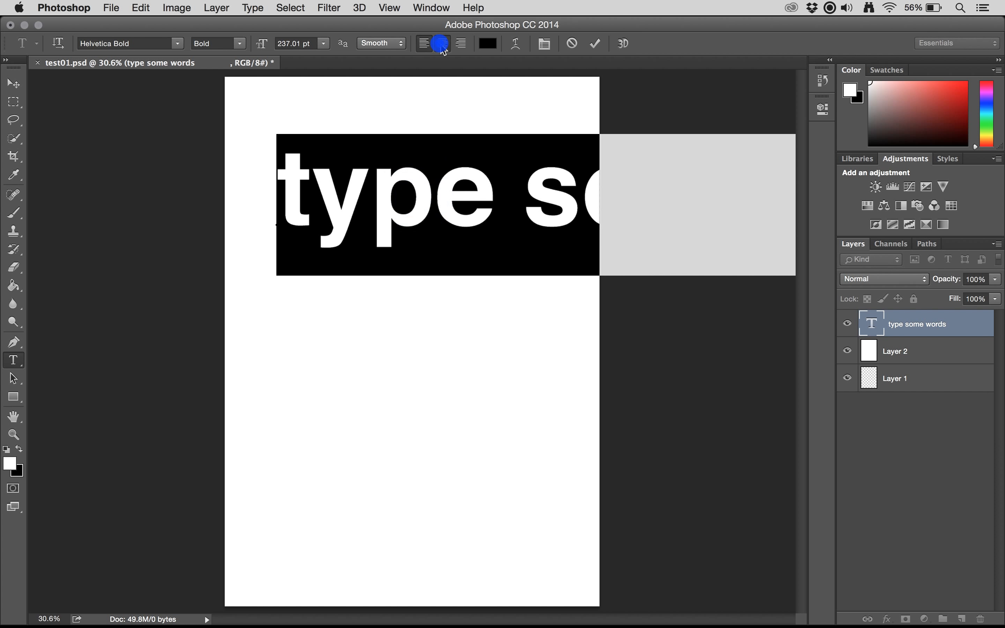
left_click(462, 43)
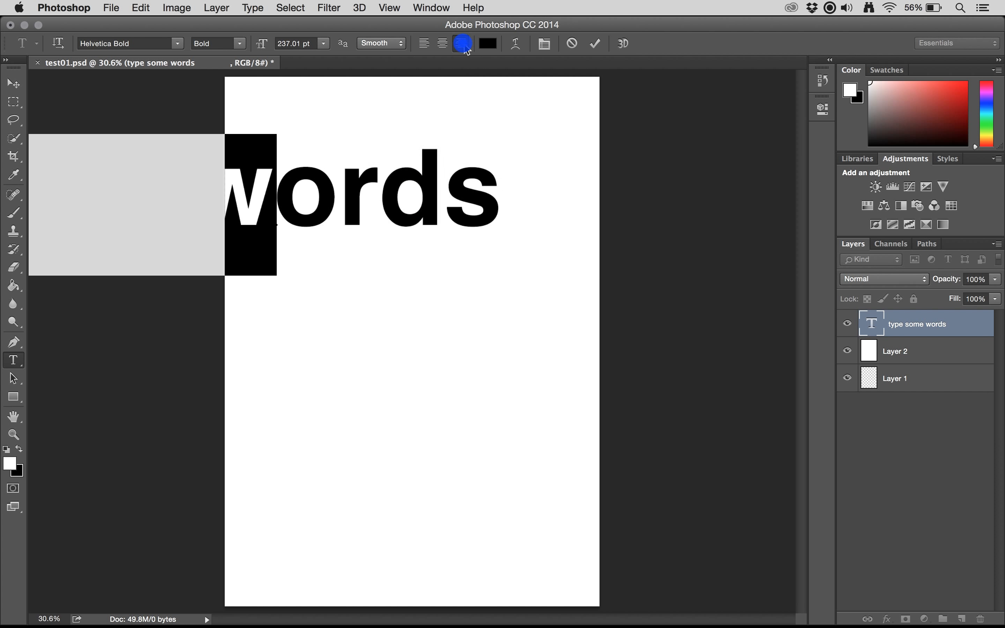
left_click(425, 44)
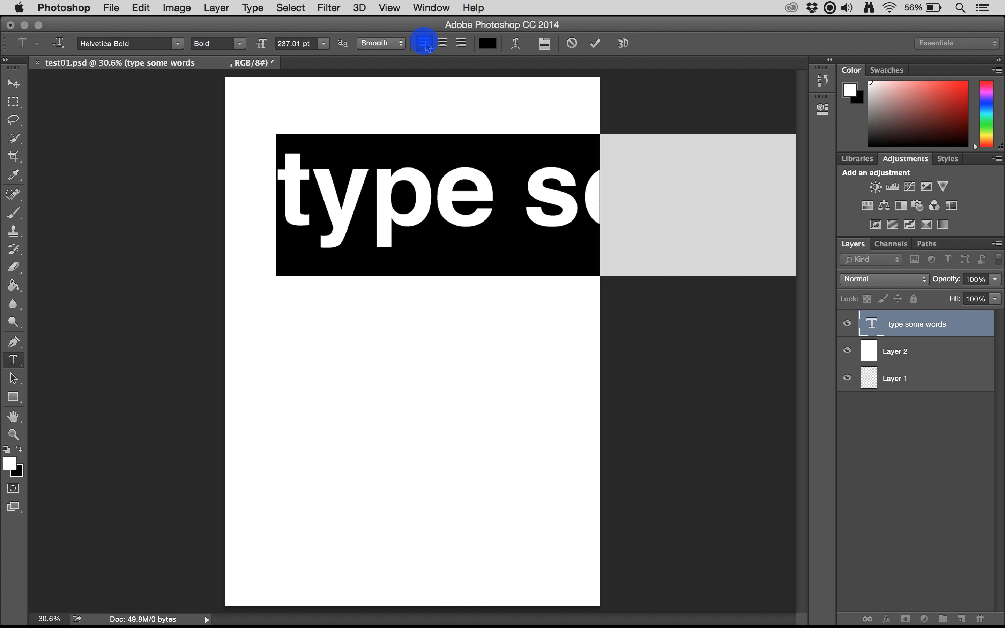
Step: View the Warp Text options for the selected text and close them without applying a warp
left_click(516, 43)
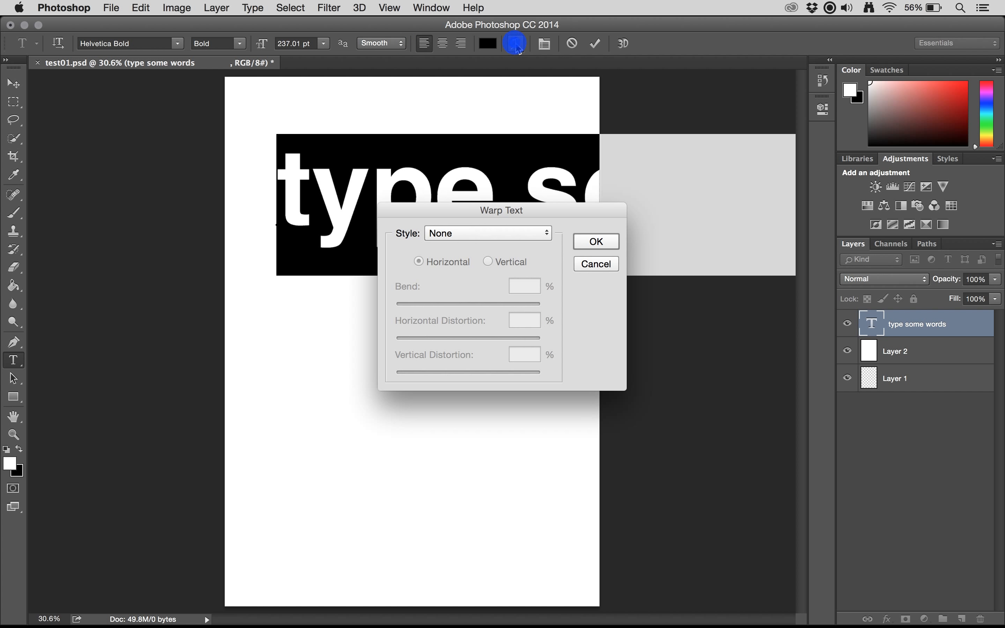
mouse_move(504, 205)
left_mouse_down()
mouse_move(502, 297)
mouse_move(502, 186)
left_mouse_up()
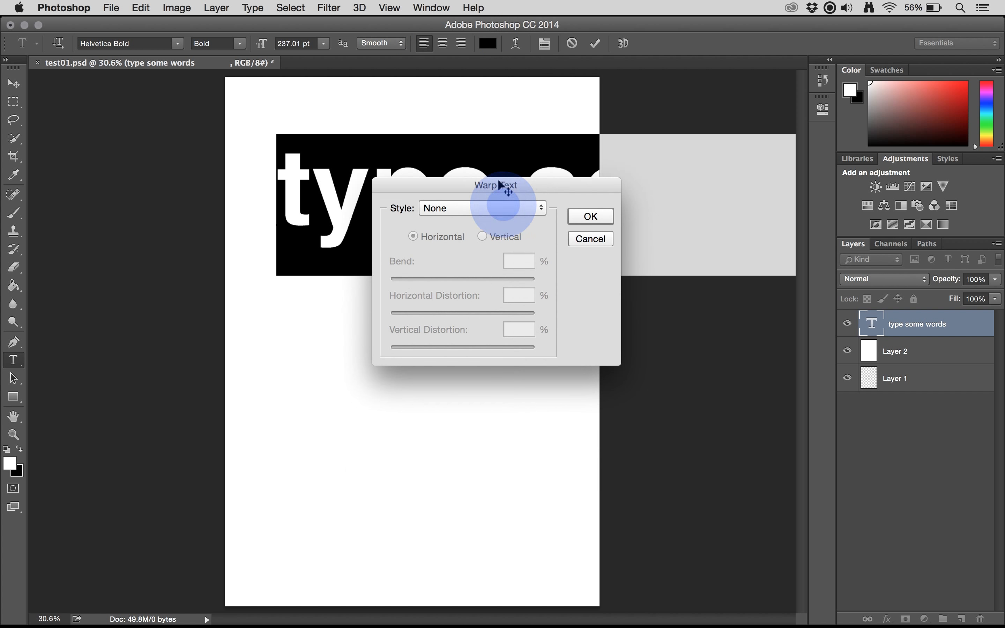
left_click(584, 240)
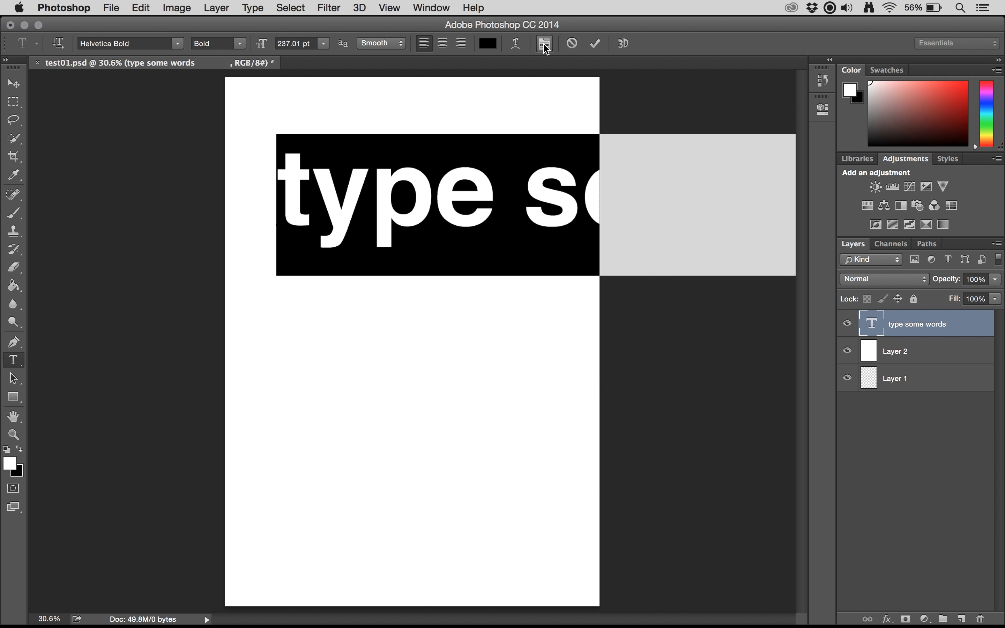
Step: Display the Character and Paragraph settings, float the Character settings beneath the Paragraph ones, and try a font size of 239.01 pt
left_click(545, 44)
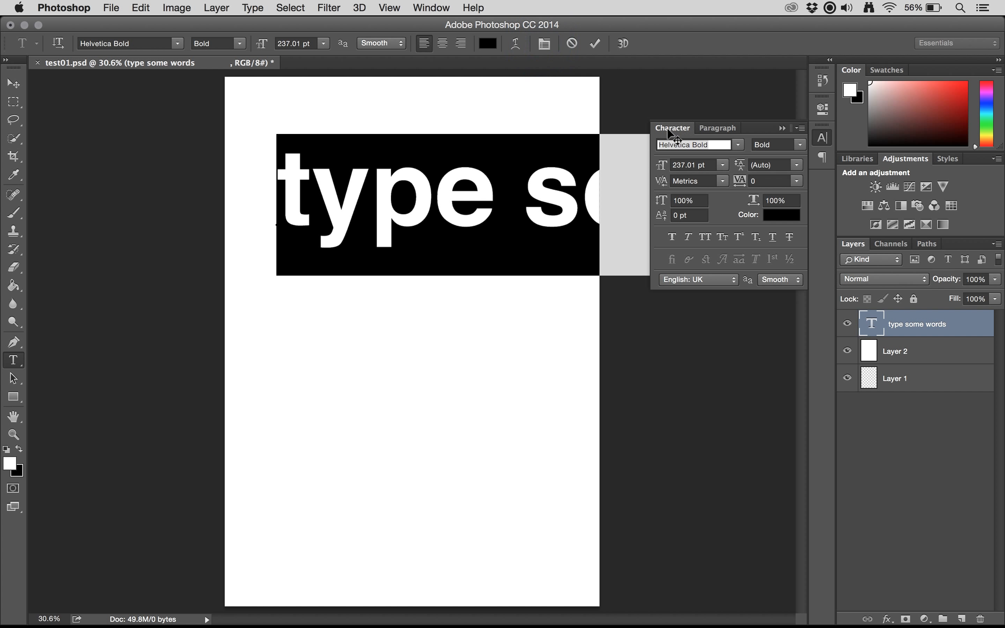
left_click_drag(671, 132, 616, 368)
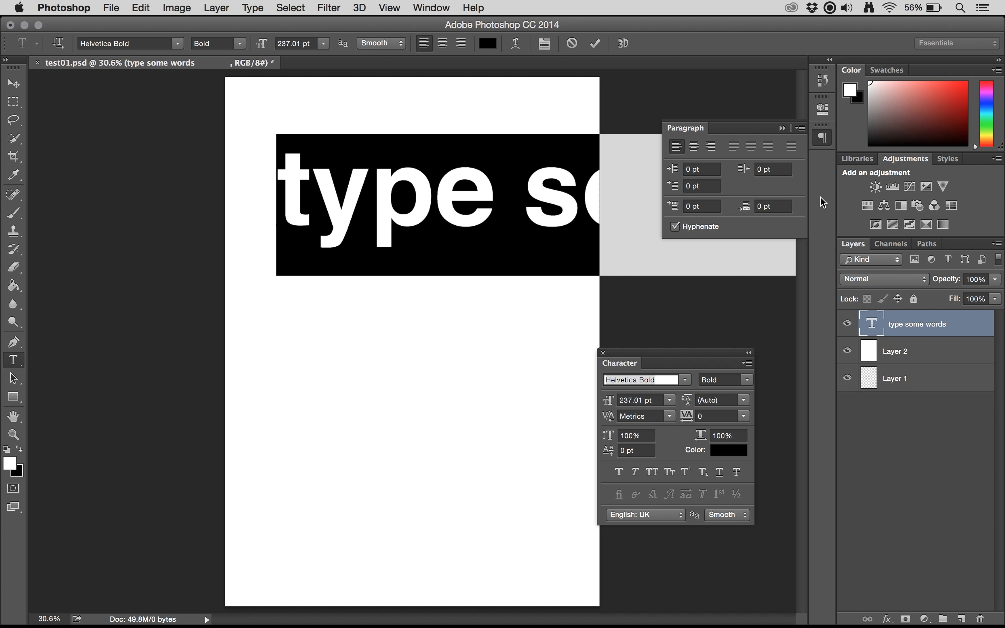
left_click_drag(682, 356, 675, 294)
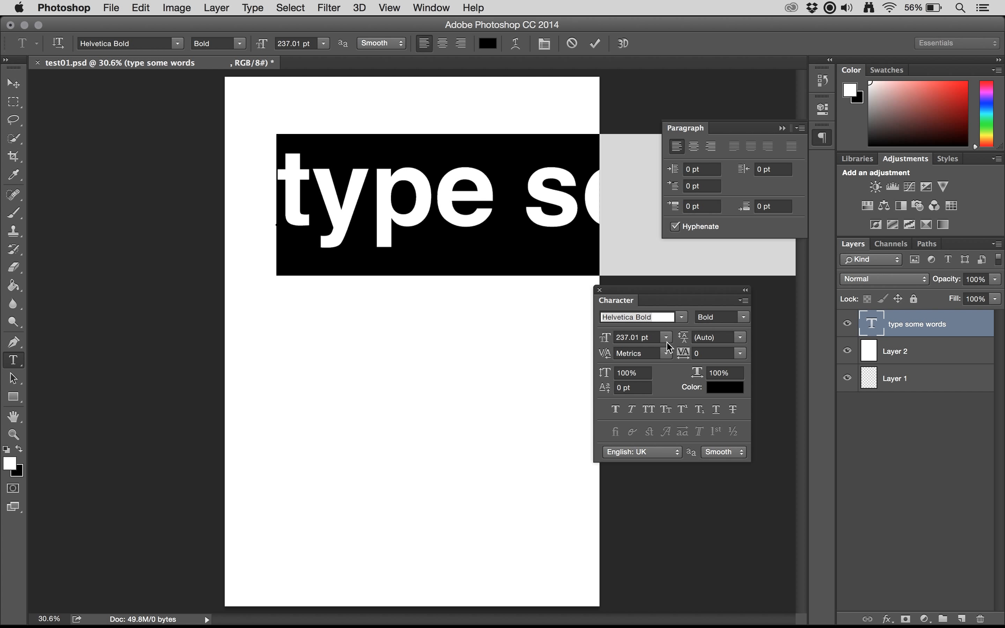
left_click(607, 343)
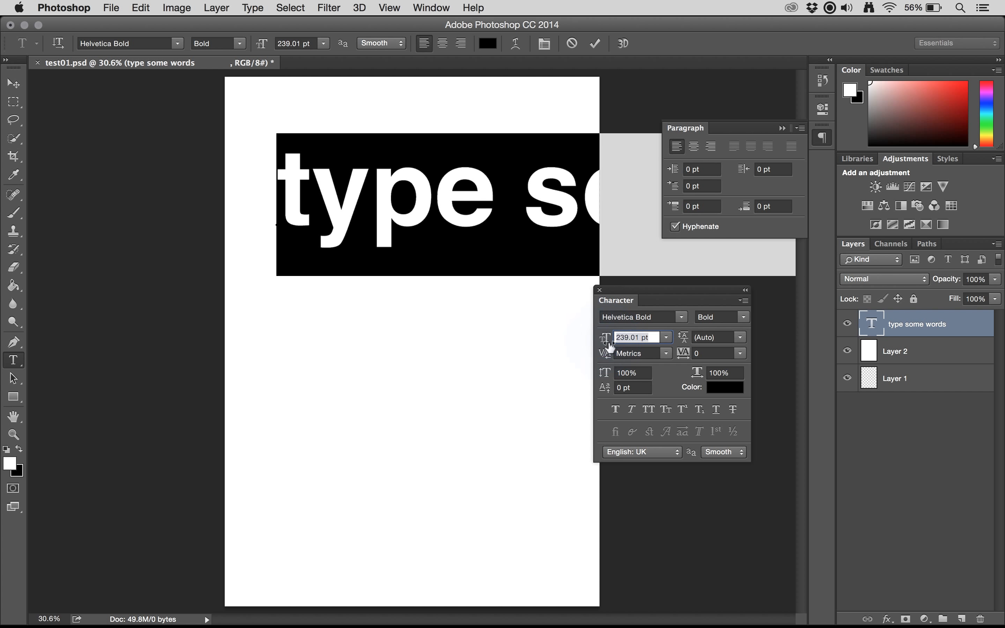
key("Return")
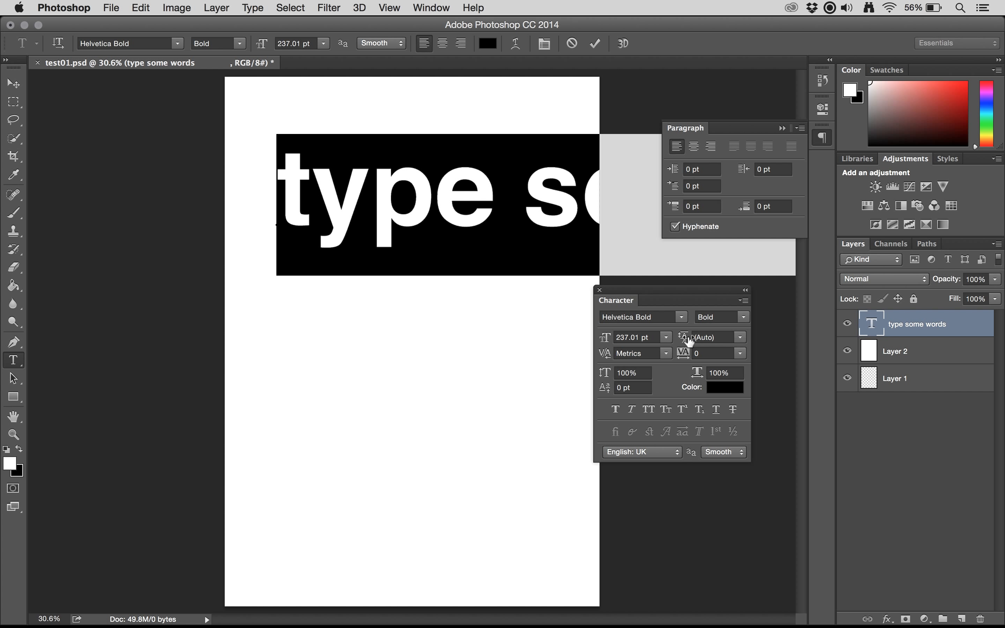
Step: Break the text onto three lines reading "type", "some" and "words"
left_click(525, 220)
key("Return")
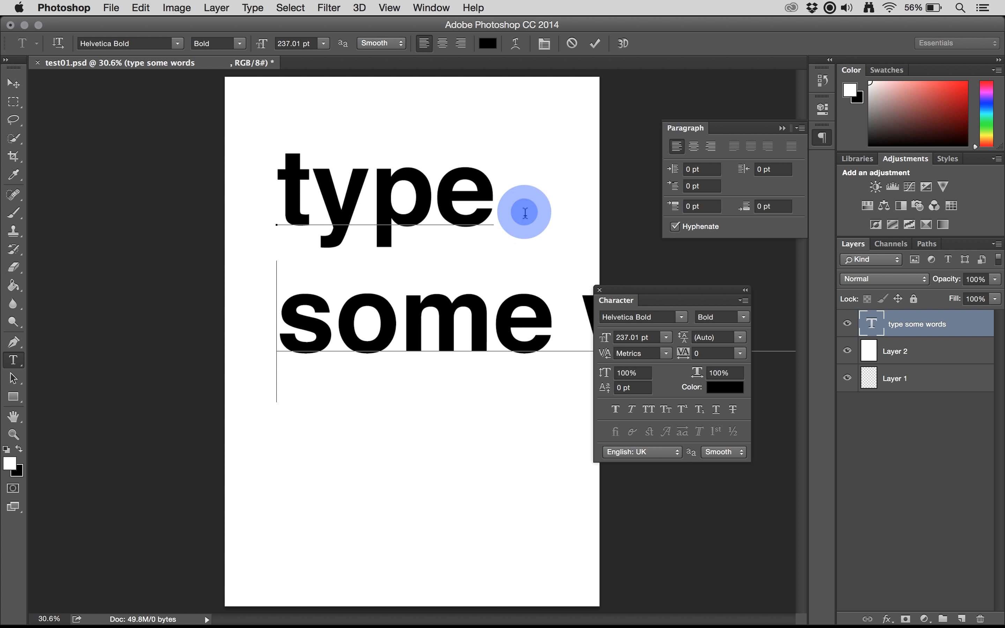
left_click(587, 309)
key("Return")
Step: Set the leading of all three text lines to 189.01 pt and their tracking to -20
left_click(422, 349)
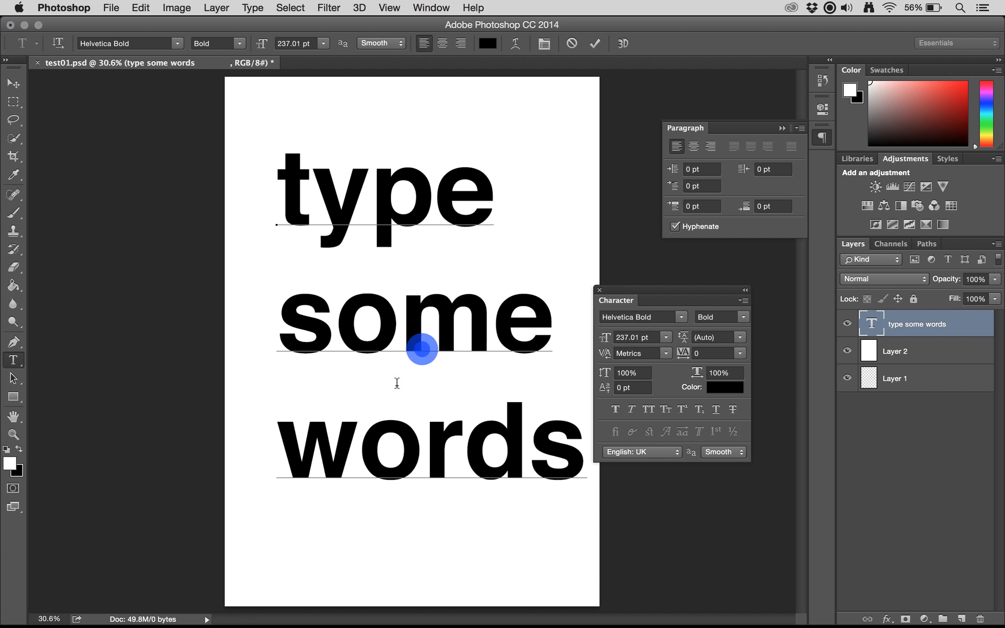
key("super+a")
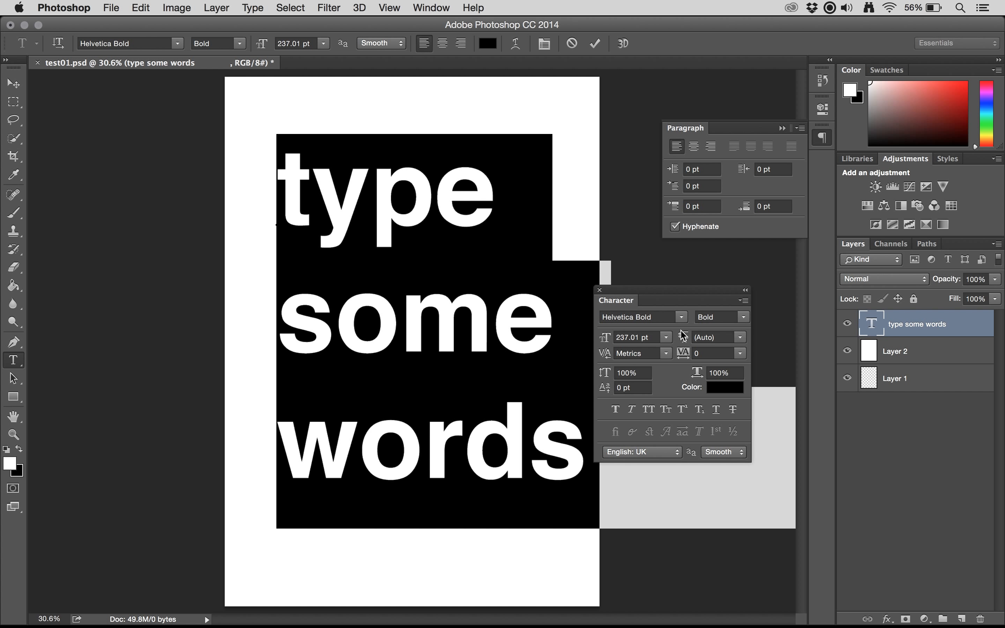
left_click_drag(686, 343, 806, 351)
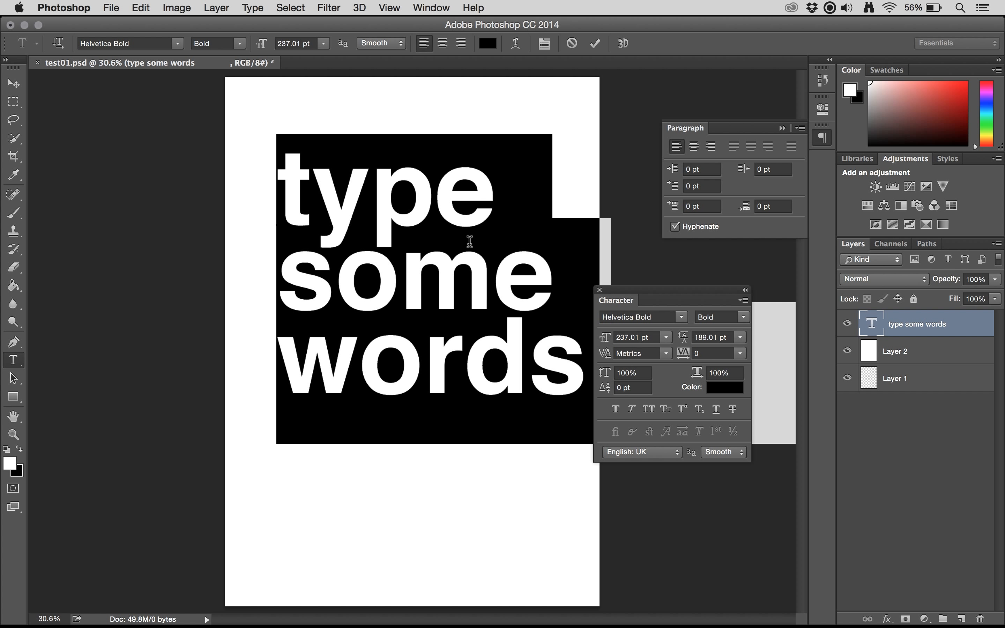
mouse_move(688, 358)
left_mouse_down()
mouse_move(677, 357)
mouse_move(695, 358)
mouse_move(686, 358)
left_mouse_up()
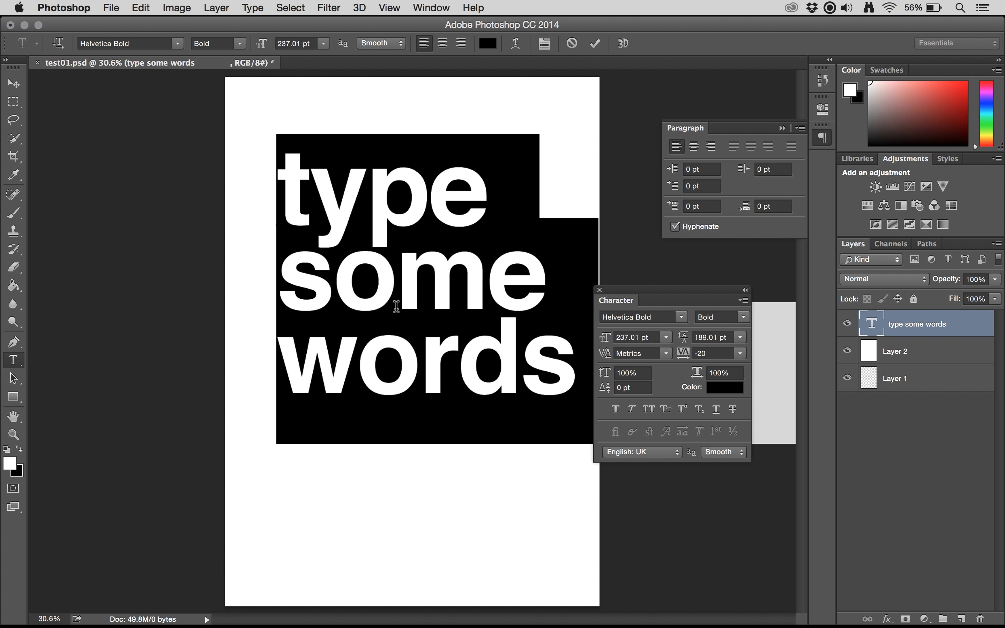
Step: Set the kerning between the "w" and "o" of "words" to -50
left_click(407, 276)
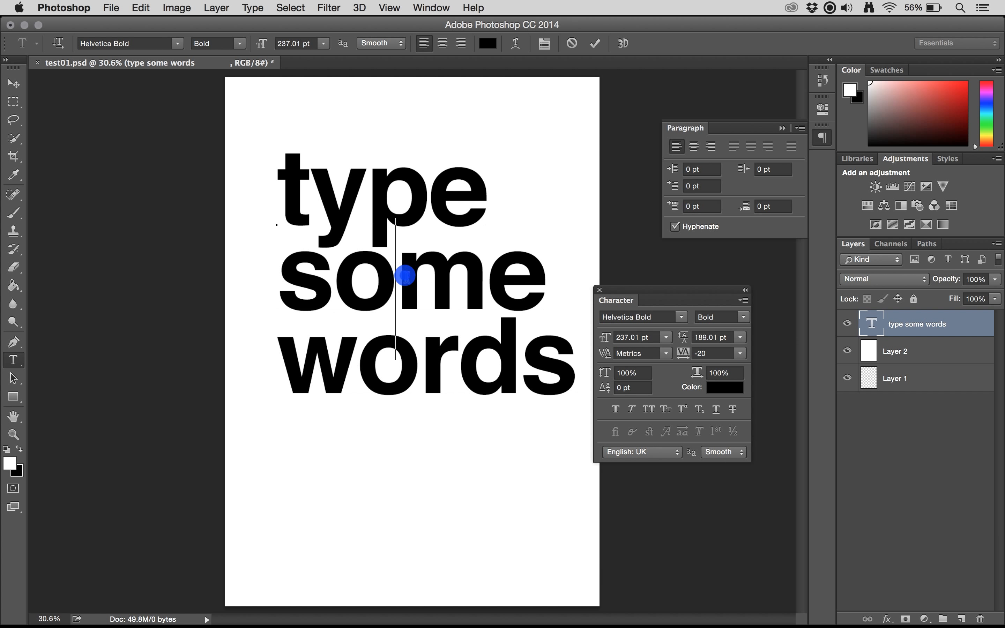
left_click(557, 277)
left_click(358, 366)
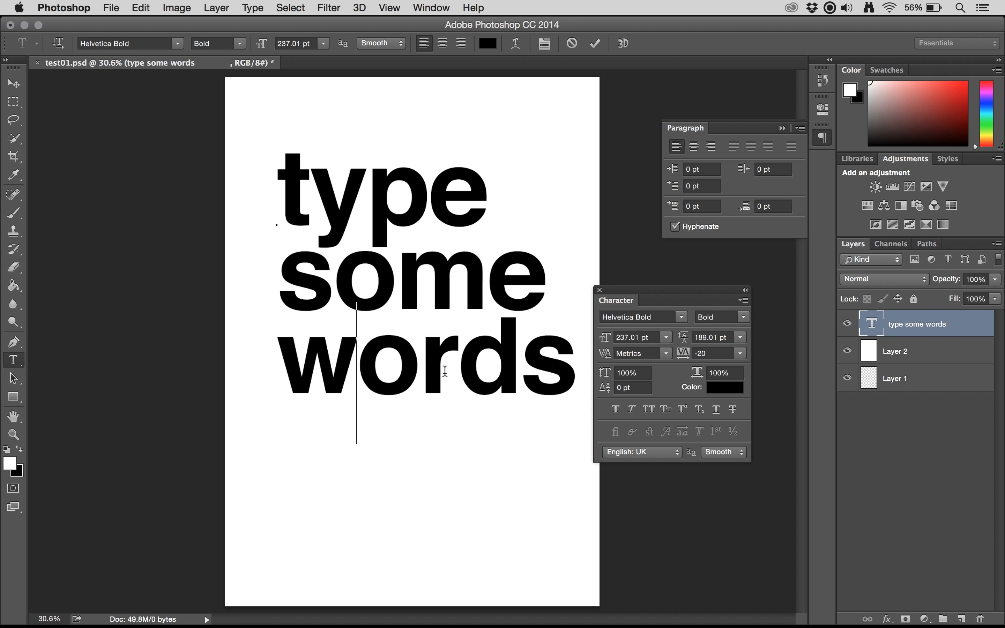
triple_click(360, 365)
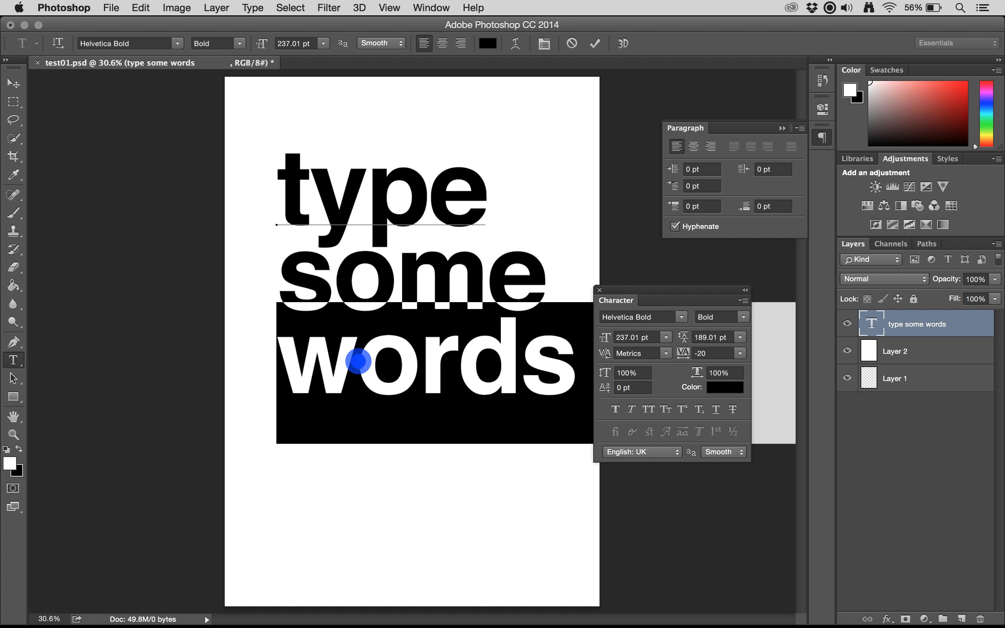
left_click(364, 369)
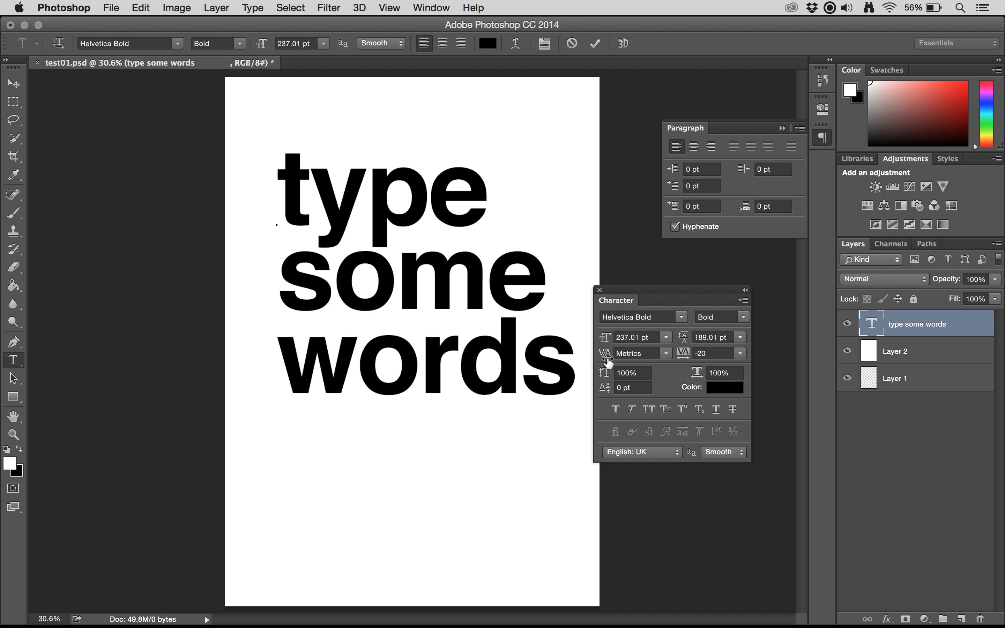
left_click_drag(608, 363, 604, 360)
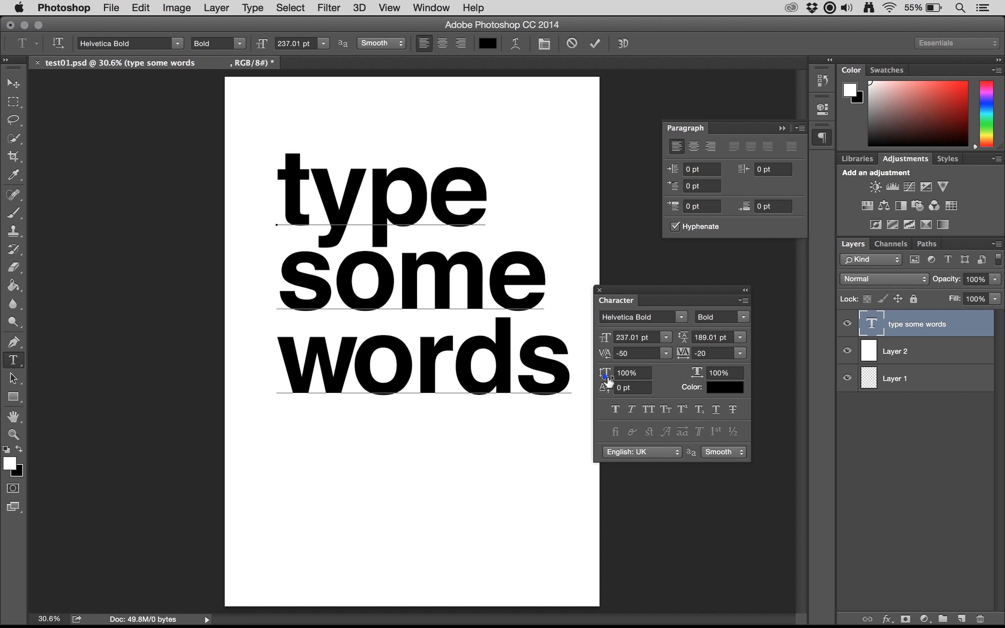
Step: Set the vertical scale of the "words" line to 100%
double_click(435, 371)
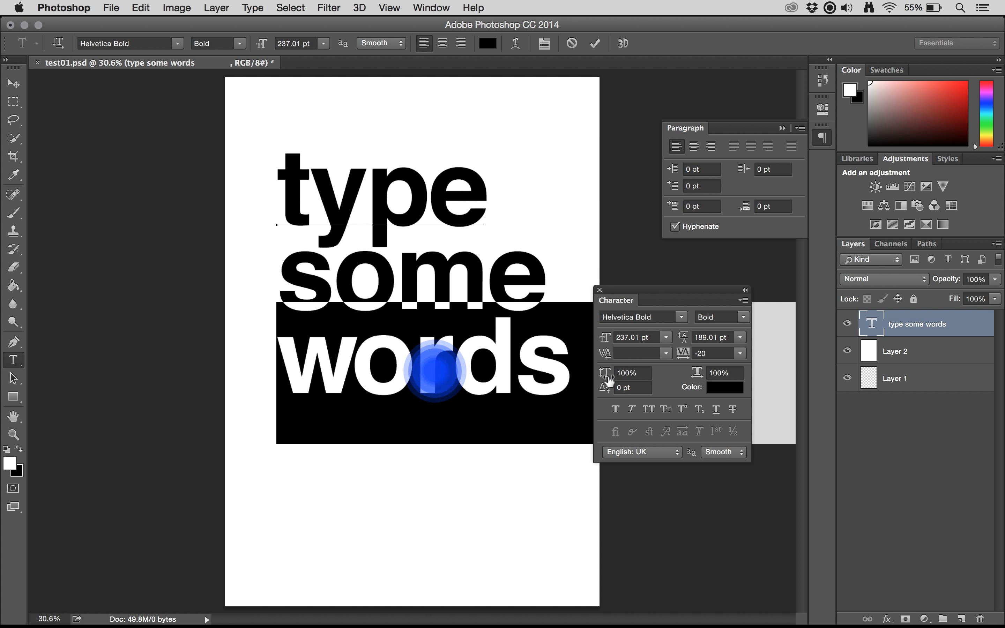
left_click_drag(605, 373, 639, 372)
type("100")
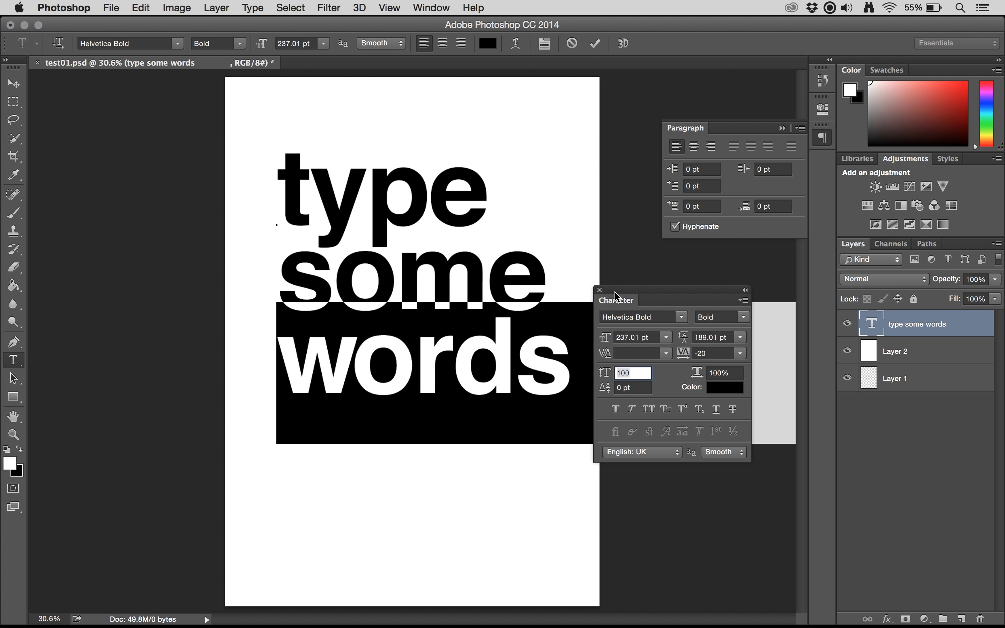
Step: Dock the Character settings beneath the Paragraph ones, and try expanding and collapsing each of them
left_click_drag(616, 297, 827, 178)
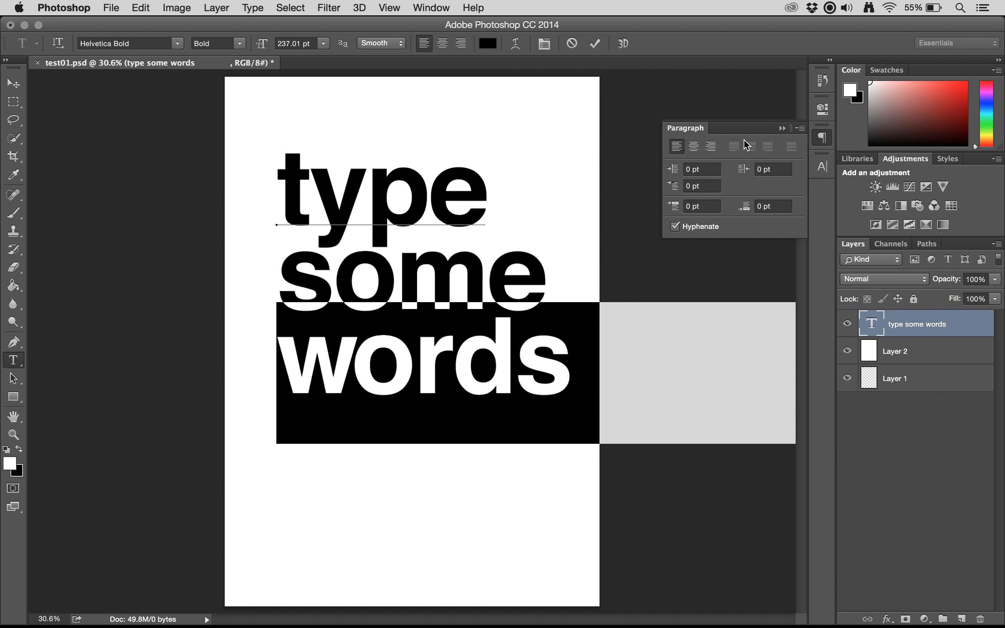
left_click_drag(691, 128, 828, 136)
left_click(823, 139)
left_click(823, 167)
left_click(823, 167)
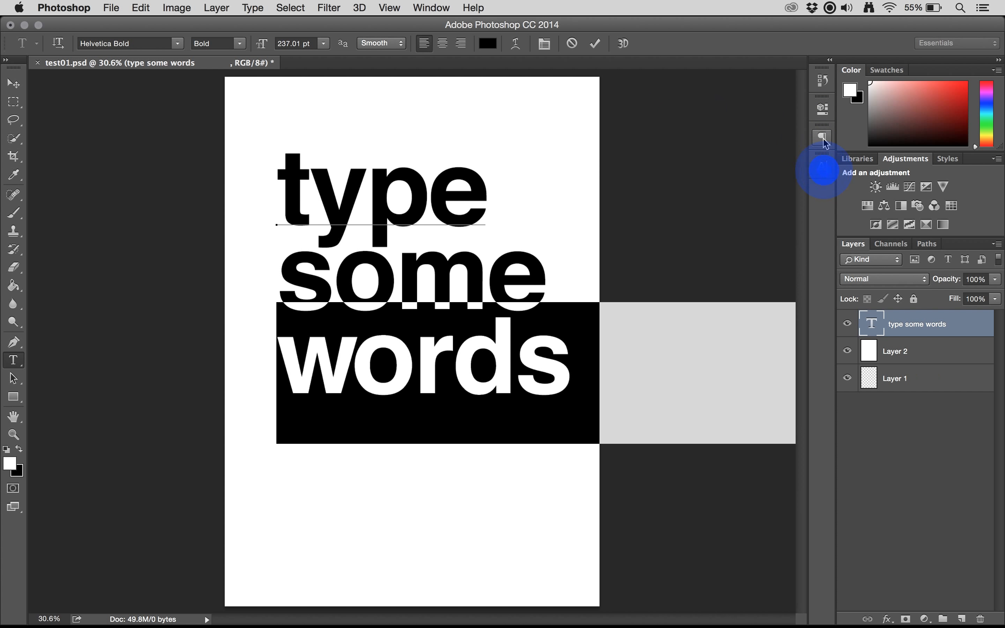
left_click(822, 137)
left_click(822, 137)
Step: Detach the Character settings from the dock and hide both the Character and Paragraph settings
left_click_drag(823, 160, 647, 163)
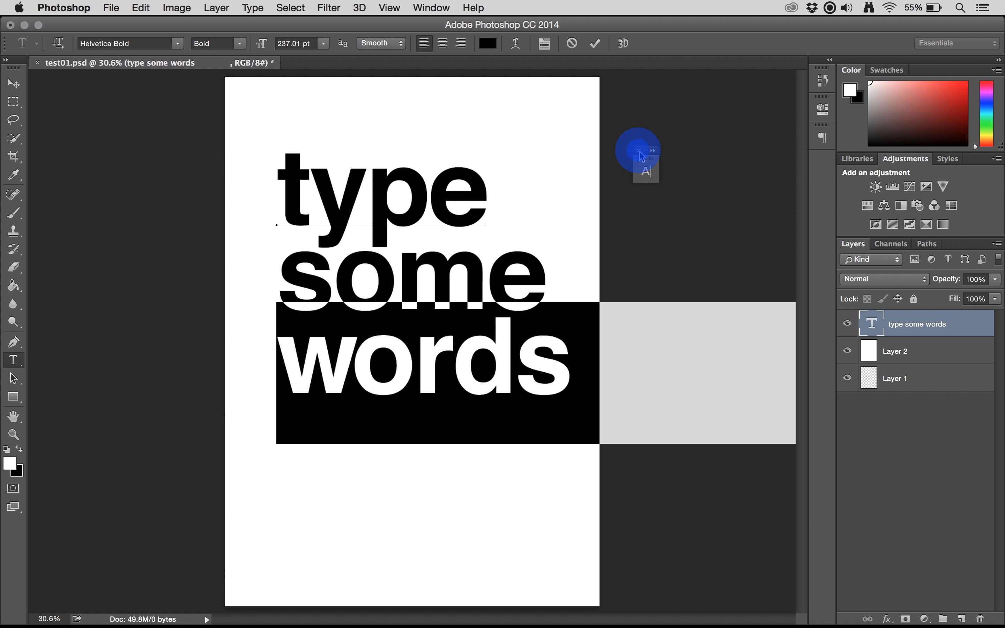
left_click(544, 44)
left_click(544, 44)
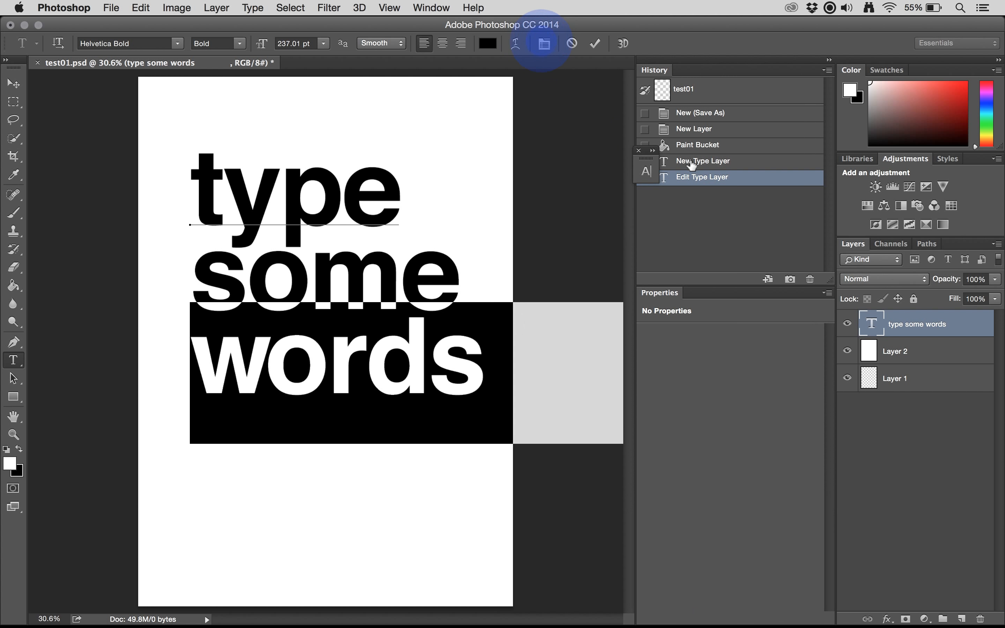
left_click(638, 150)
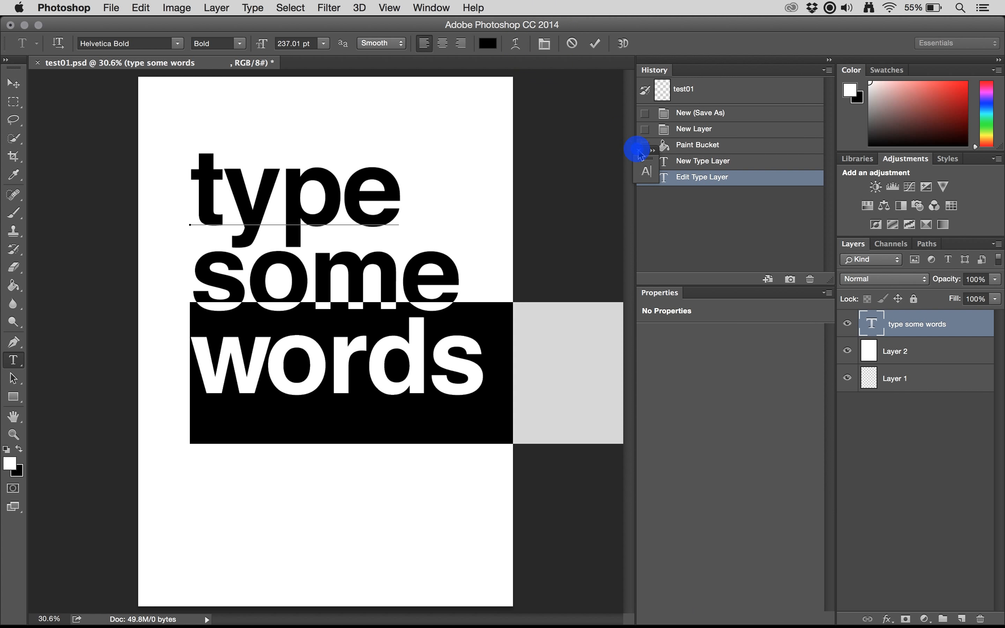
left_click(829, 59)
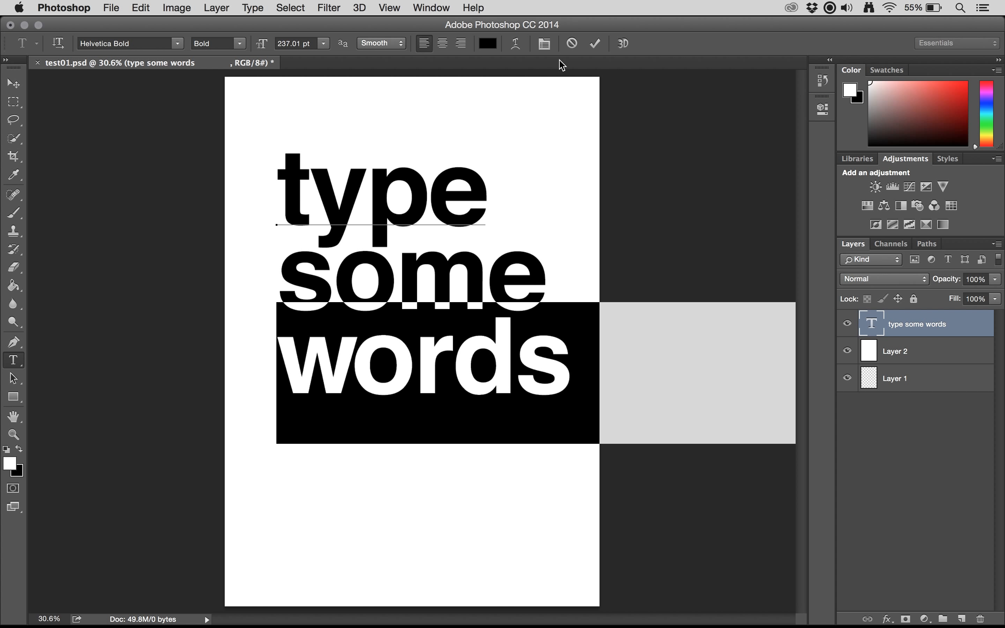
Step: Redisplay the Character and Paragraph settings and dock Character beneath Paragraph in the collapsed dock
left_click(545, 43)
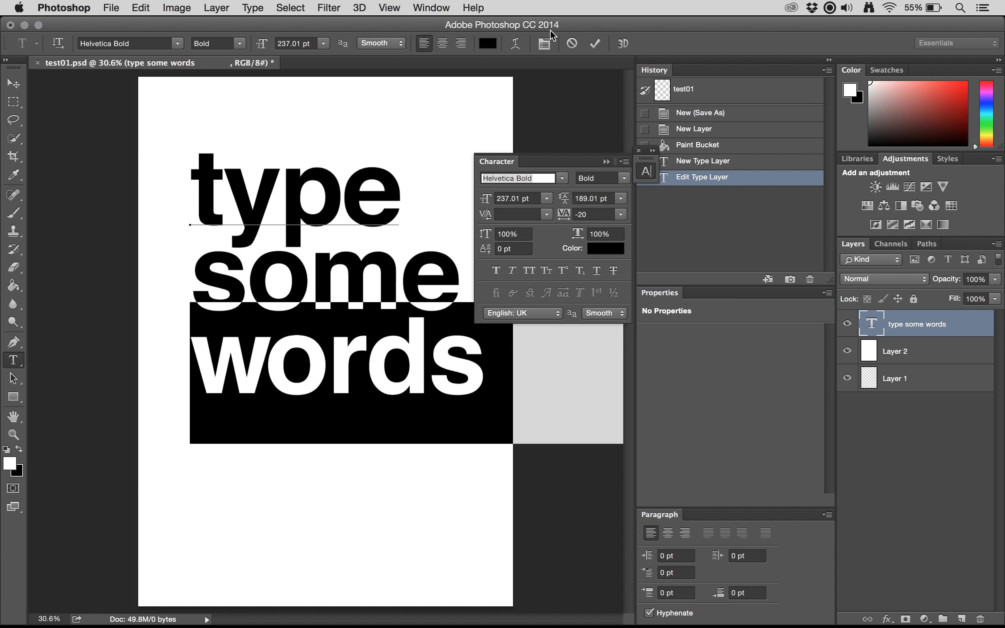
left_click(829, 59)
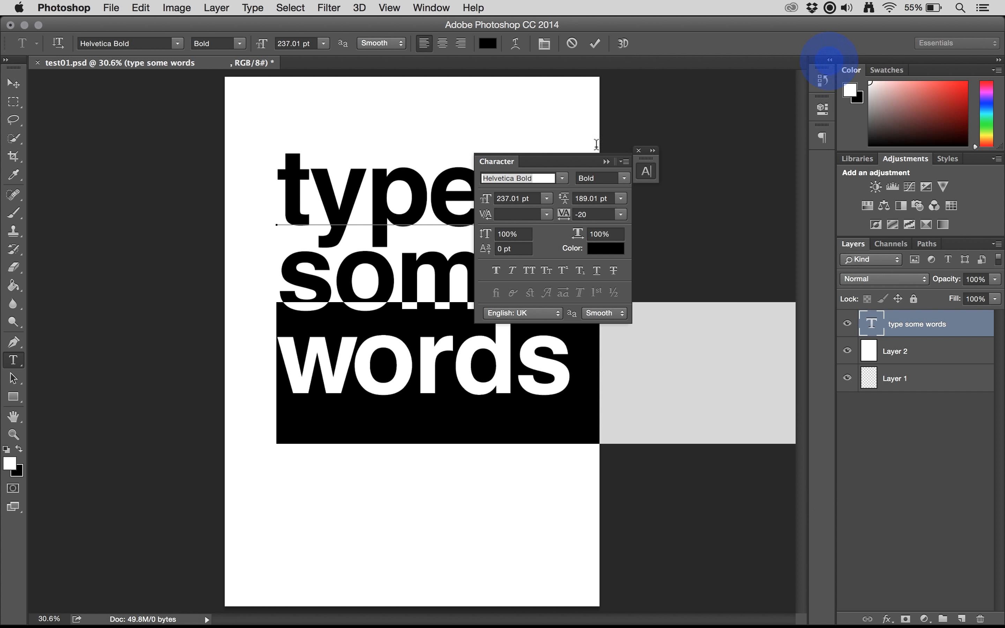
left_click_drag(498, 160, 827, 168)
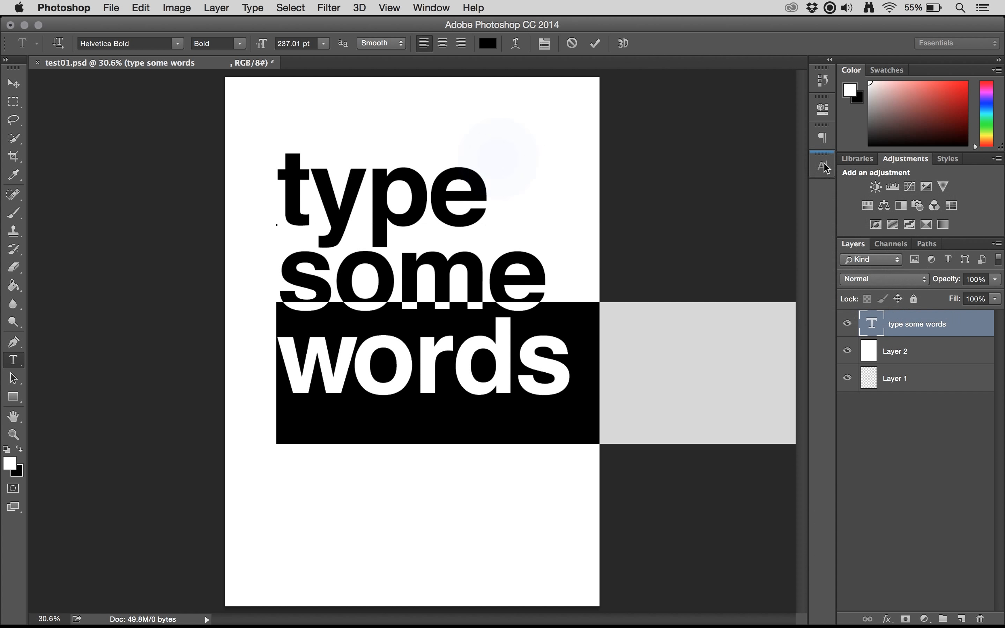
Step: Delete the trailing spaces after "words" and retype the word's final "s"
double_click(580, 350)
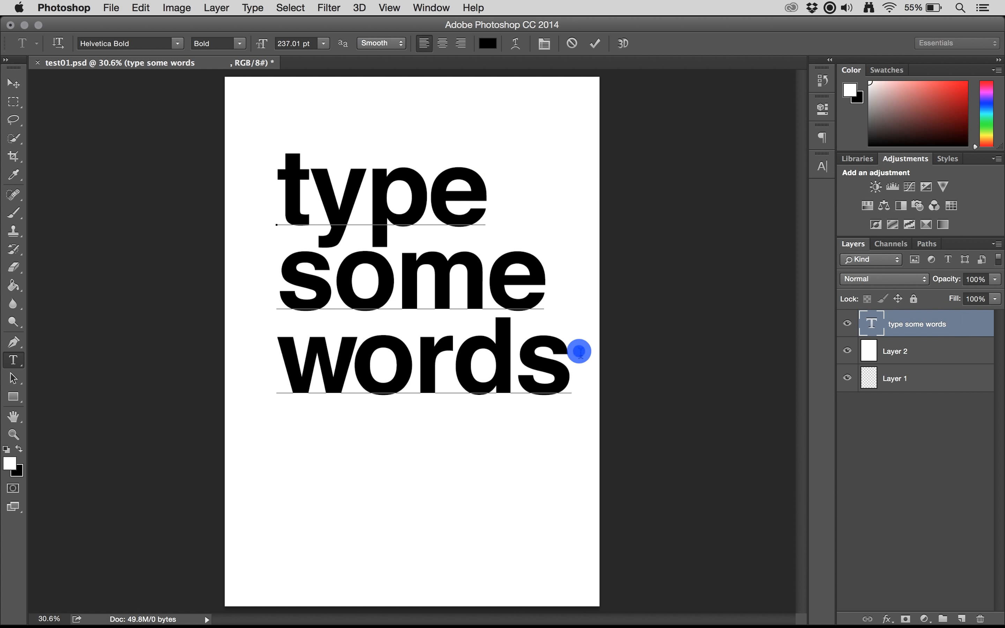
left_click(575, 368)
double_click(575, 368)
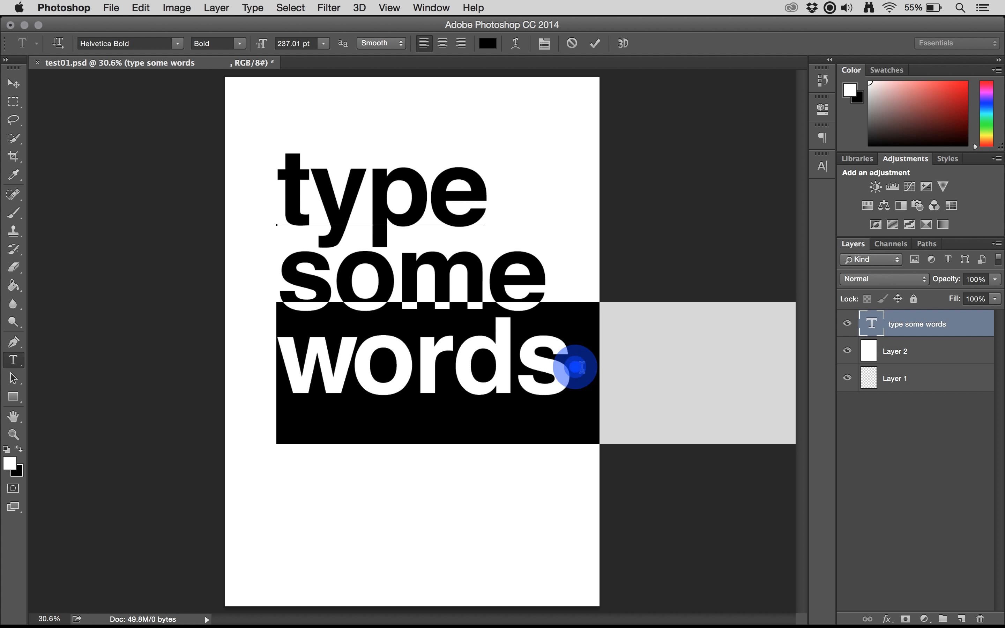
left_click(702, 355)
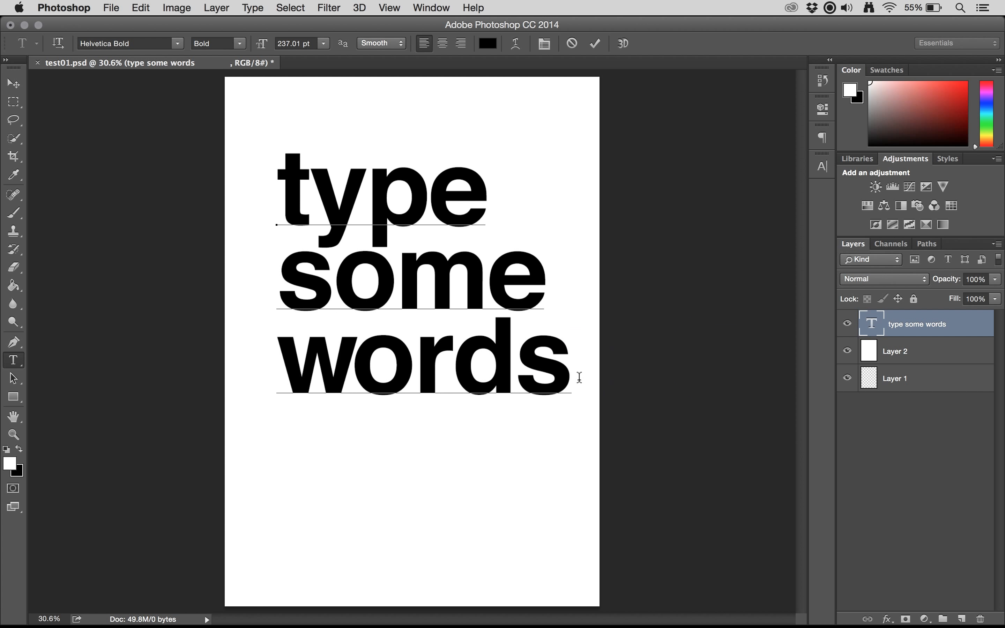
key("BackSpace")
key("BackSpace")
key("BackSpace")
key("BackSpace")
key("BackSpace")
key("BackSpace")
key("BackSpace")
key("BackSpace")
key("BackSpace")
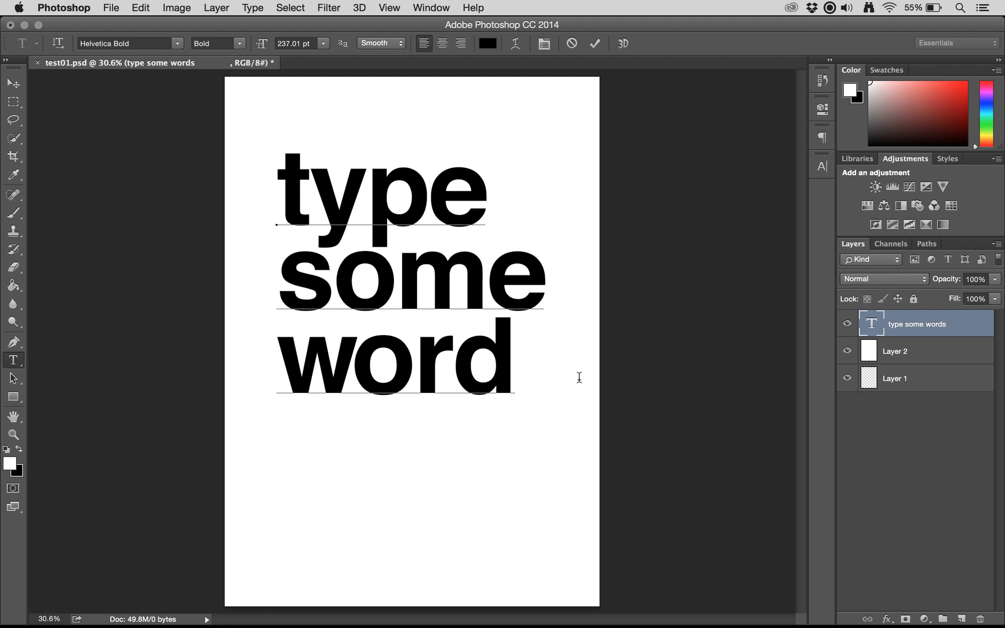
type("s")
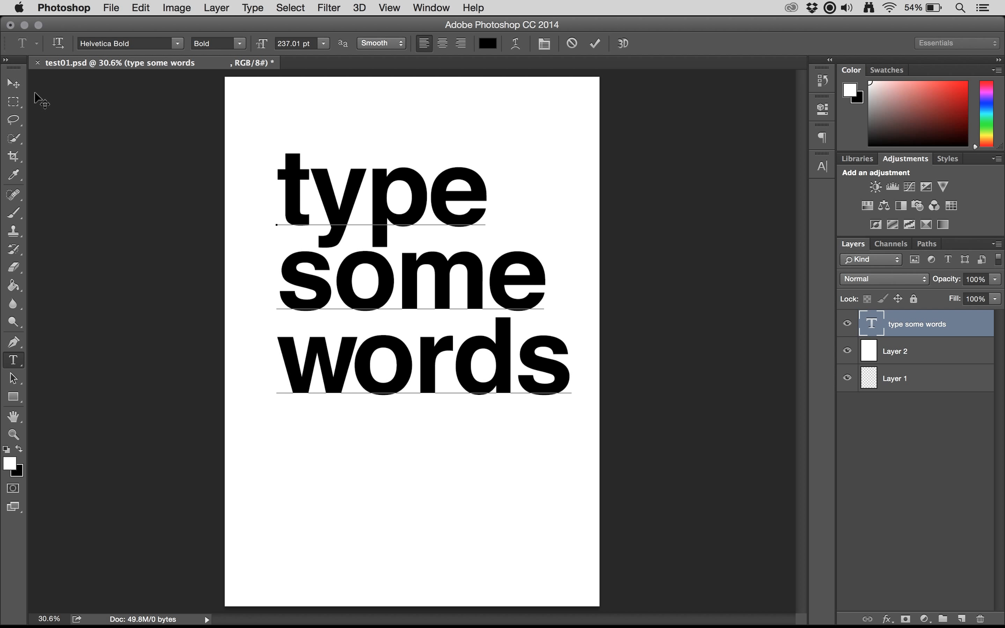
Step: Commit the text edit and move the three-line text block down to the lower middle of the page
left_click(13, 83)
left_click_drag(381, 269, 363, 368)
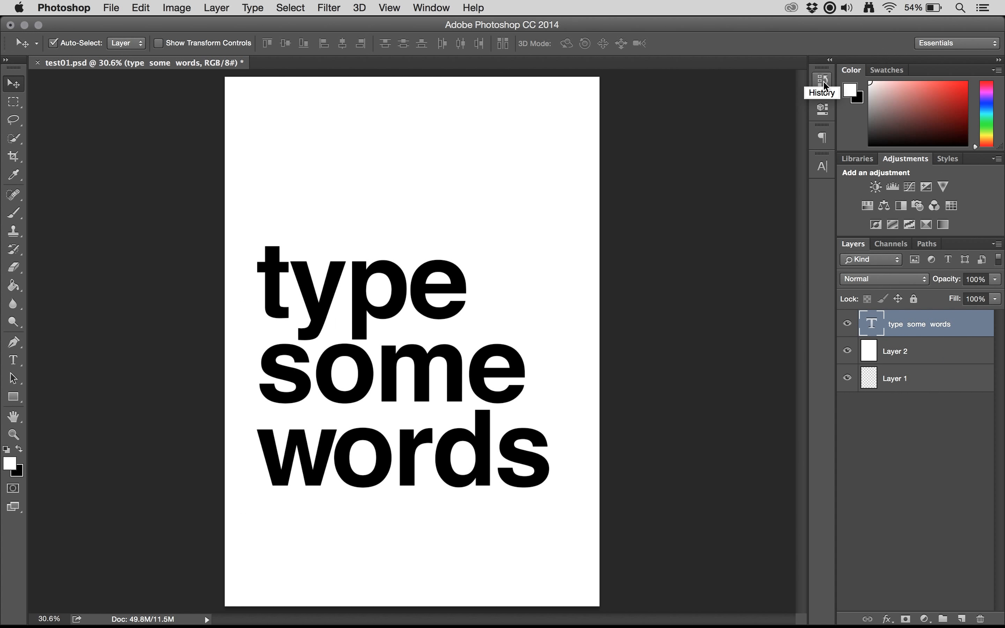
Step: Display the document's History and enlarge it so that all recorded states fit
left_click(825, 86)
left_click(820, 84)
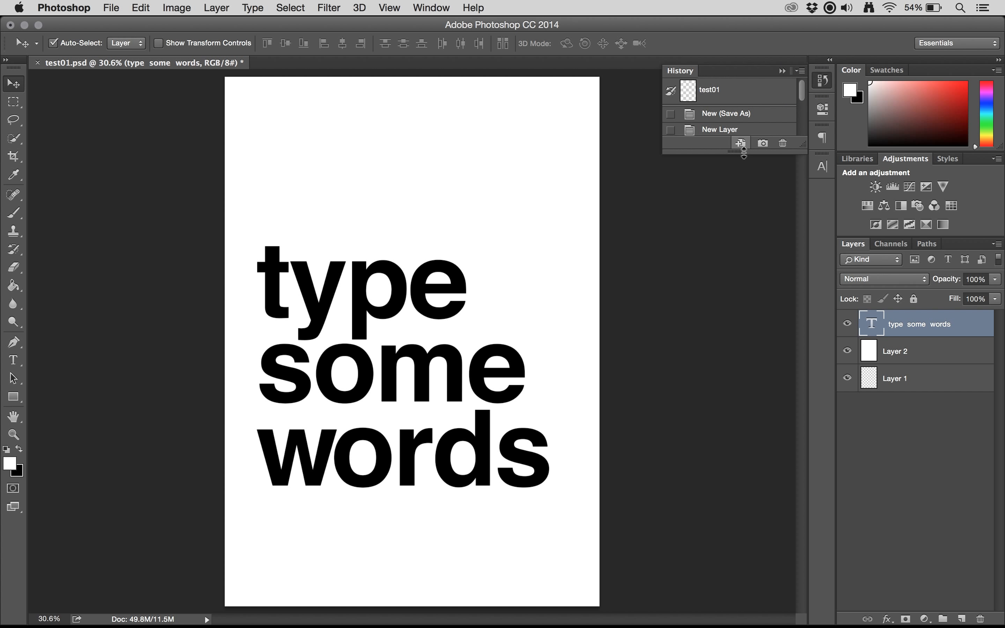
left_click_drag(744, 151, 756, 398)
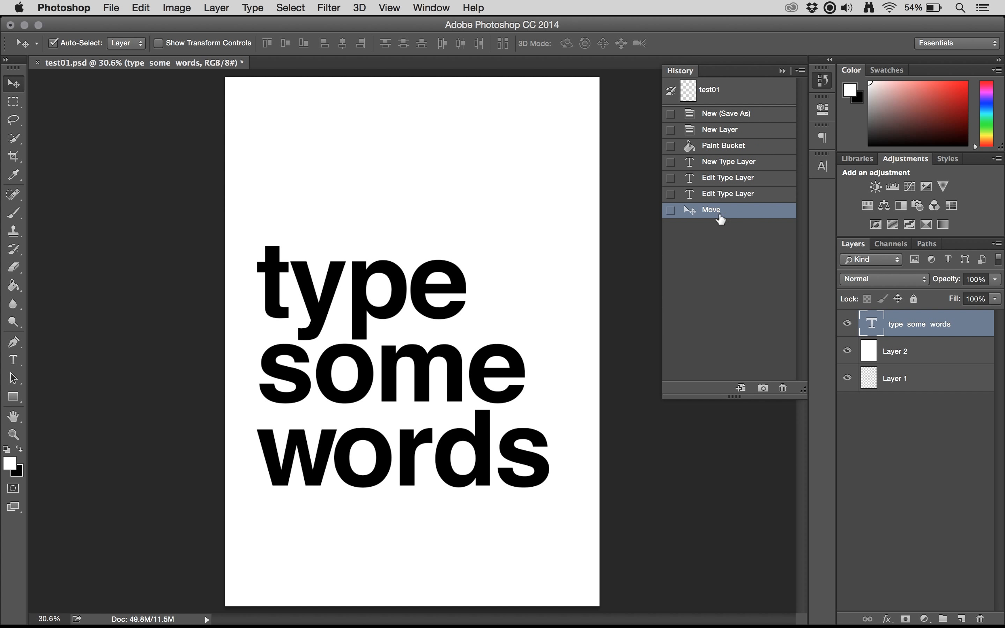
Step: Step back through the history states one after another to the original test01 snapshot
left_click(723, 194)
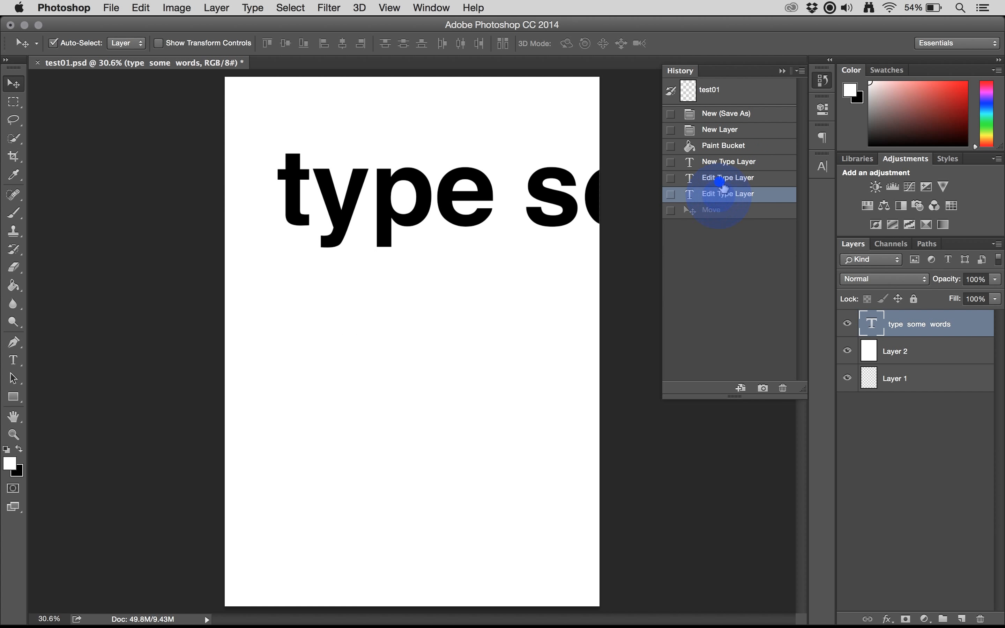
left_click(725, 162)
left_click(724, 145)
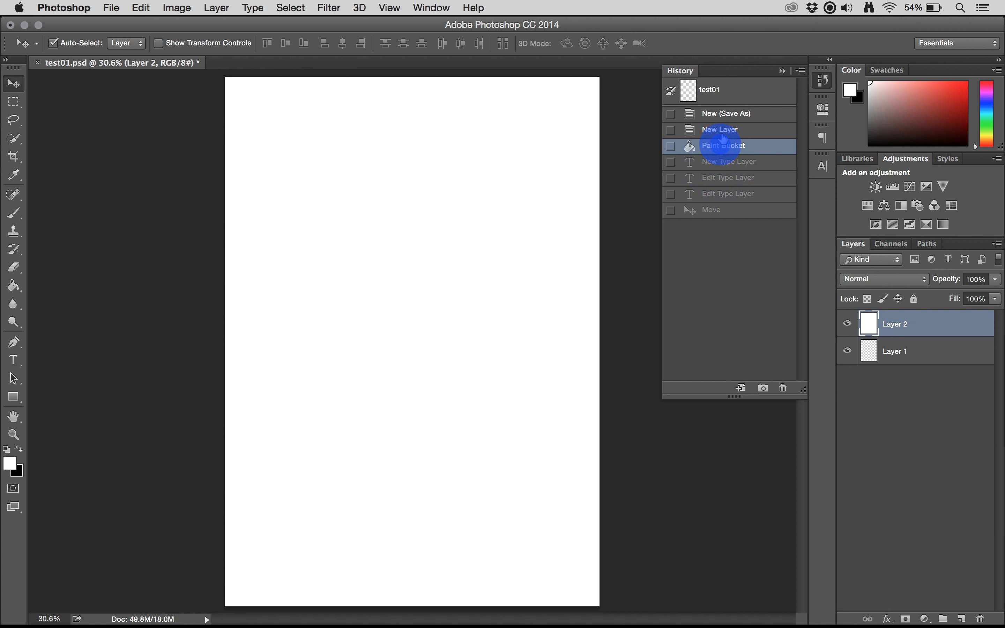
left_click(721, 130)
left_click(714, 112)
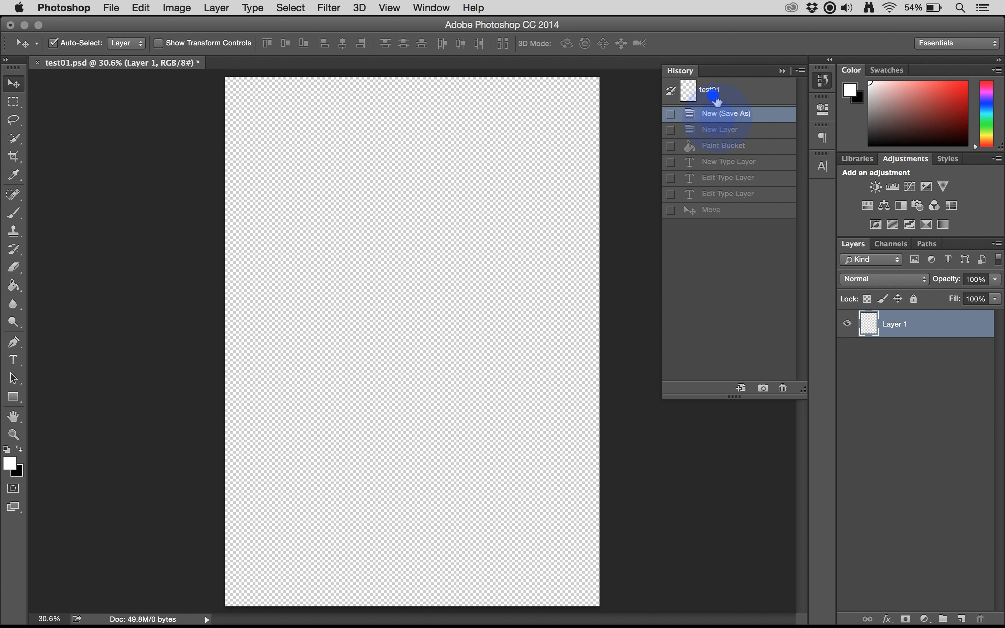
left_click(715, 97)
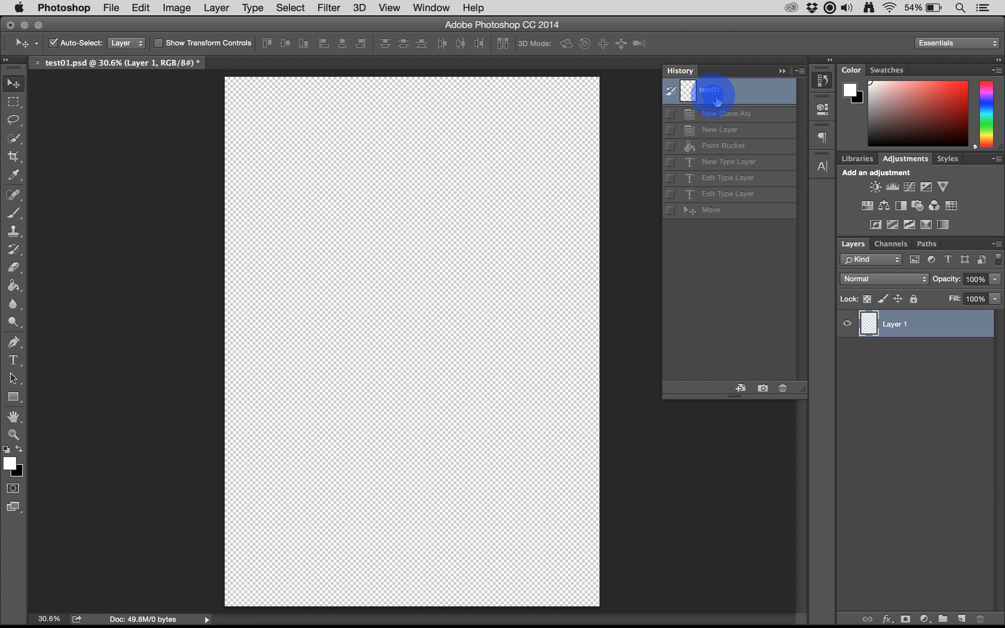
Step: Try the Move and earlier type states in the history, and restore the second Edit Type Layer state
left_click(714, 209)
left_click(711, 178)
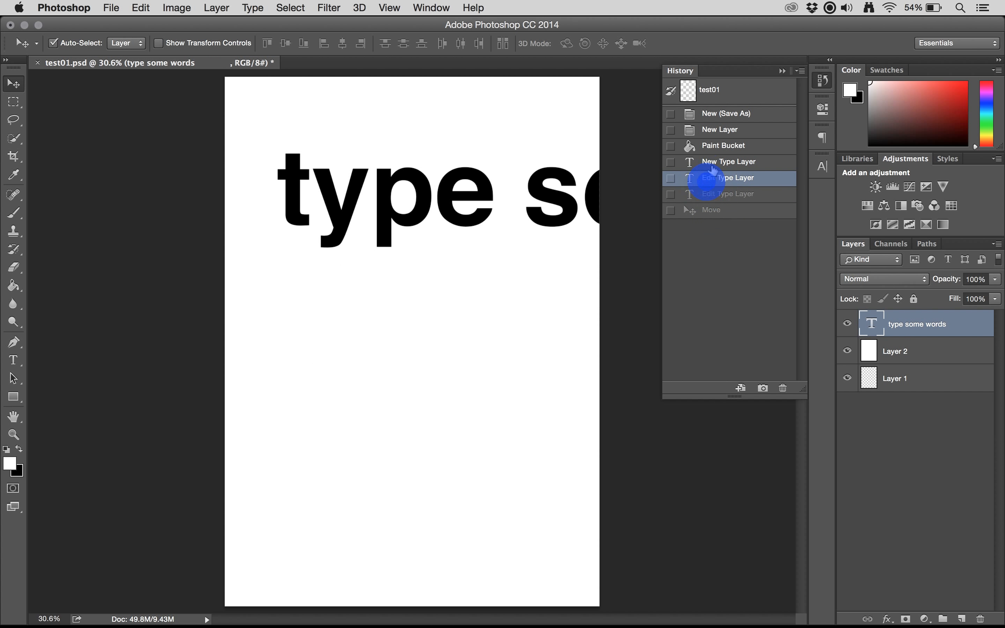
left_click(711, 162)
left_click(711, 193)
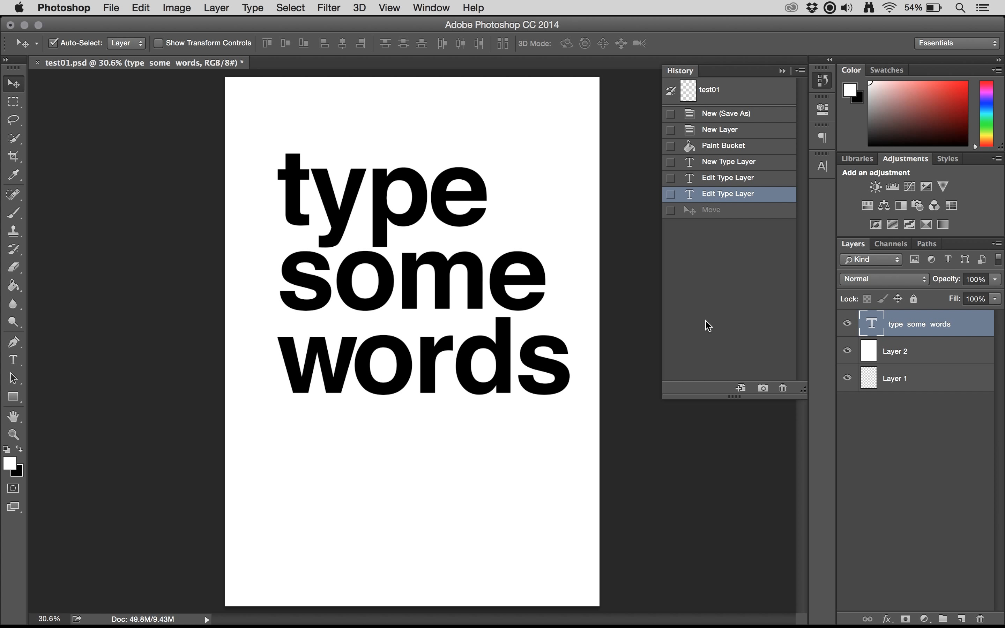
Step: Set History States to 75 in the Performance preferences, and collapse the document's History
left_click(50, 11)
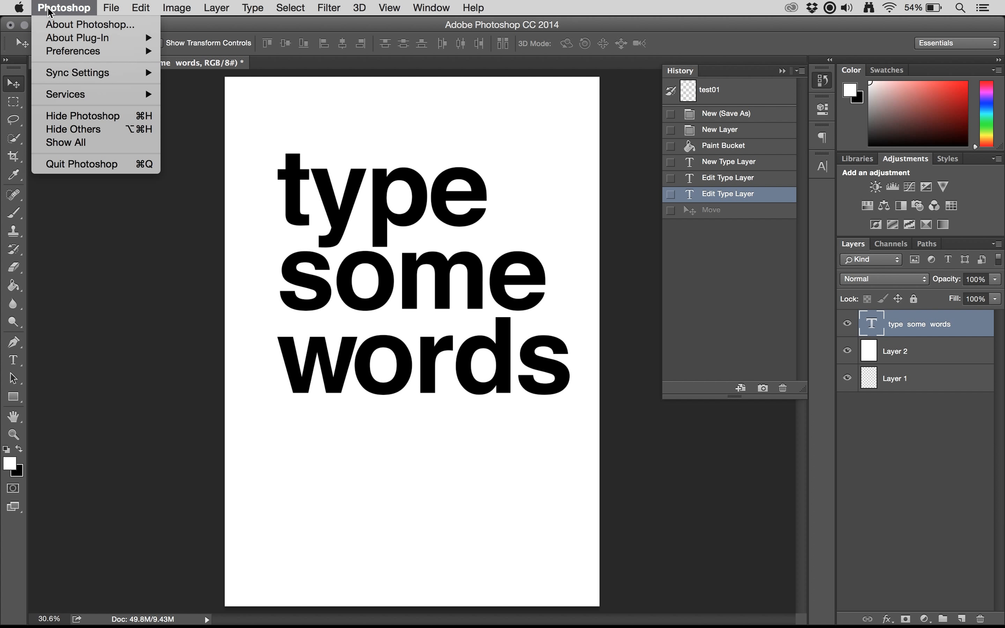
mouse_move(96, 50)
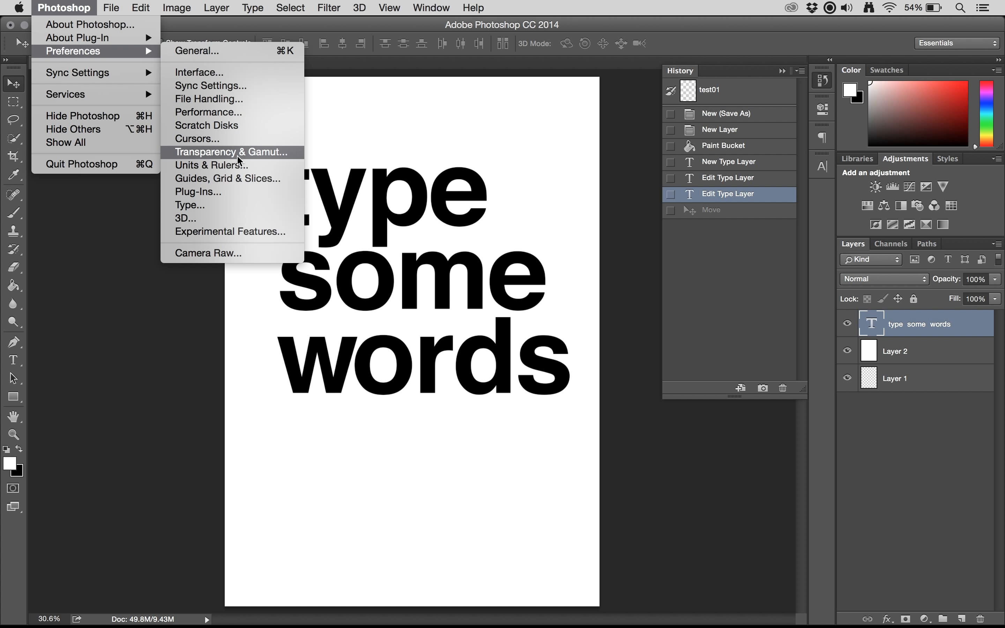
left_click(237, 112)
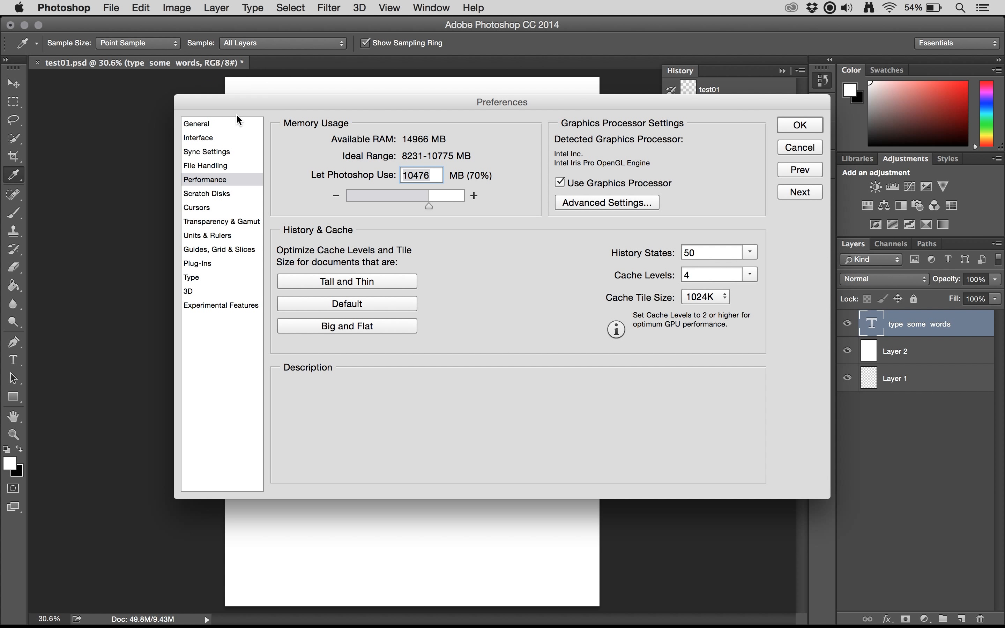
left_click_drag(450, 102, 405, 98)
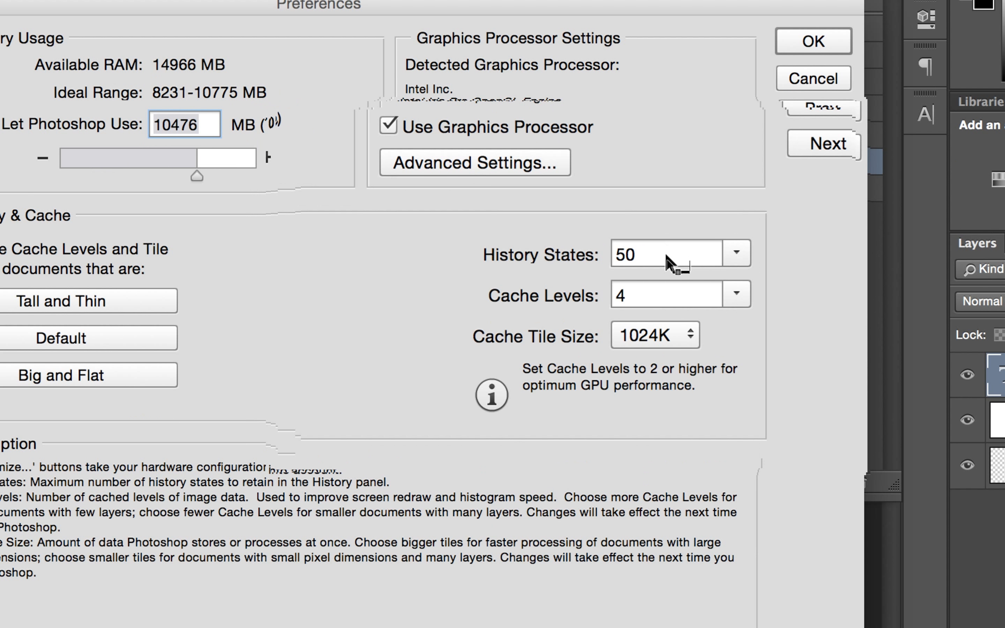
left_click(736, 251)
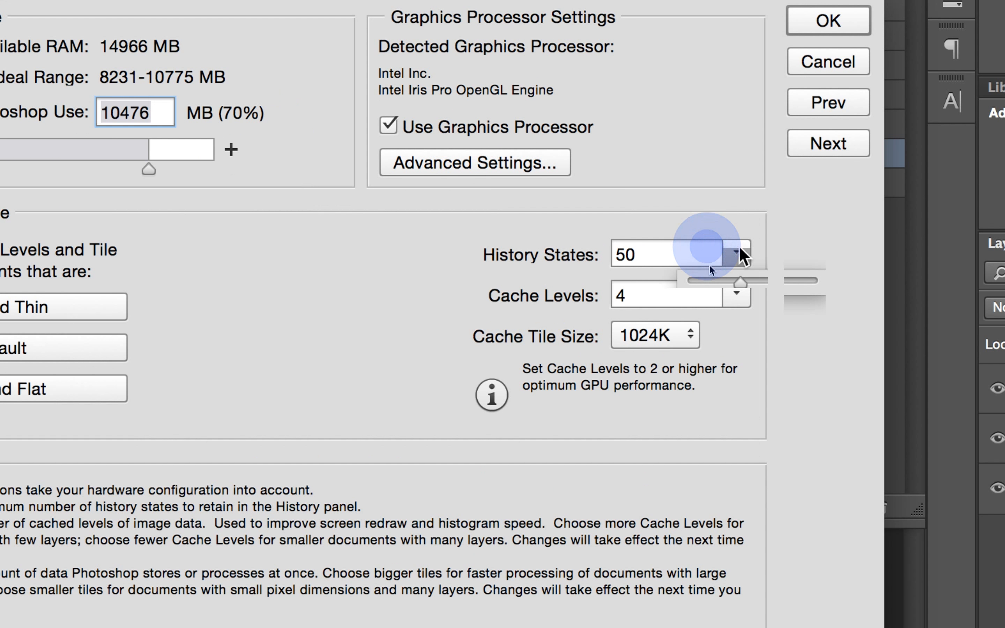
mouse_move(741, 281)
left_mouse_down()
mouse_move(823, 287)
mouse_move(743, 291)
mouse_move(753, 292)
left_mouse_up()
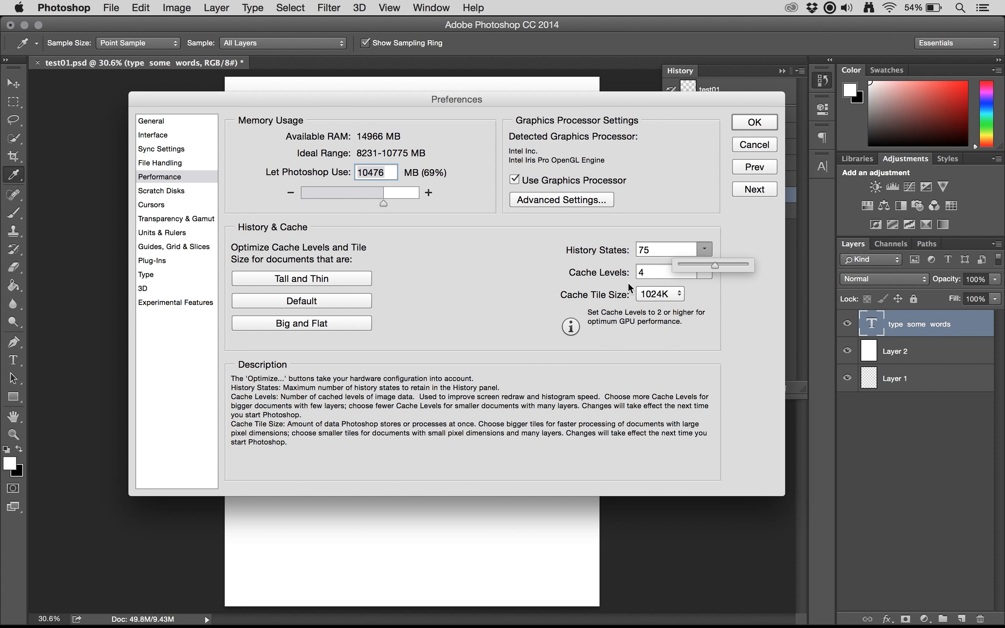
left_click(758, 124)
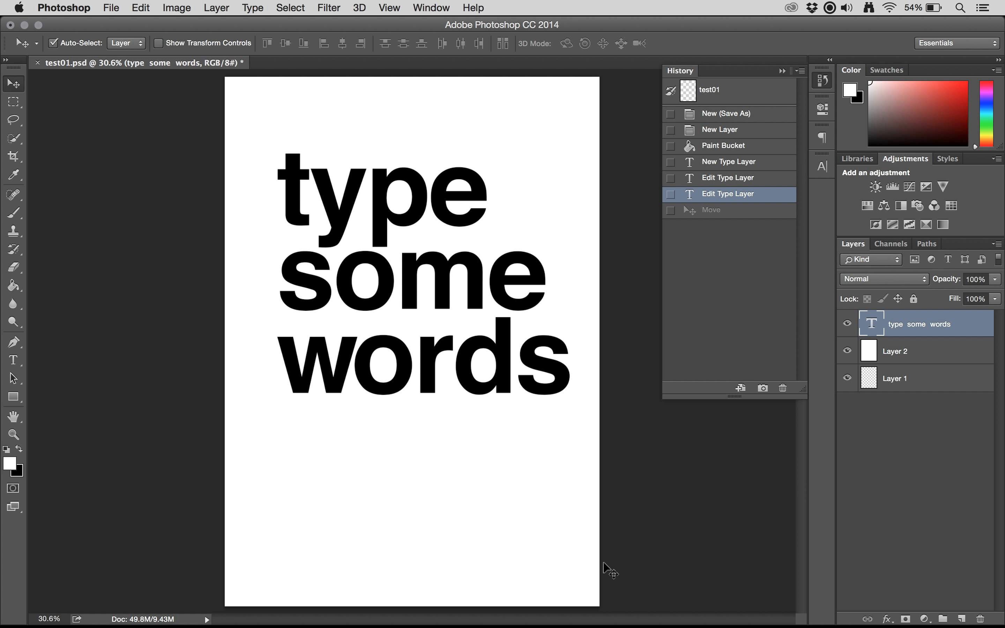
left_click(826, 80)
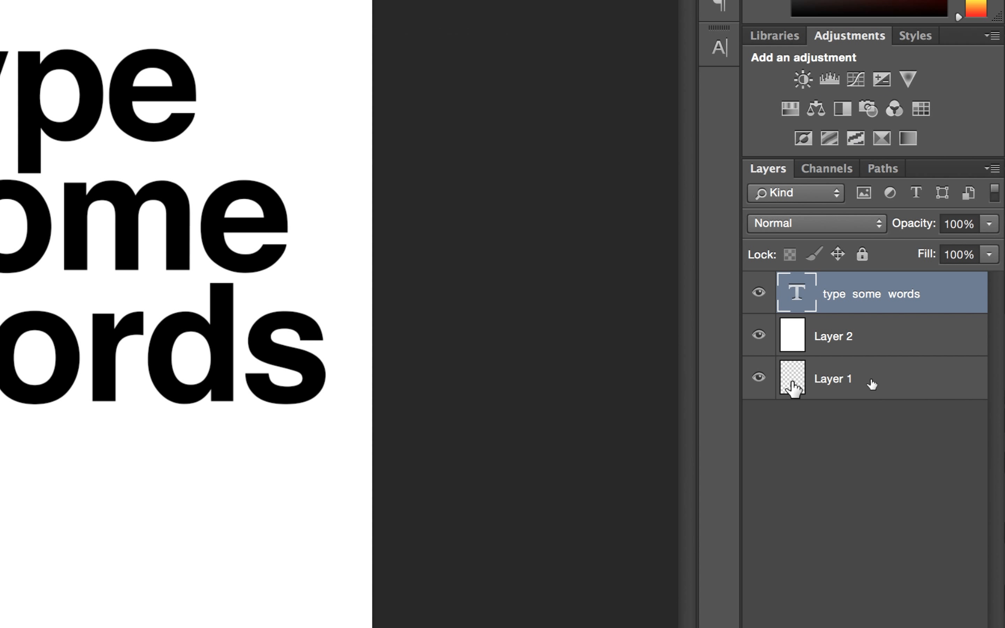
Step: Rename the white-filled layer beneath the text as "white bg"
left_click(897, 353)
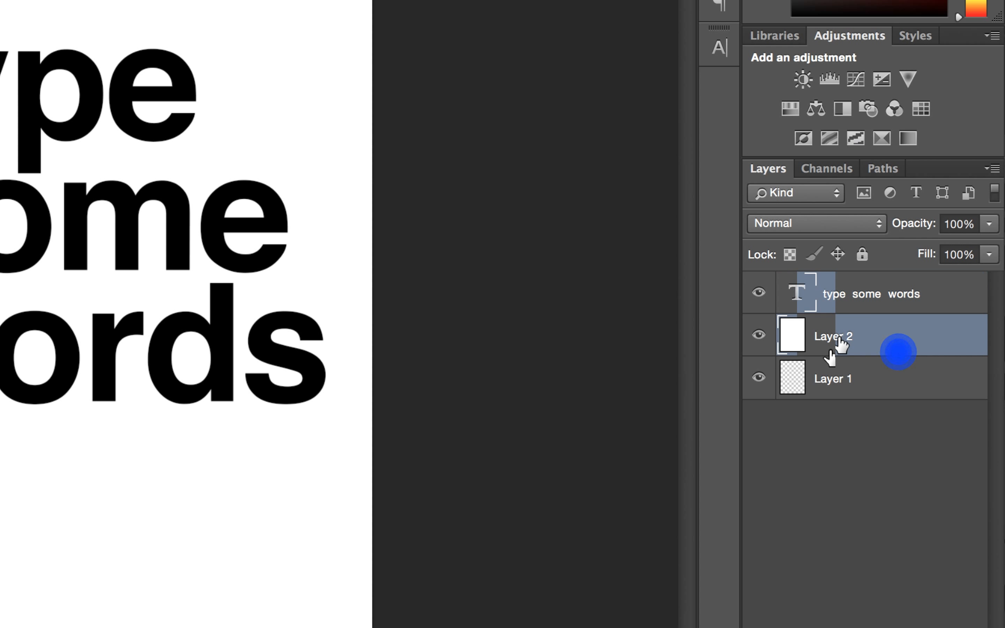
double_click(898, 352)
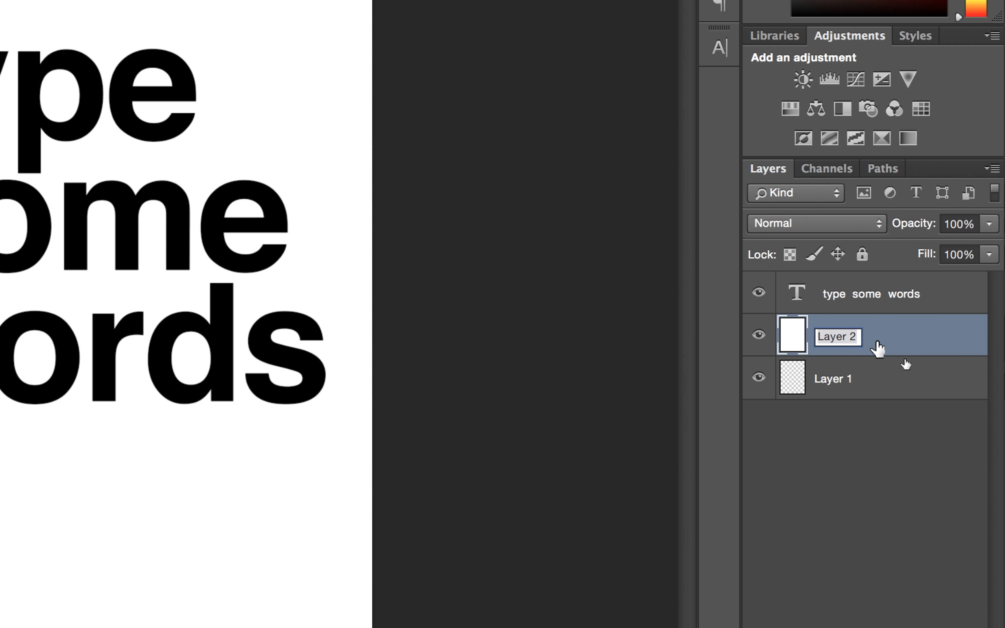
type("white")
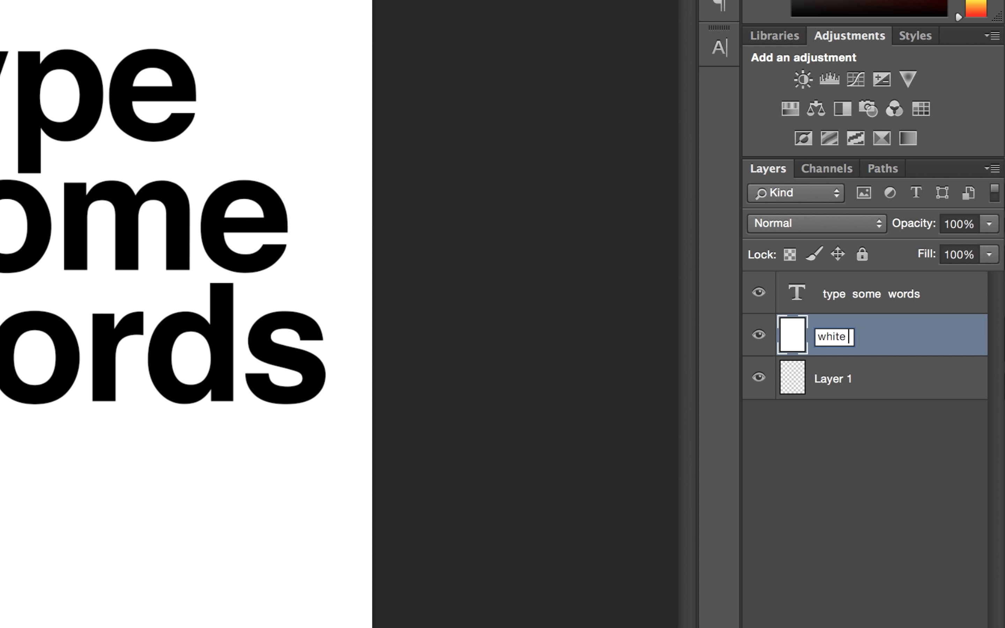
type(" bg")
key("Return")
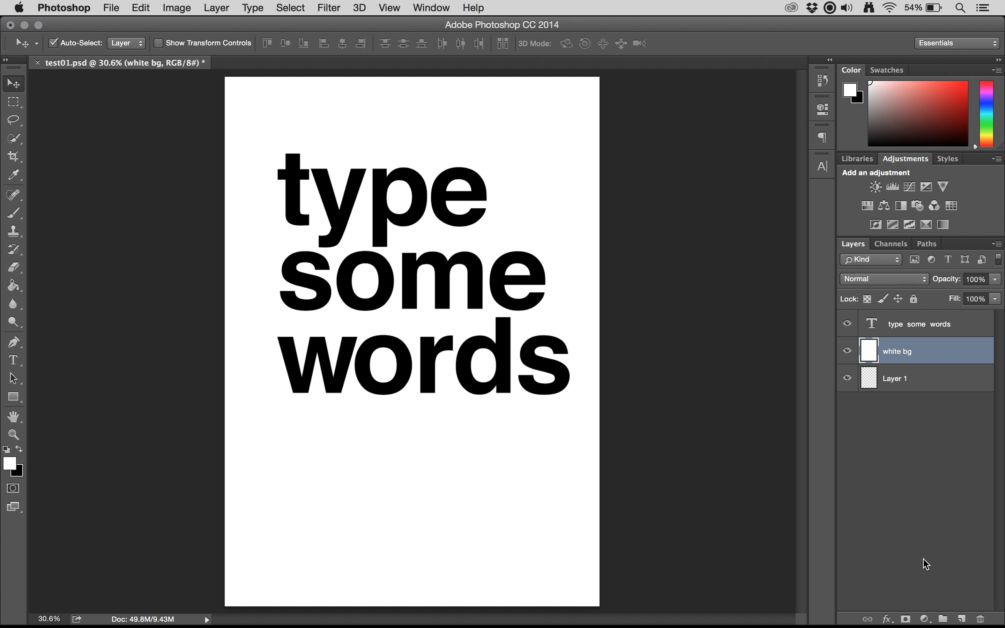
Step: Add an empty layer above white bg and set the foreground color to red, ff0000
left_click(963, 619)
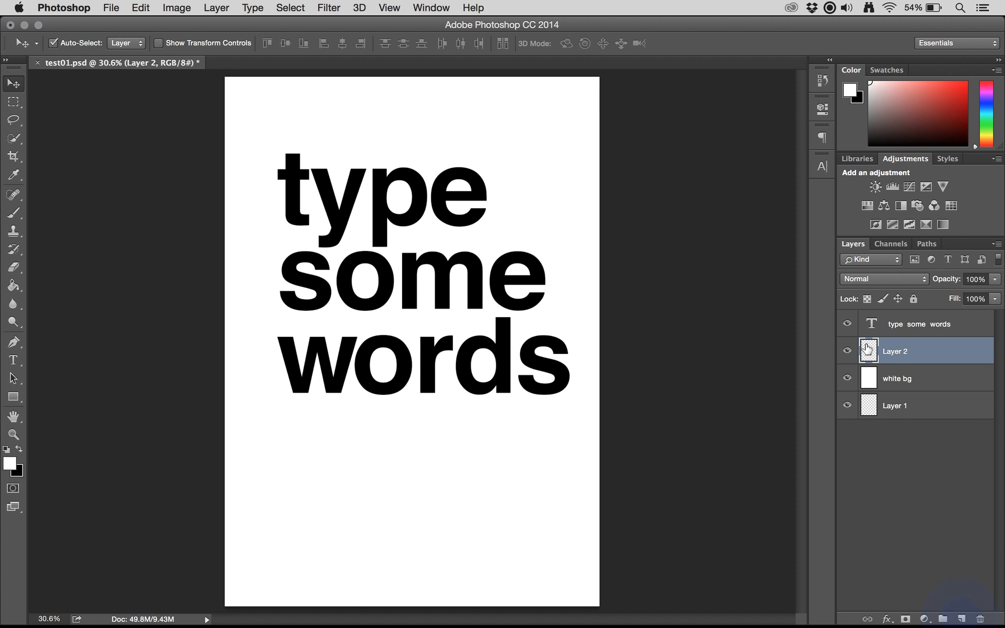
left_click_drag(870, 349, 898, 341)
left_click(13, 465)
left_click(466, 168)
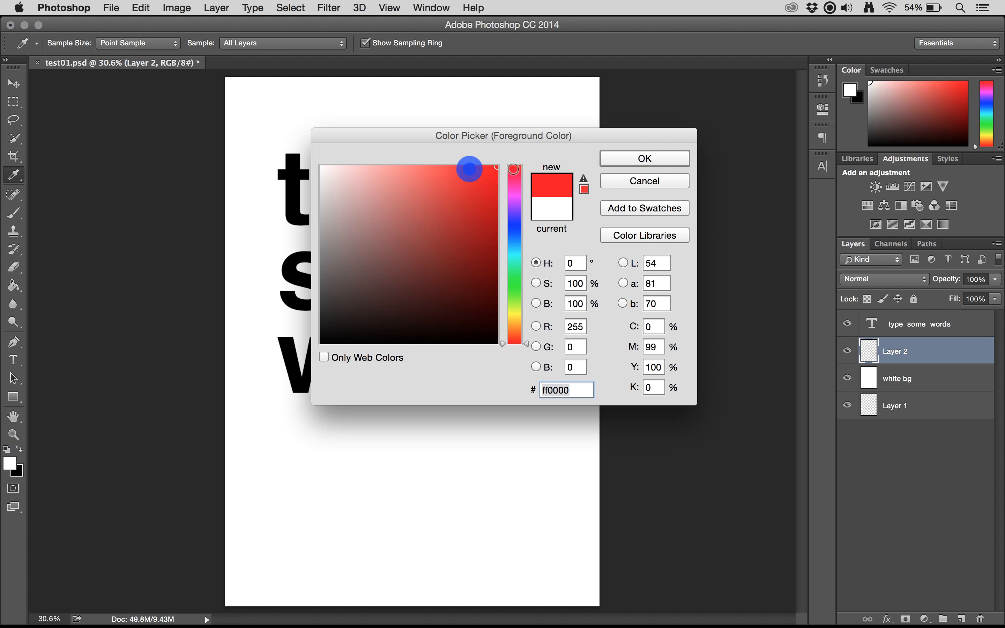
left_click(669, 157)
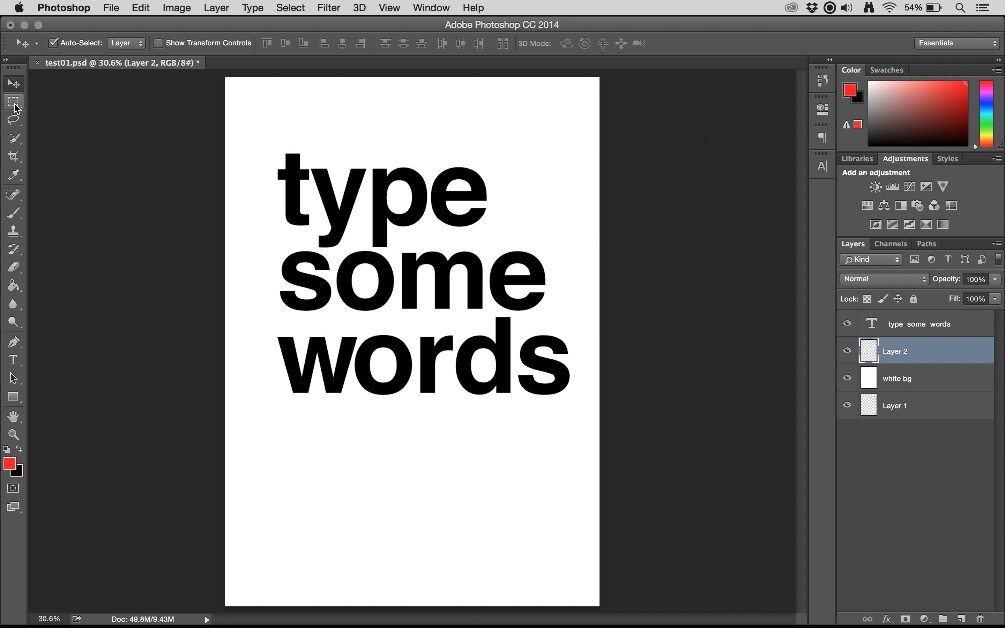
Step: Make a circular selection below the word "words" with the Elliptical Marquee and fill it with the foreground color
left_click_drag(16, 109, 72, 120)
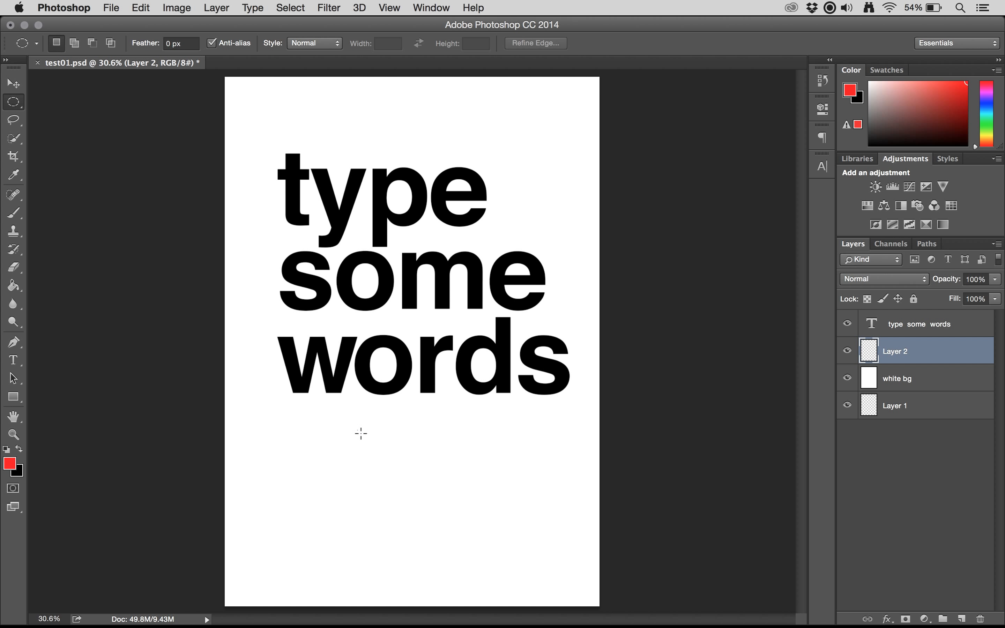
left_click_drag(360, 433, 497, 548)
right_click(418, 489)
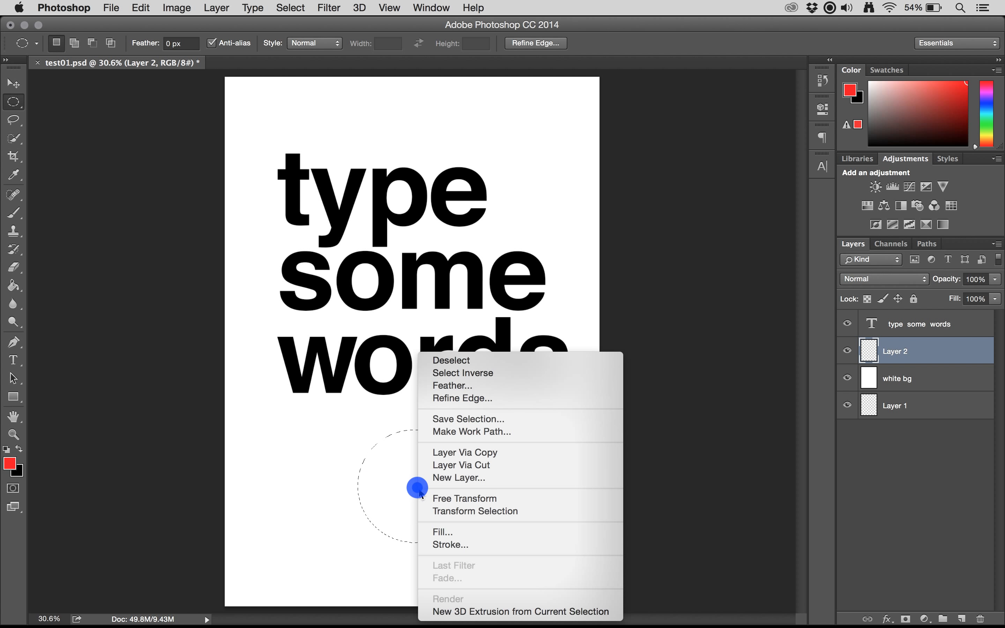
left_click(458, 533)
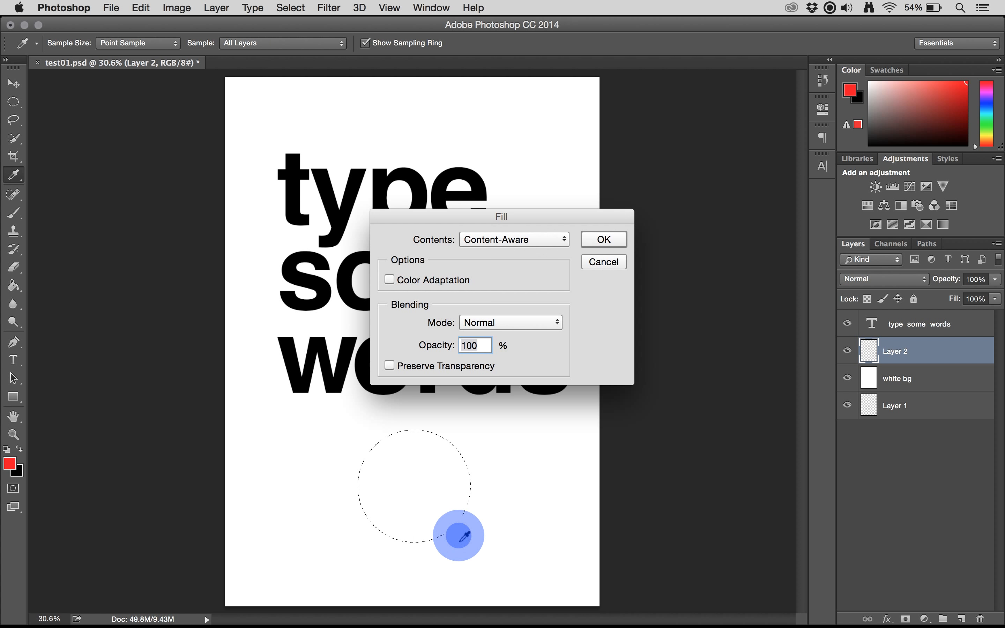
left_click(499, 240)
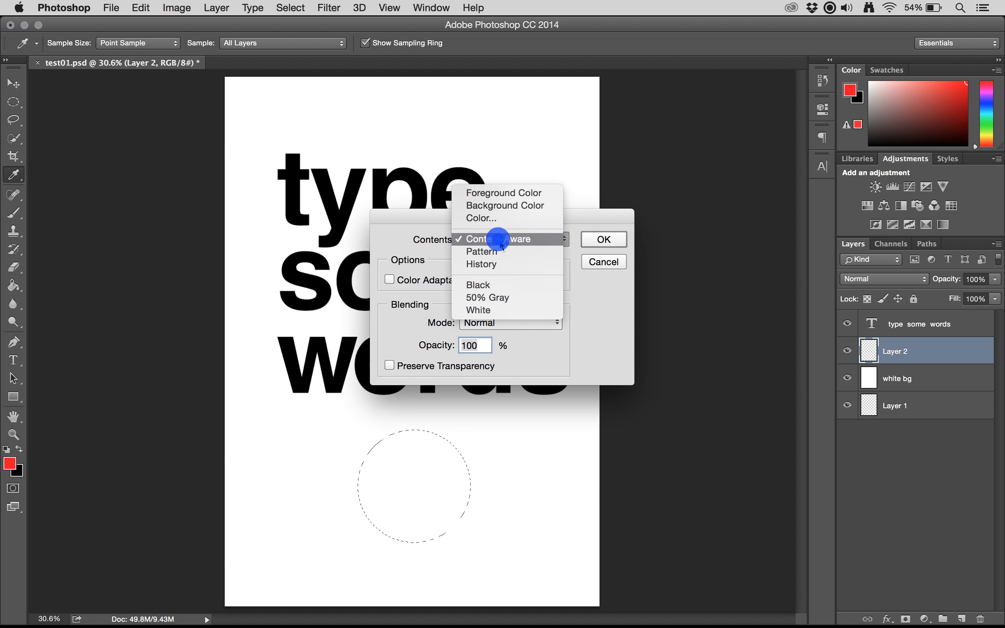
key("Down")
key("Down")
key("Down")
key("Down")
key("Down")
left_click(522, 195)
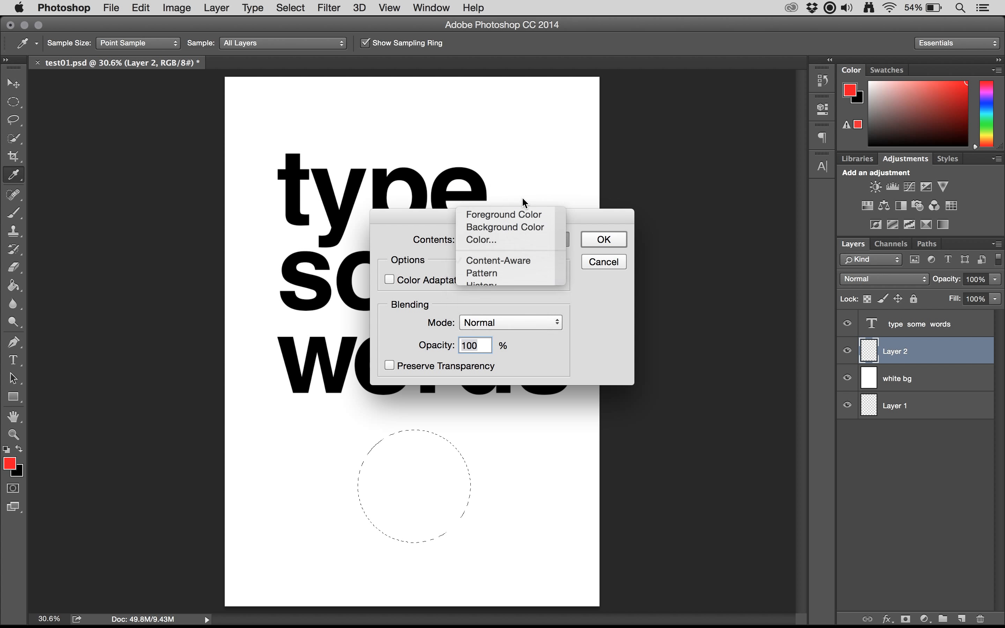
left_click(598, 240)
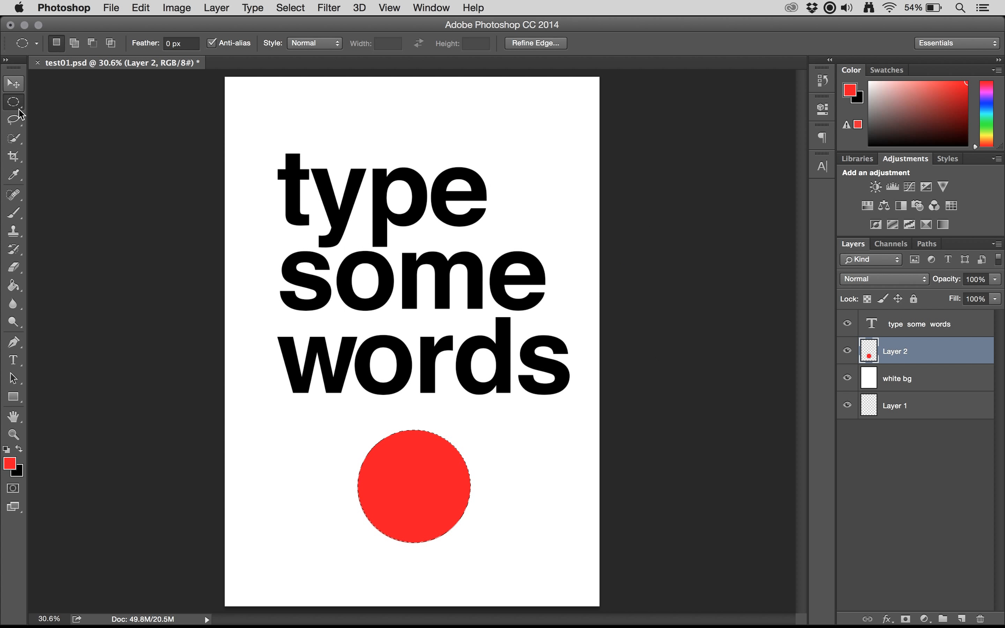
Step: Deselect and move the red circle behind the end of the word "type", and rename its layer as "red dot"
left_click(339, 463)
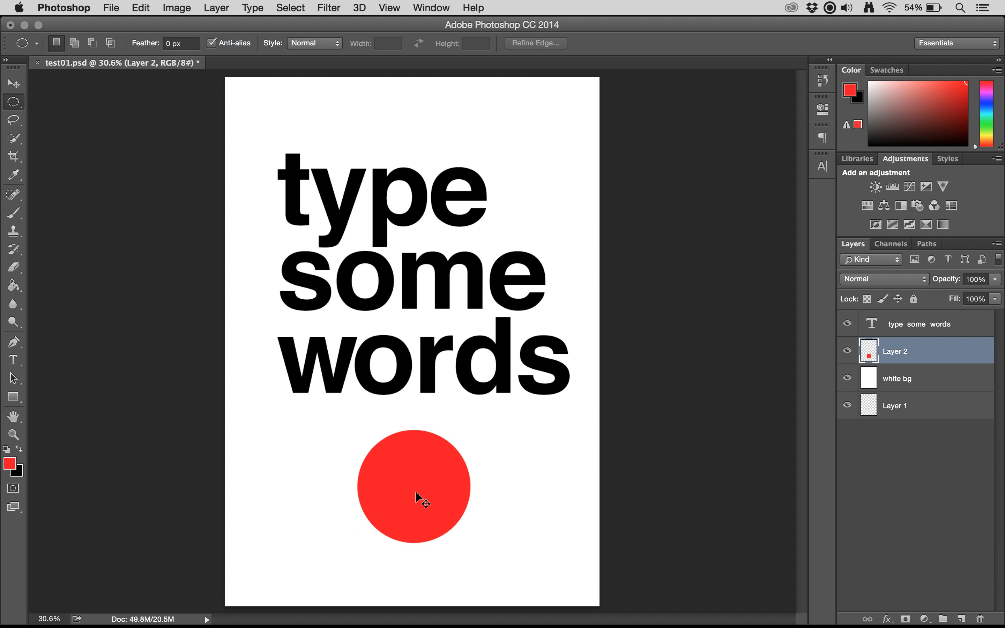
left_click_drag(400, 496, 449, 212)
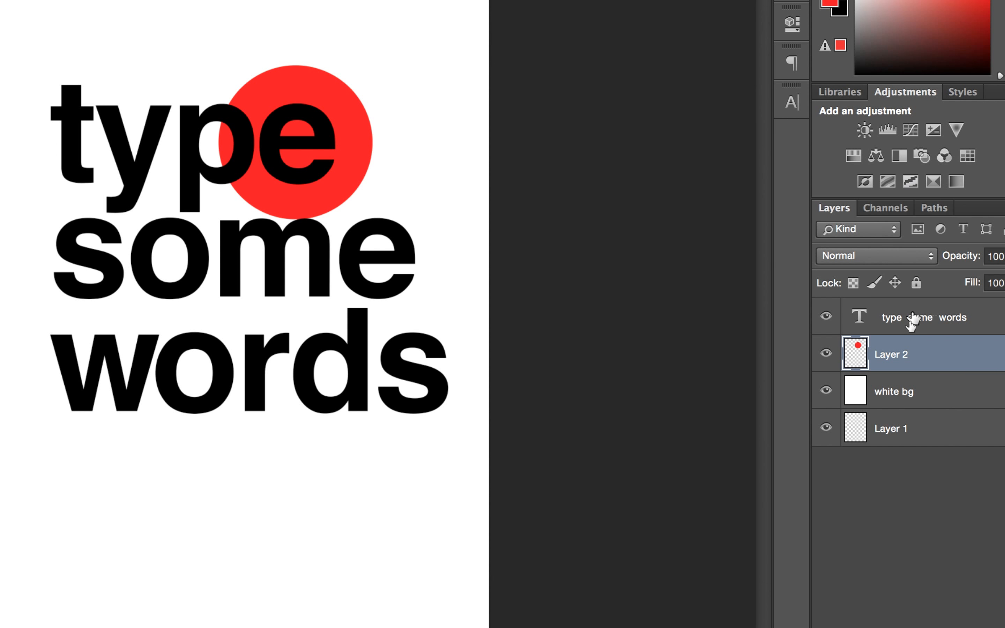
double_click(882, 355)
type("red dot")
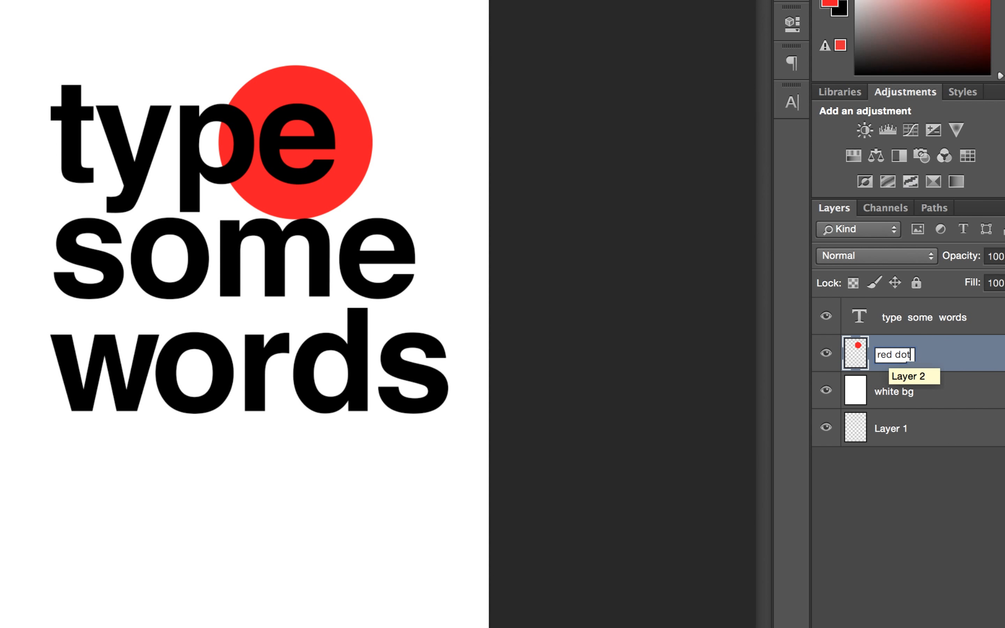
key("Return")
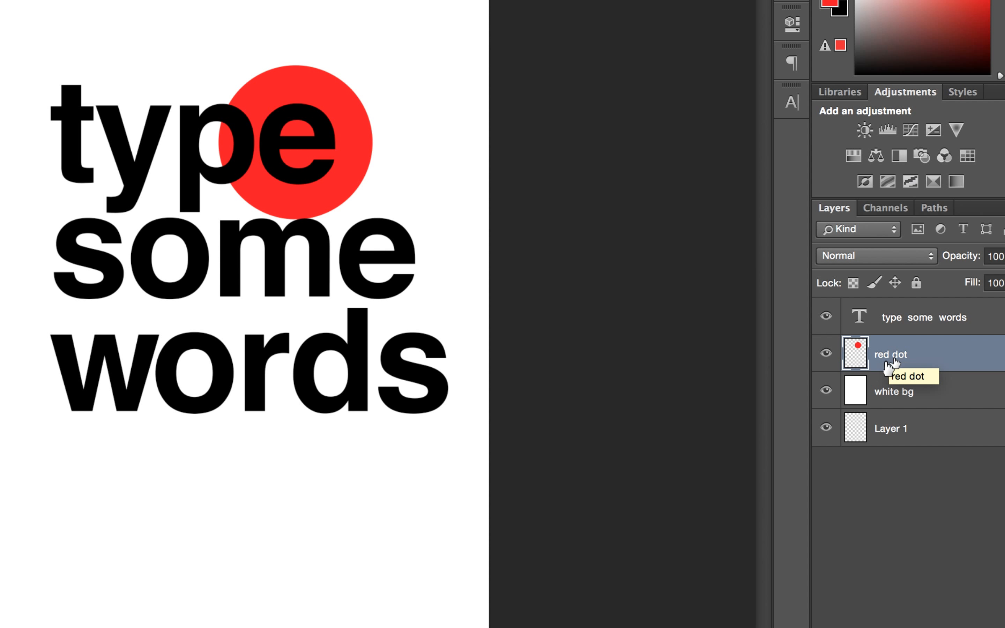
Step: Bring the red dot layer above the text layer, and delete the red dot layer
left_click_drag(893, 360, 900, 311)
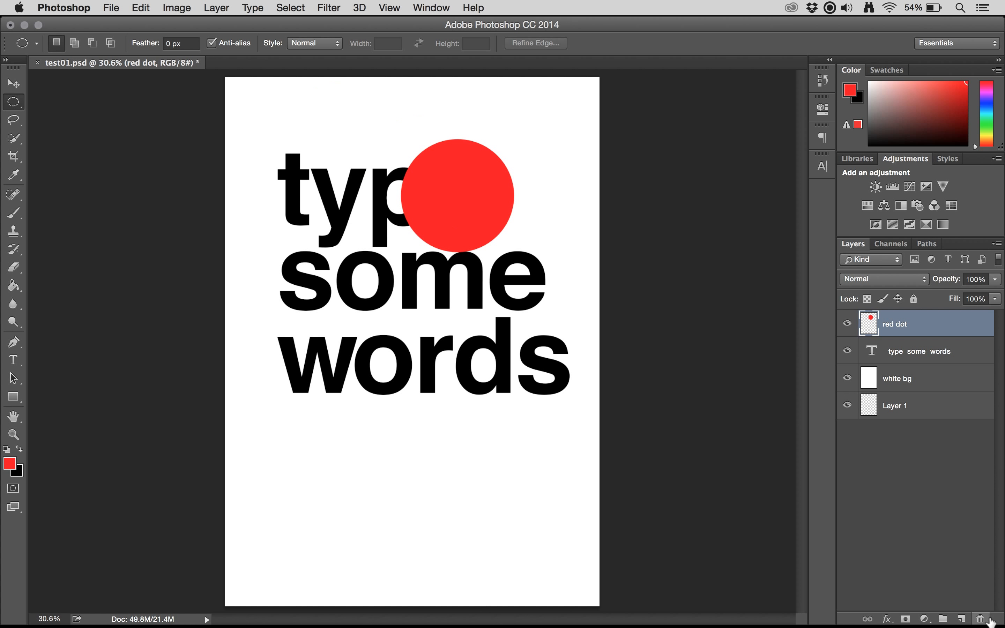
left_click(987, 622)
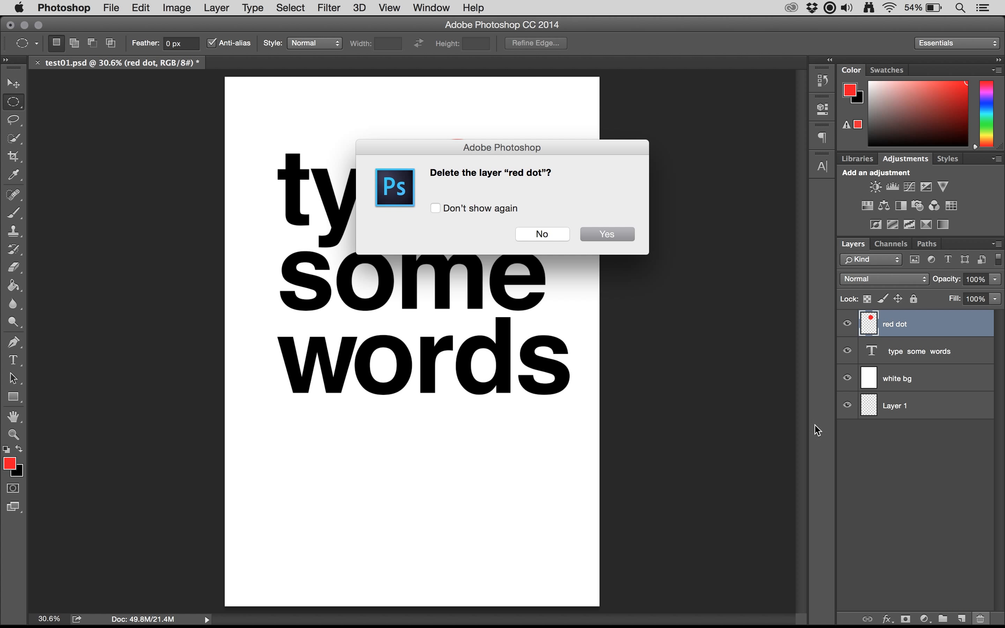
left_click(603, 231)
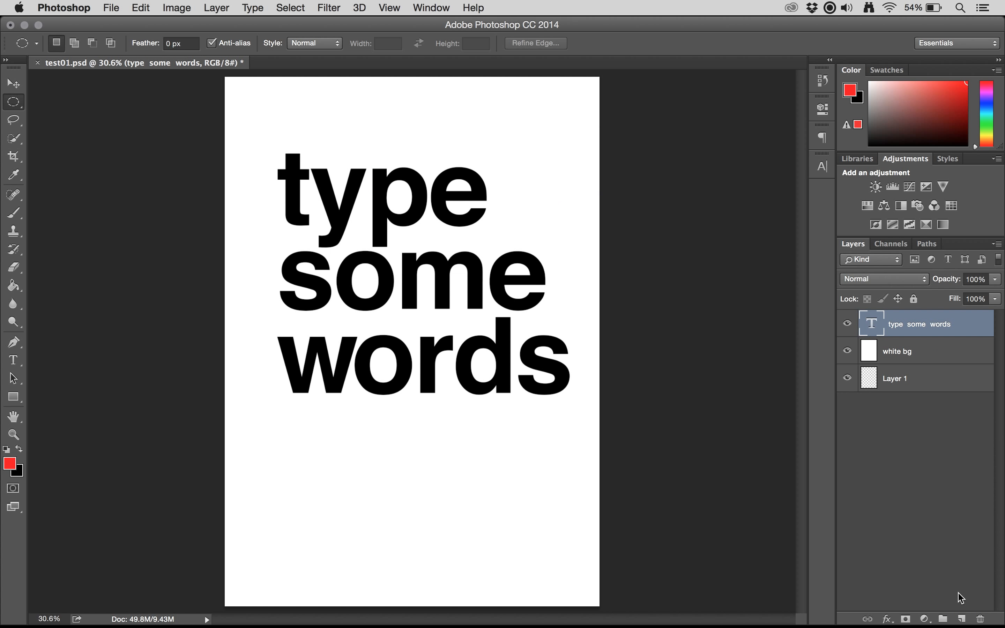
Step: Create a new layer group above the text layer and name it "store"
left_click(943, 619)
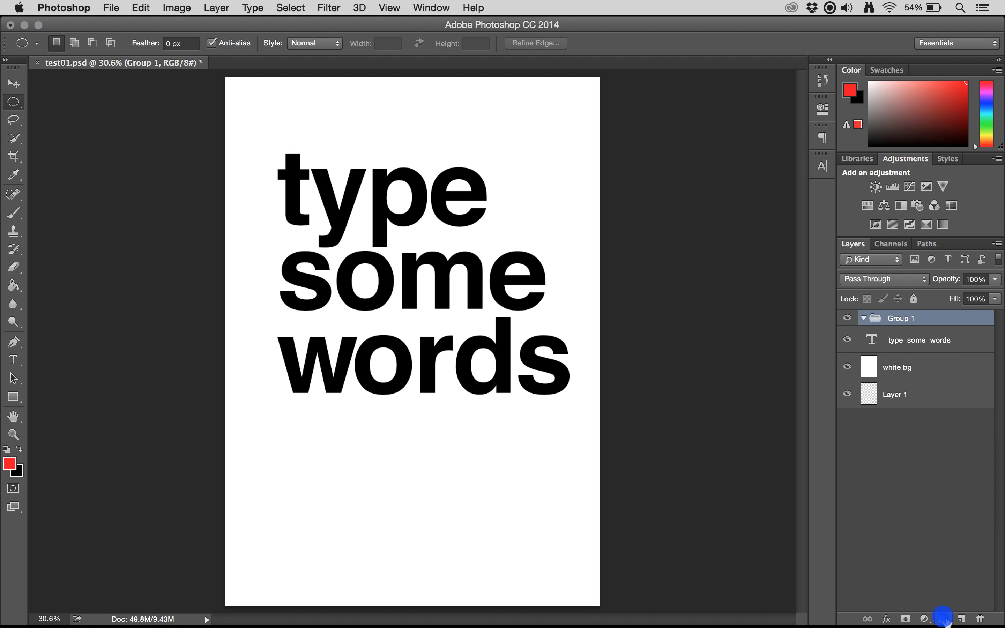
double_click(900, 321)
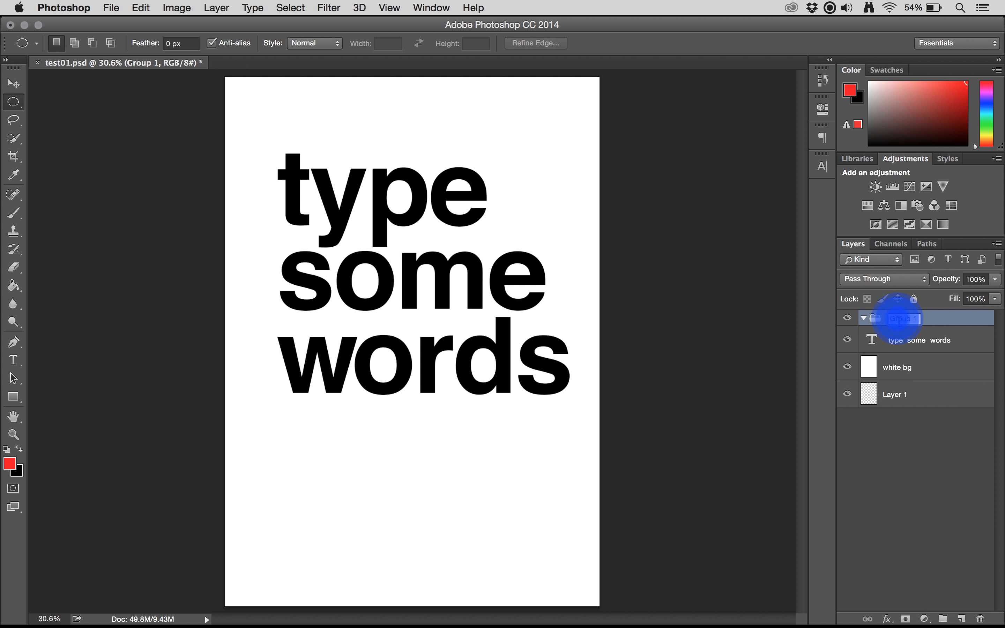
type("store")
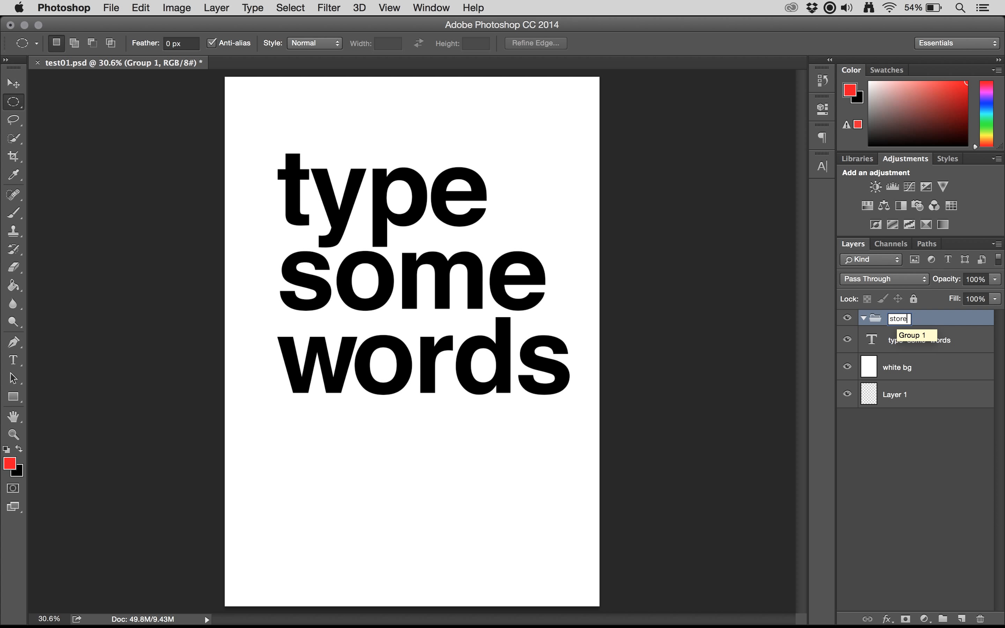
key("Return")
Step: Select the text layer and the white bg layer together and move both into the store group
left_click(927, 335)
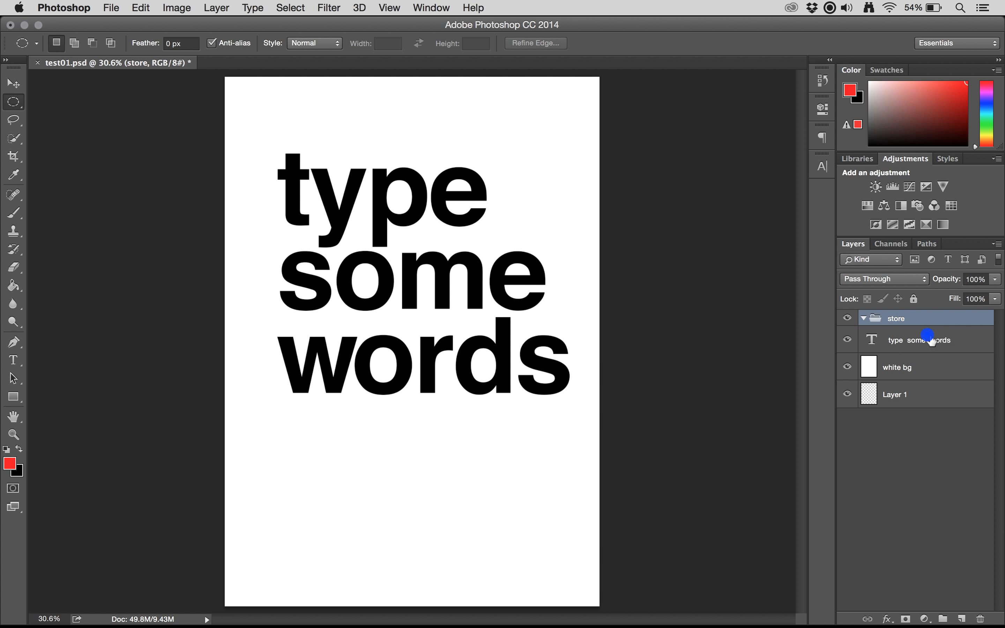
left_click(914, 367)
double_click(905, 366)
left_click(908, 334)
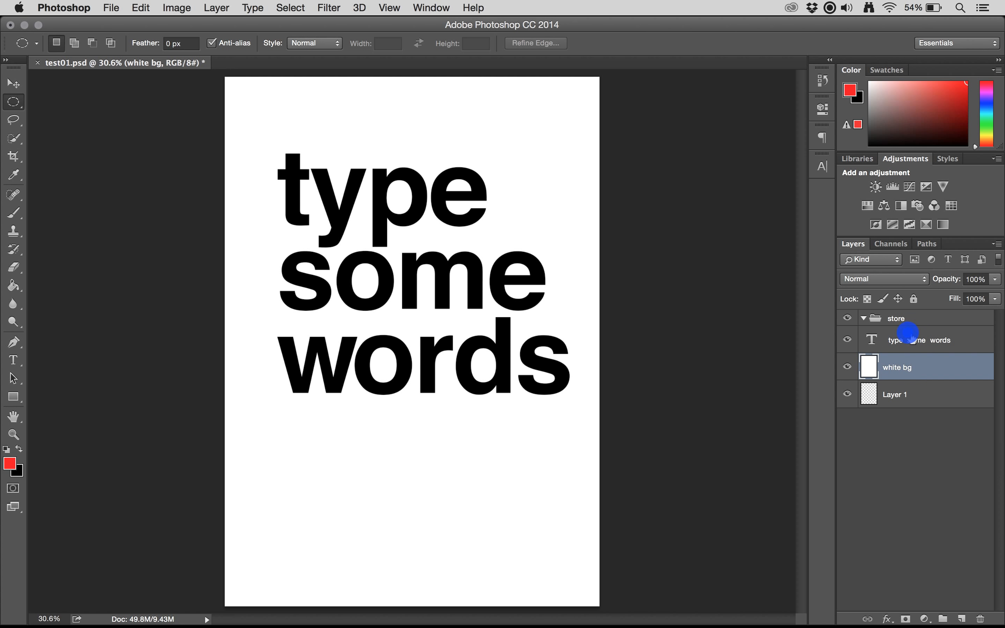
left_click(955, 340, "shift")
left_click_drag(900, 338, 899, 327)
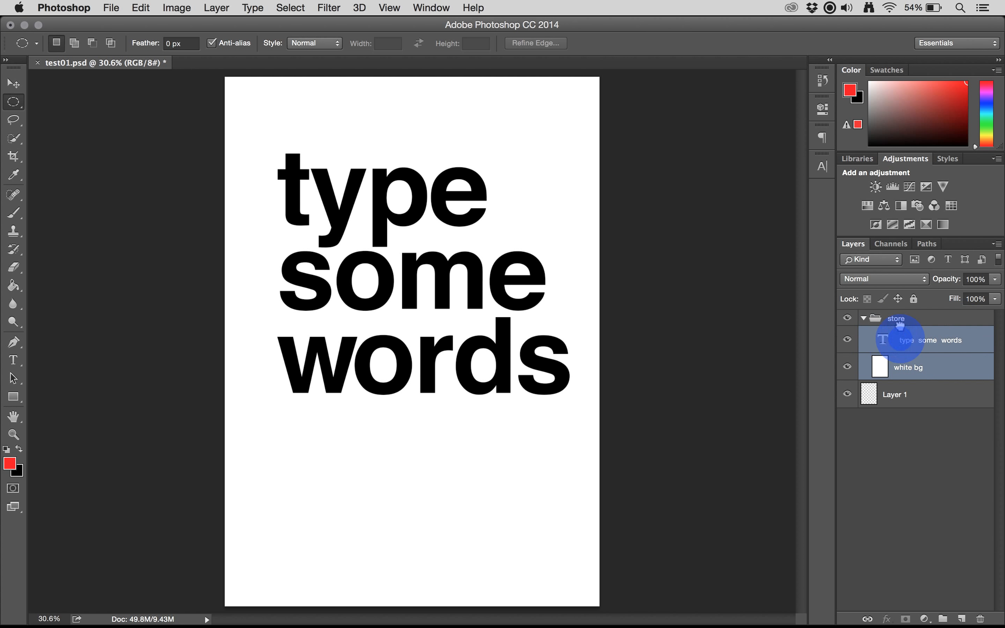
Step: Collapse the store group and hide it
left_click(864, 318)
left_click(847, 319)
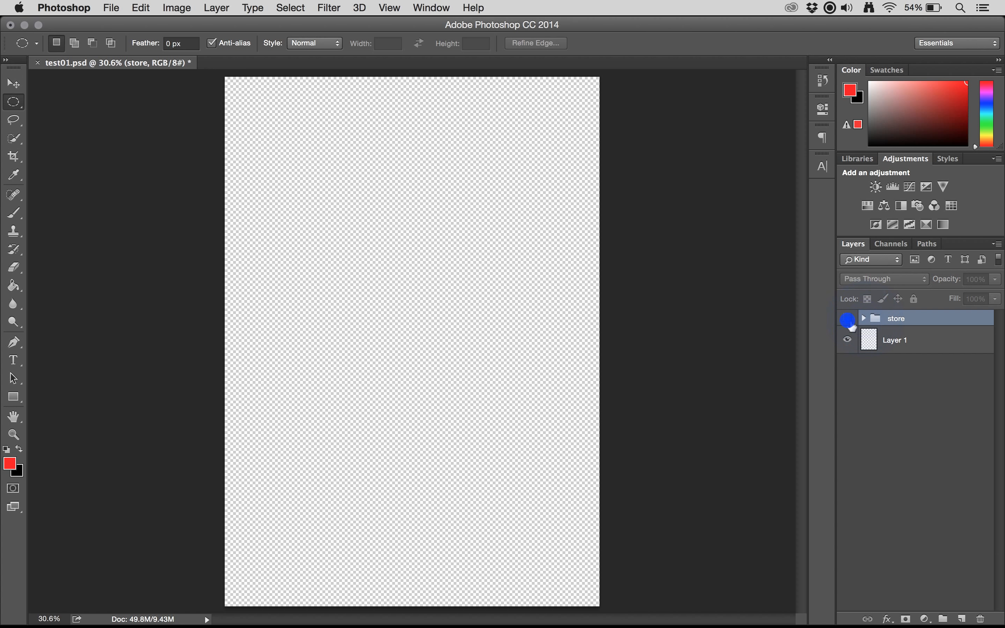
Step: Show the hidden store group and expand it to list its layers
left_click(847, 318)
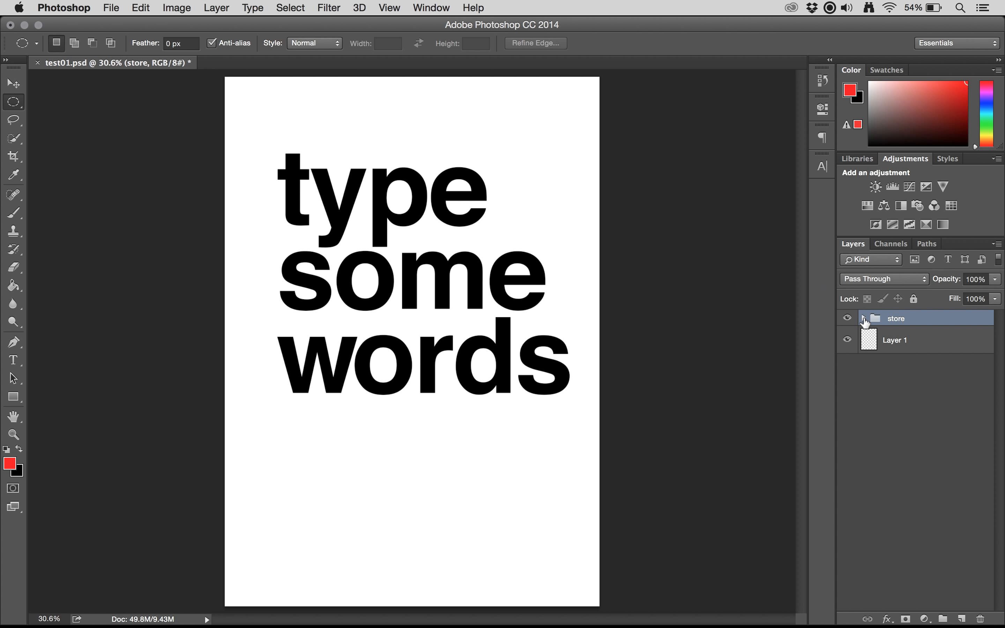
left_click(864, 318)
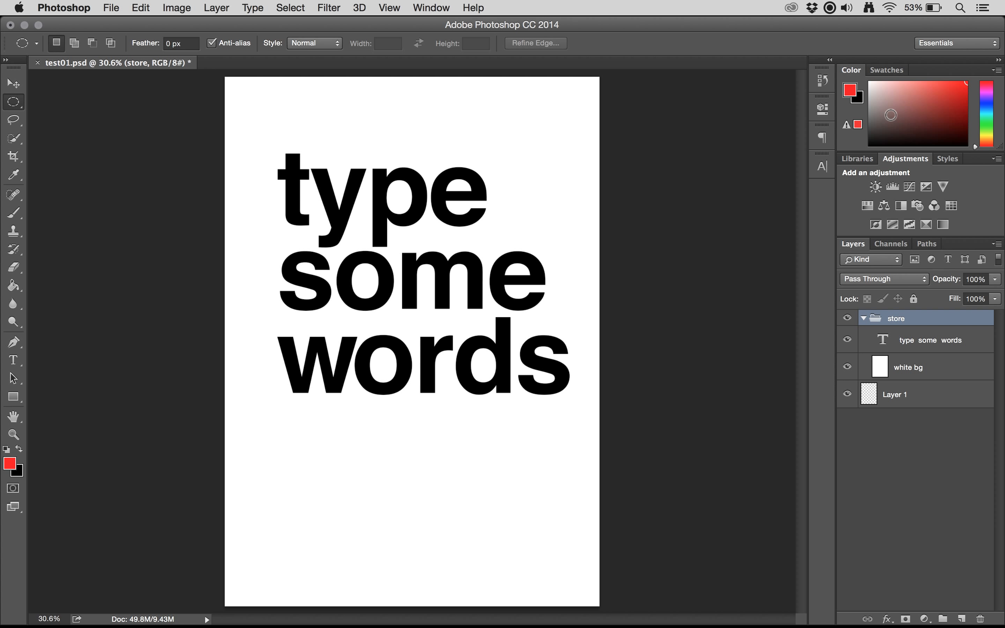
Step: View the color swatches, enlarge their area to reveal the full set, and return to the color spectrum
left_click(893, 74)
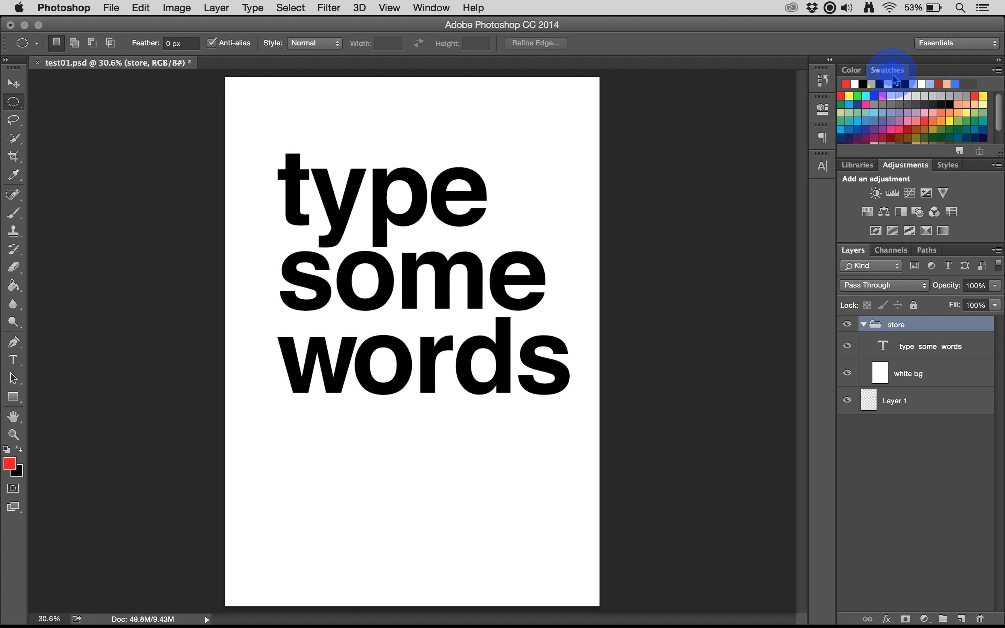
left_click_drag(913, 160, 913, 228)
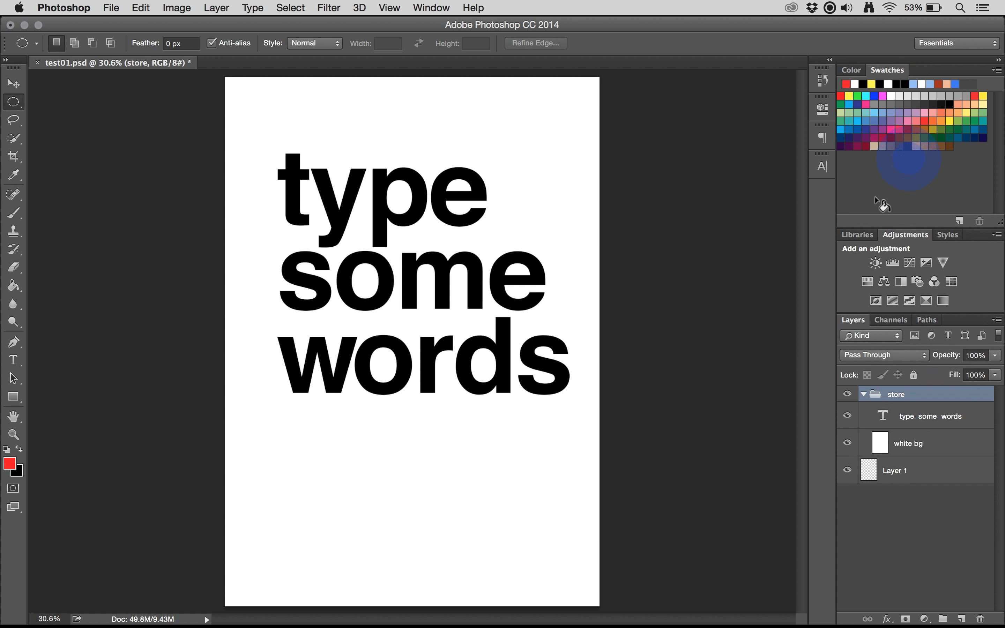
left_click(850, 71)
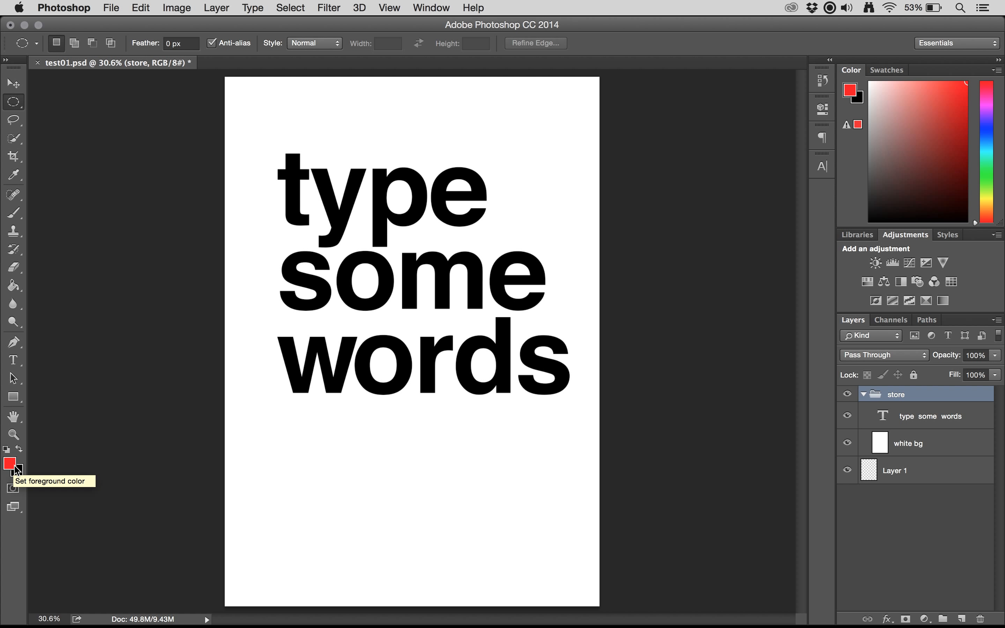
Step: Open the foreground color picker, try the muted brown 6b4949, and change the hue to pick magenta ff07fc
left_click(10, 462)
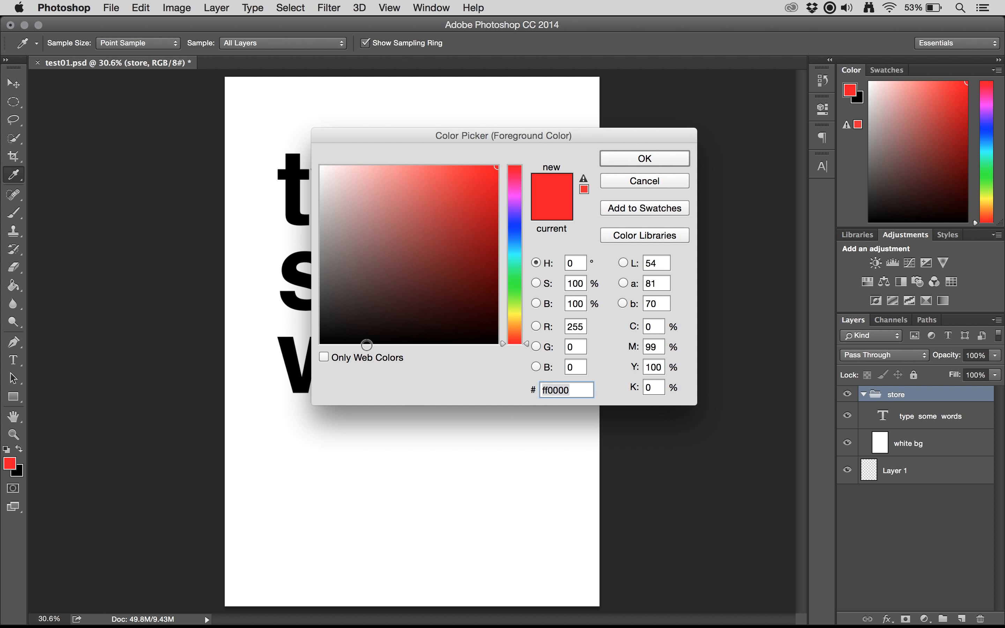
mouse_move(438, 251)
left_mouse_down()
mouse_move(402, 249)
mouse_move(386, 208)
mouse_move(431, 318)
mouse_move(418, 235)
mouse_move(376, 268)
left_mouse_up()
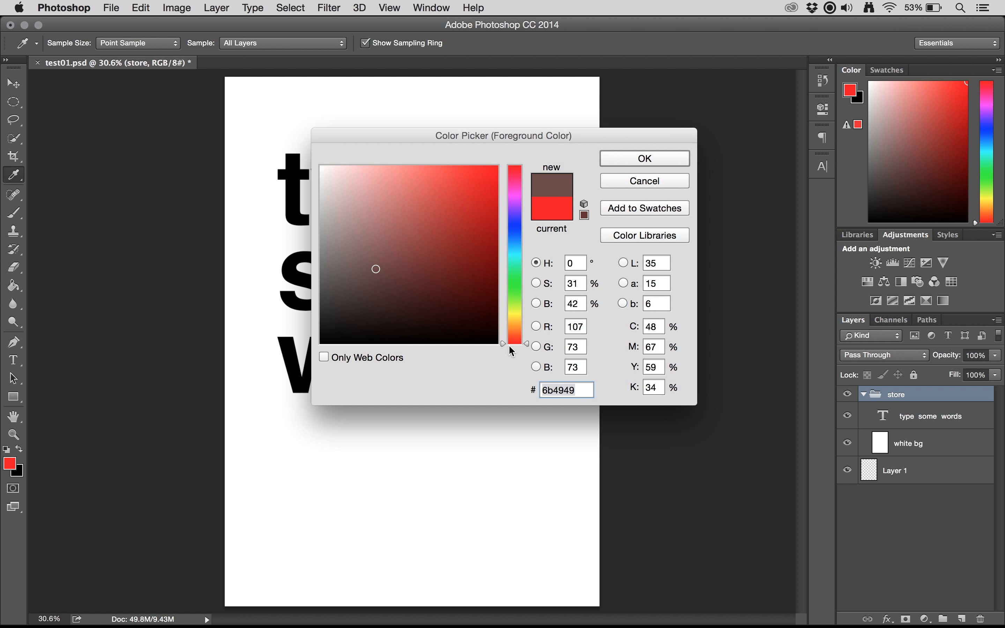
mouse_move(510, 346)
left_mouse_down()
mouse_move(514, 196)
mouse_move(492, 182)
mouse_move(494, 166)
left_mouse_up()
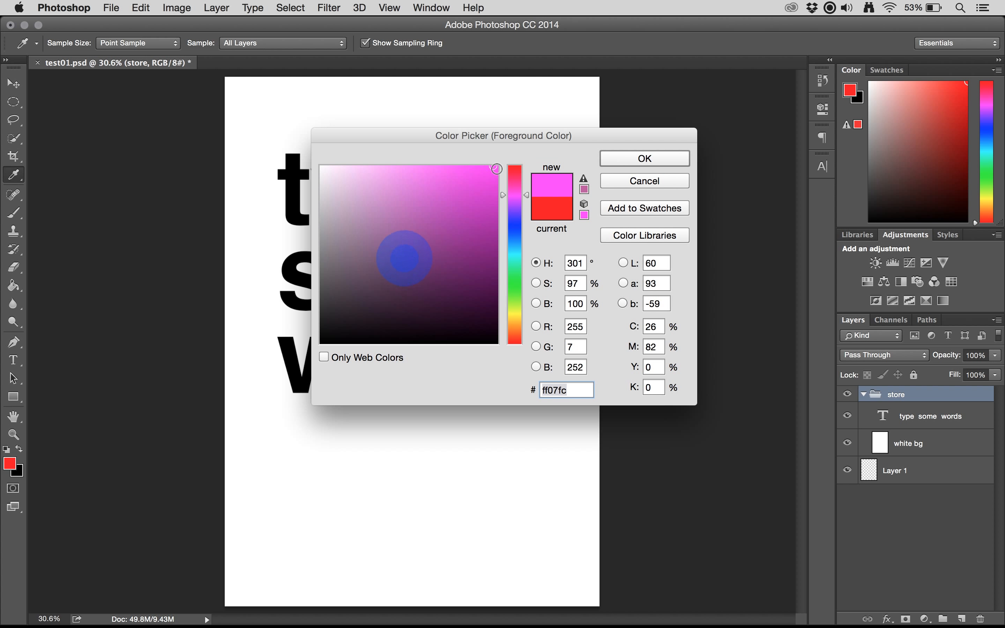
Step: Restrict the picker to web colors only and try several purple and magenta shades, ending on ff33ff
left_click(325, 358)
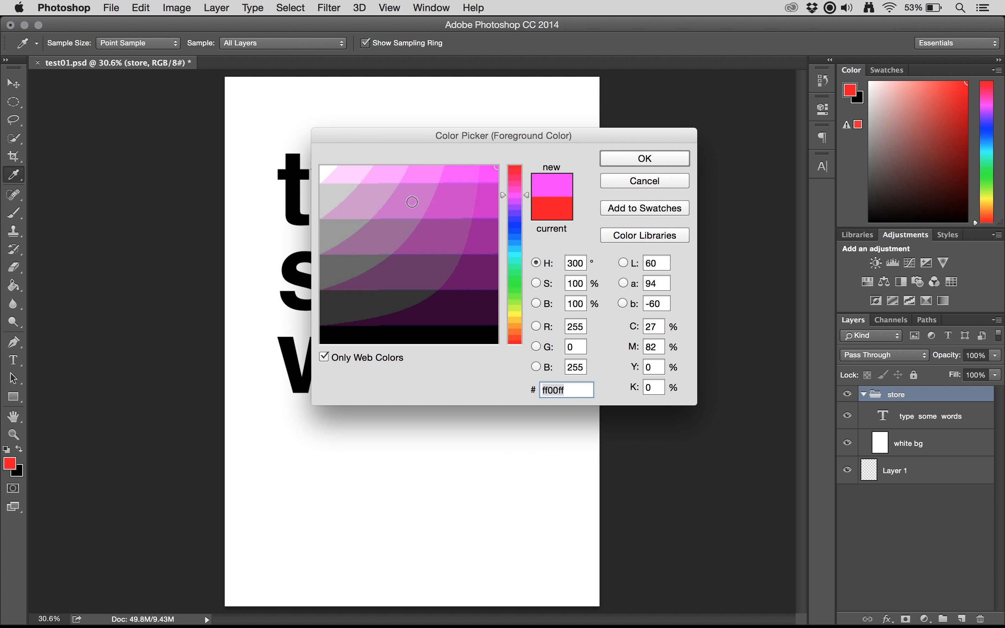
left_click(410, 199)
left_click(436, 242)
left_click(417, 275)
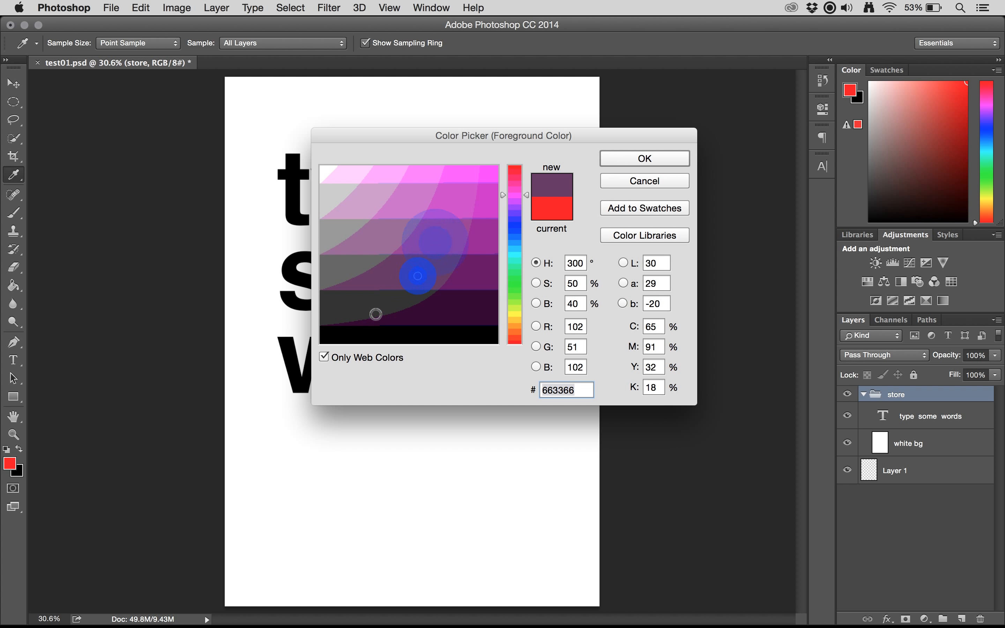
left_click(364, 305)
left_click(459, 310)
left_click(475, 274)
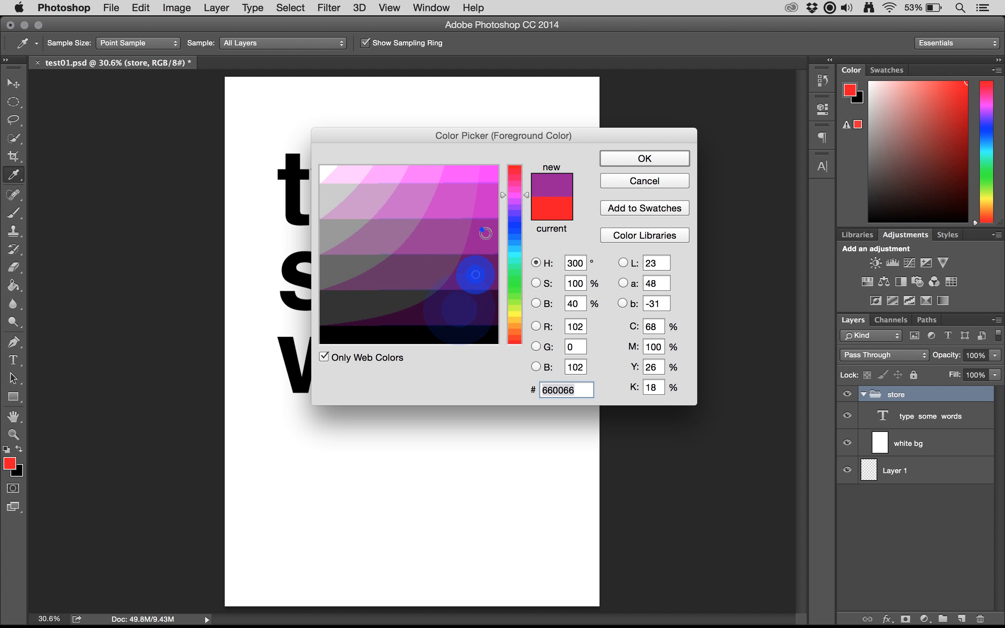
left_click(481, 229)
left_click(448, 194)
left_click(459, 173)
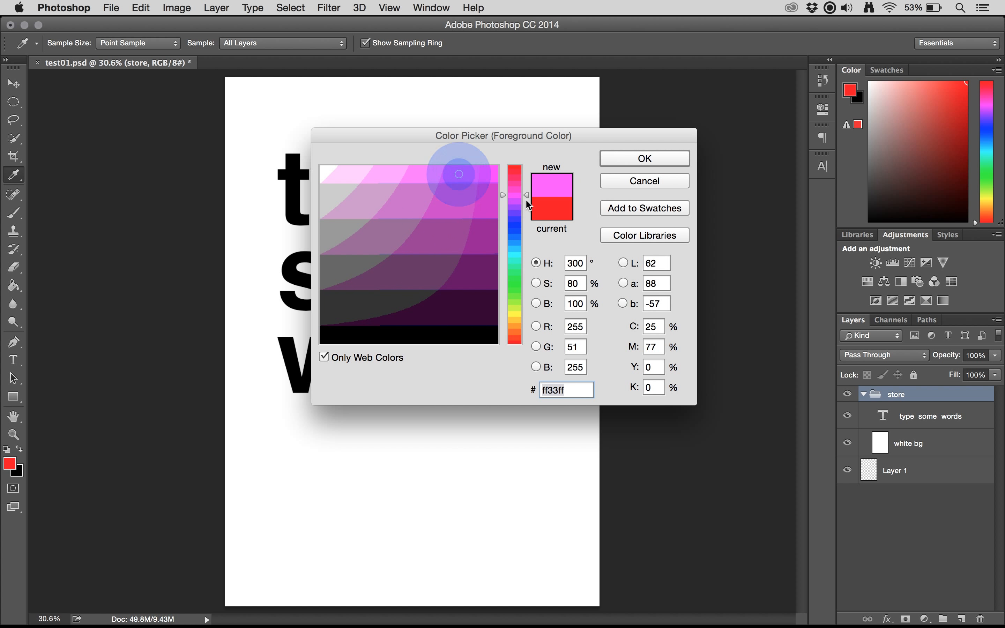
Step: Shift the web color hue to red, focus the hex value, and pick black 000000
left_click_drag(529, 193, 529, 161)
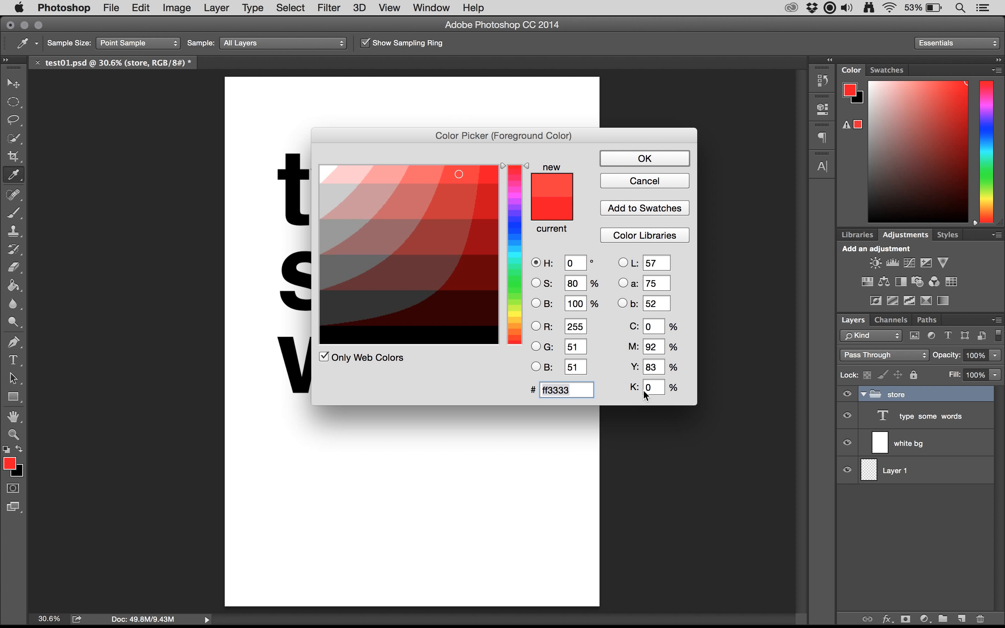
double_click(576, 388)
double_click(576, 388)
left_click(579, 392)
left_click(489, 170)
left_click(406, 342)
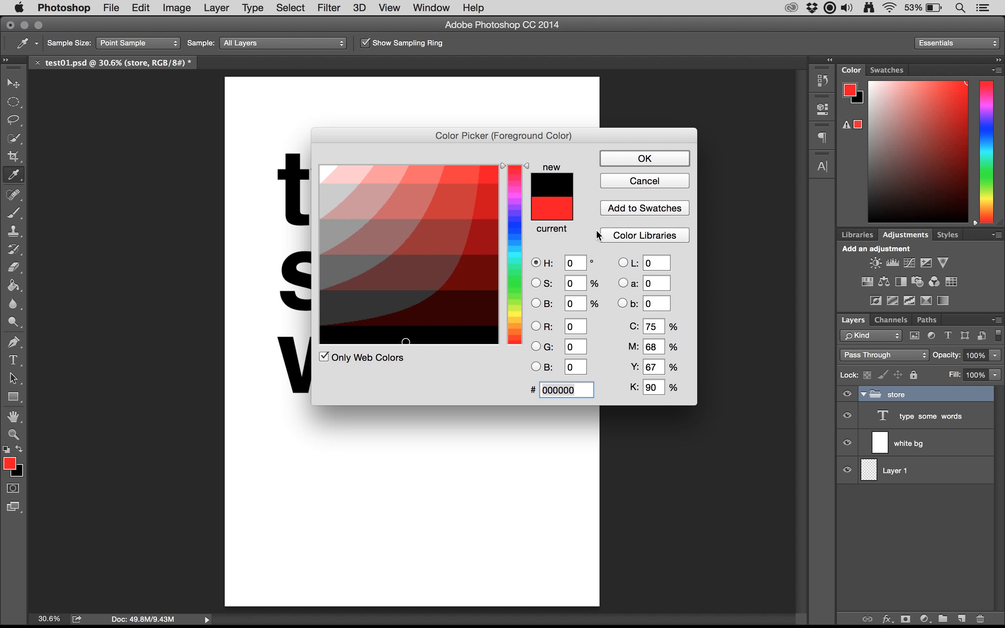
Step: Turn off the web colors restriction and pick the red d23131
left_click(323, 359)
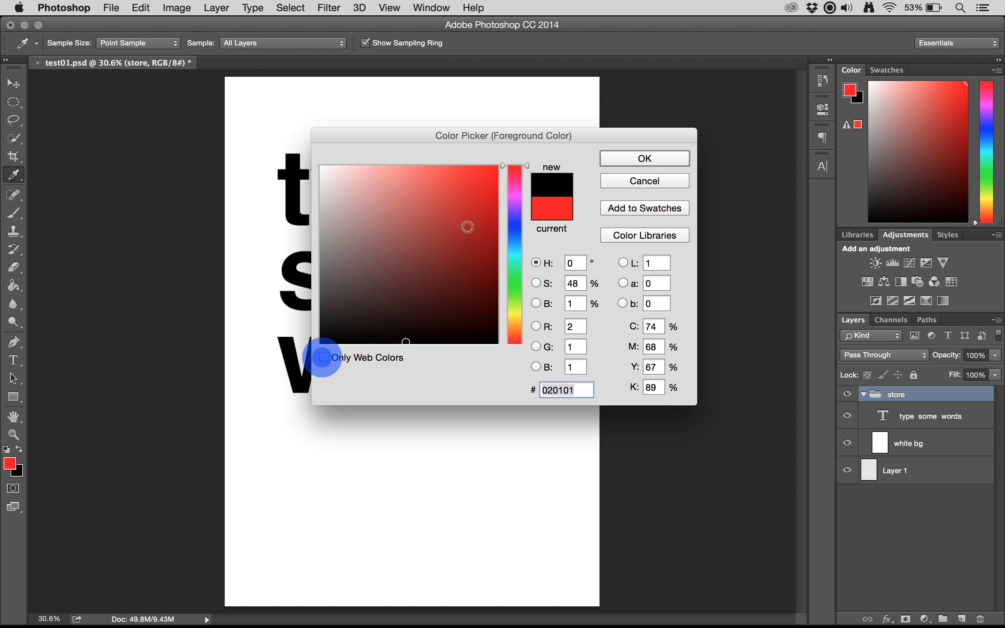
left_click_drag(463, 223, 456, 197)
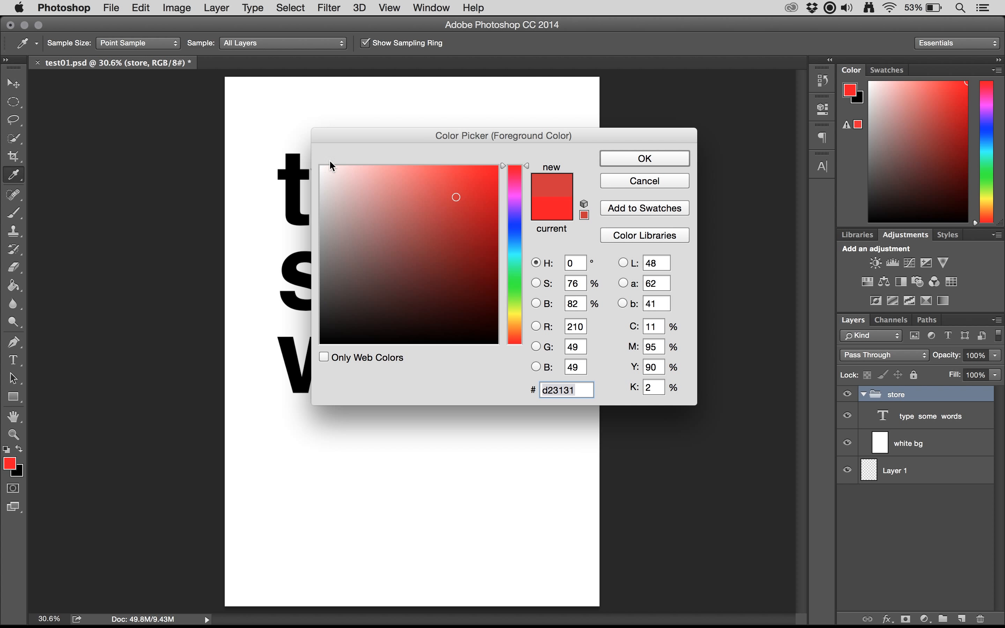
Step: Move the color picker off the word "type", and sample white from the page background and black from the lettering
left_click_drag(349, 140, 431, 149)
left_click_drag(361, 179, 357, 165)
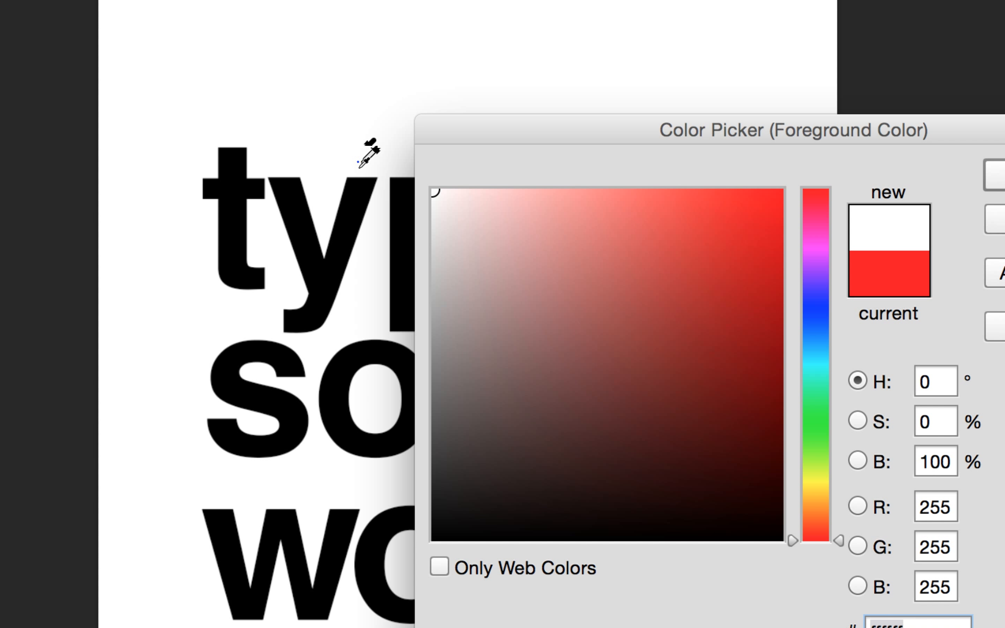
left_click(360, 164)
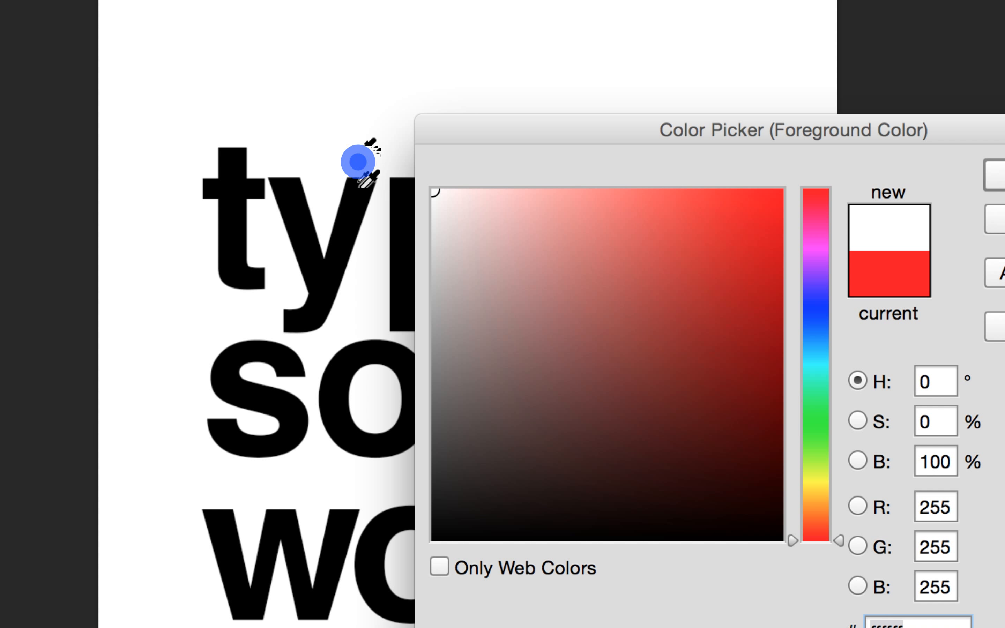
left_click(360, 164)
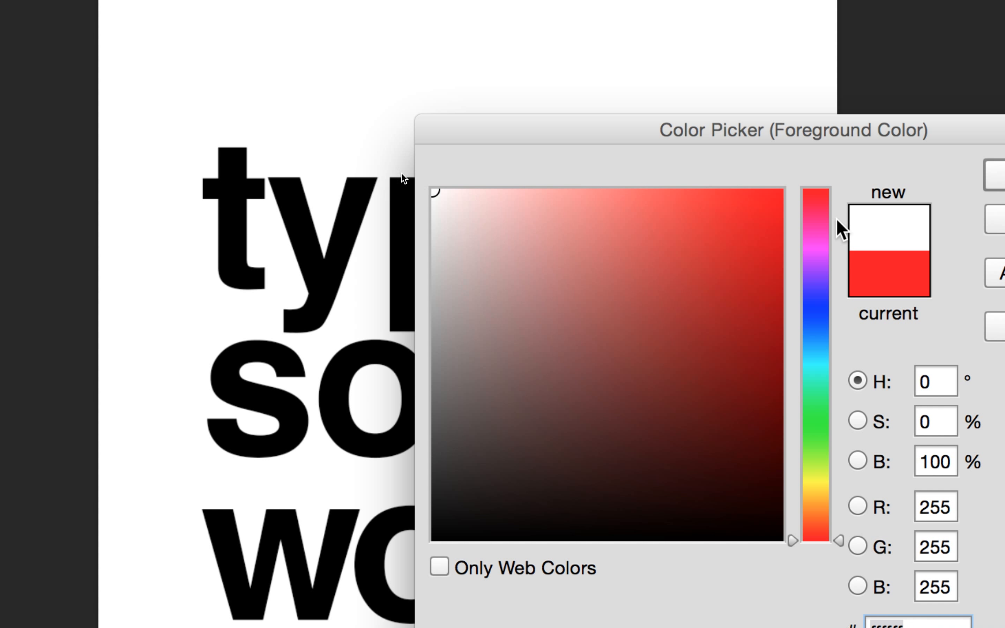
left_click(355, 162)
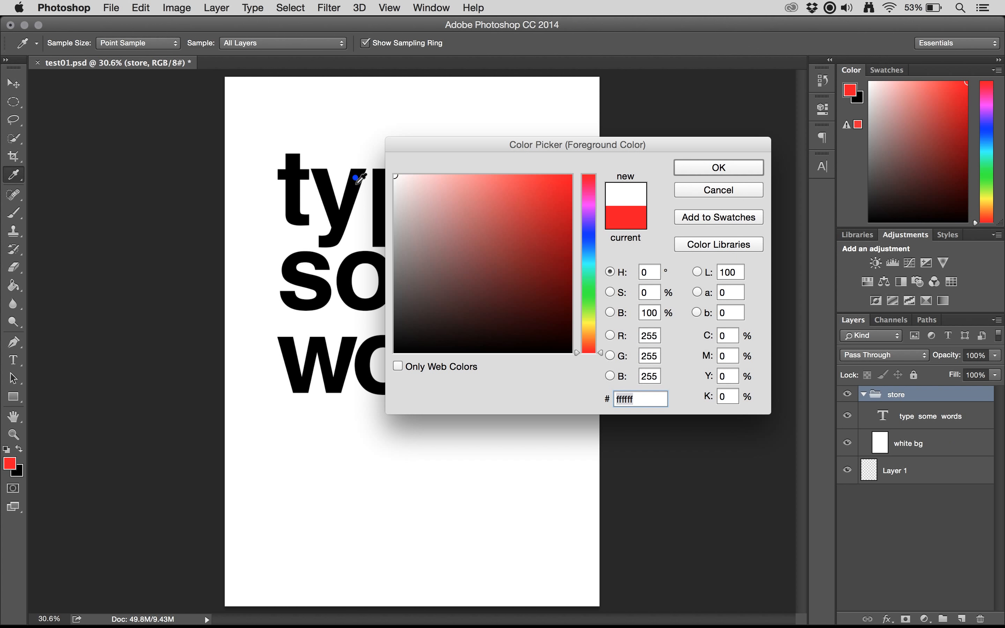
left_click(358, 196)
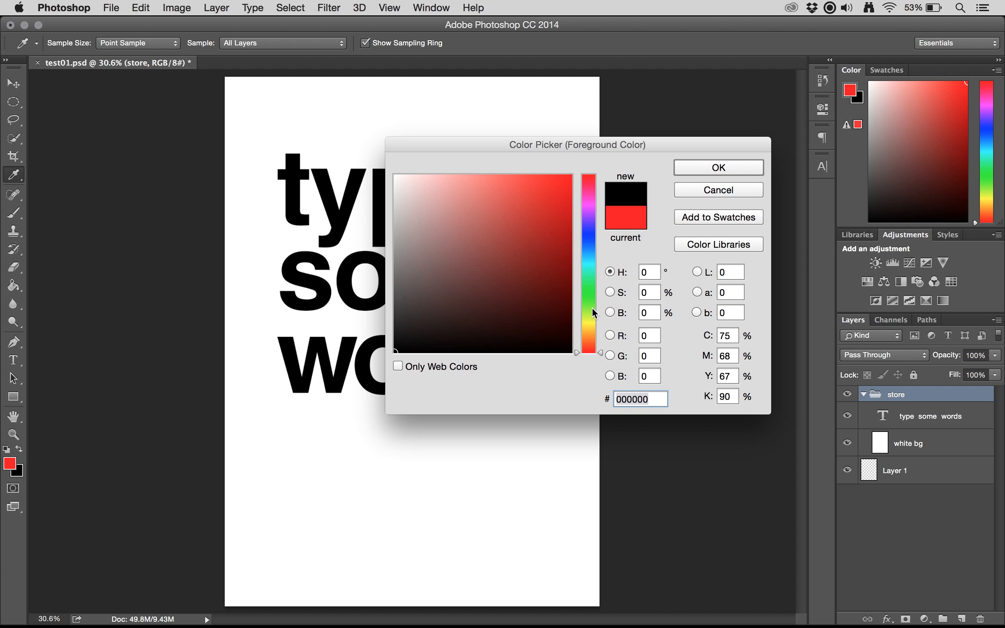
Step: Choose the bright yellow fffc02 and add it to the swatches as "some kind of a yellow"
left_click(592, 328)
left_click_drag(558, 193, 574, 177)
left_click(737, 218)
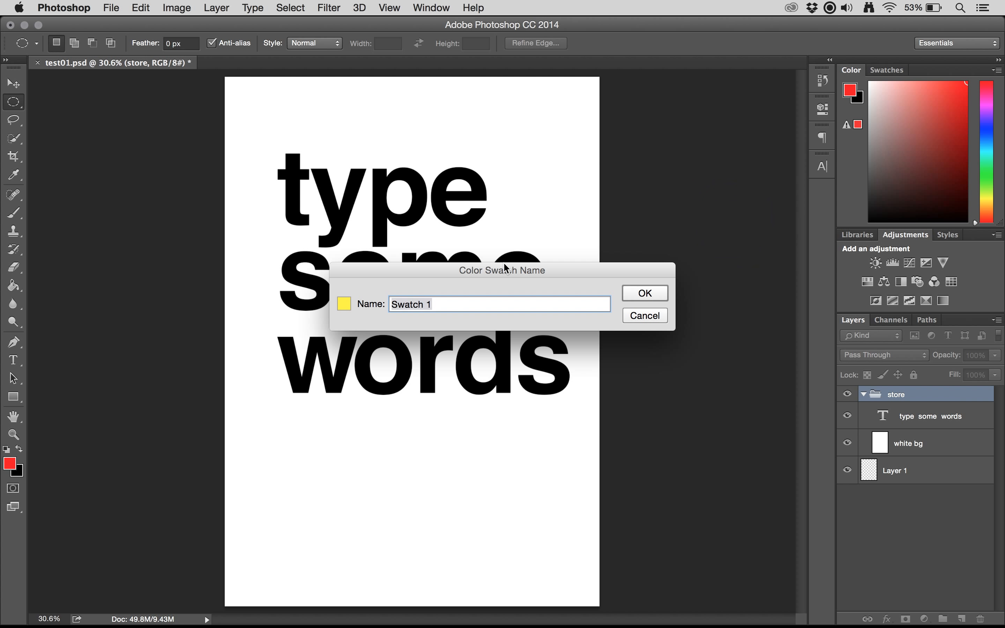
type("some kind of a yellow")
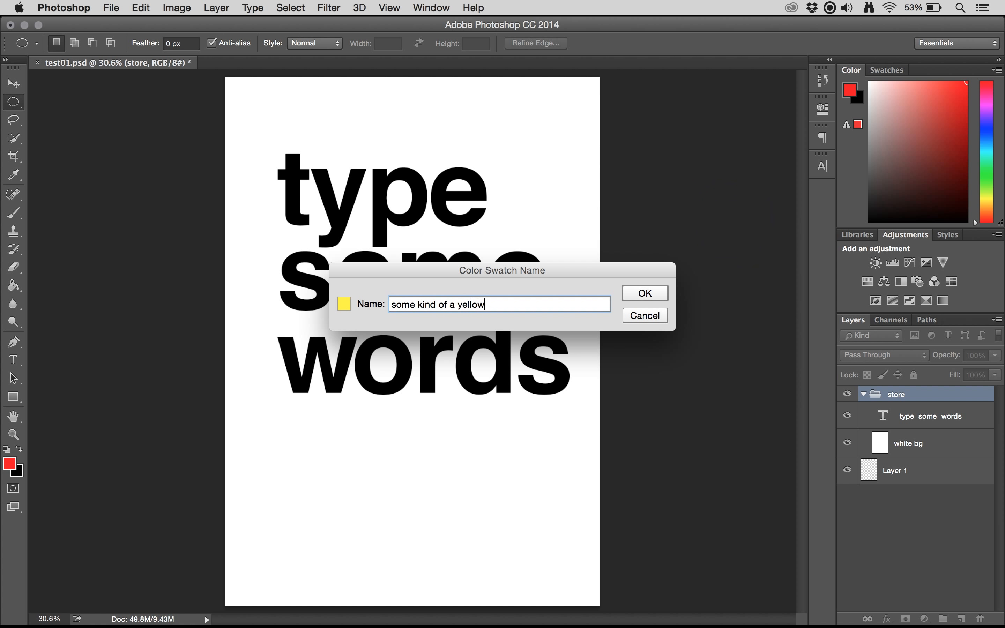
left_click(645, 293)
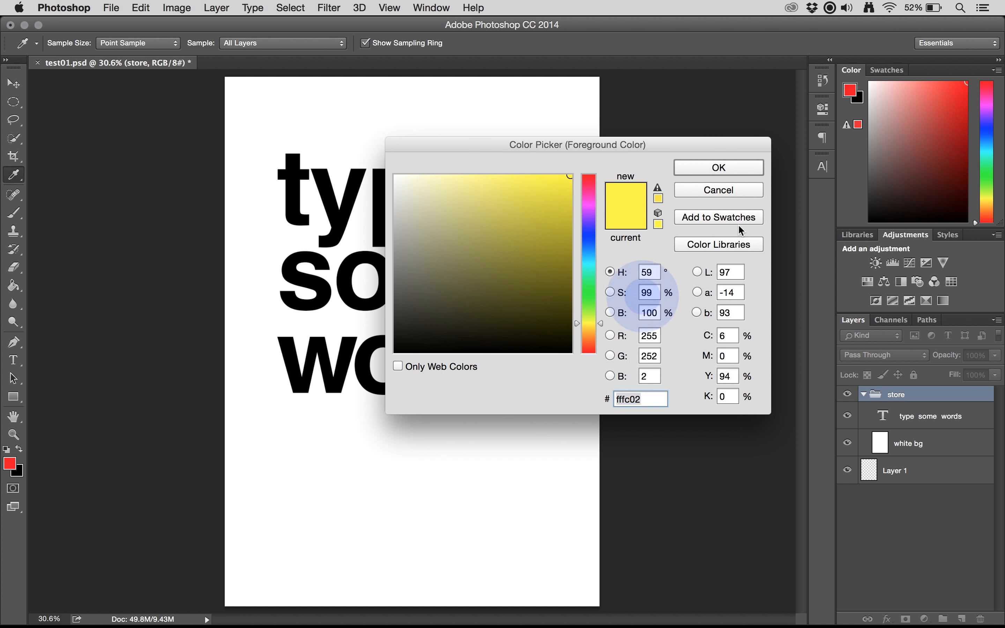
Step: Accept the yellow as the foreground color and display the color swatches
left_click(704, 166)
left_click(887, 70)
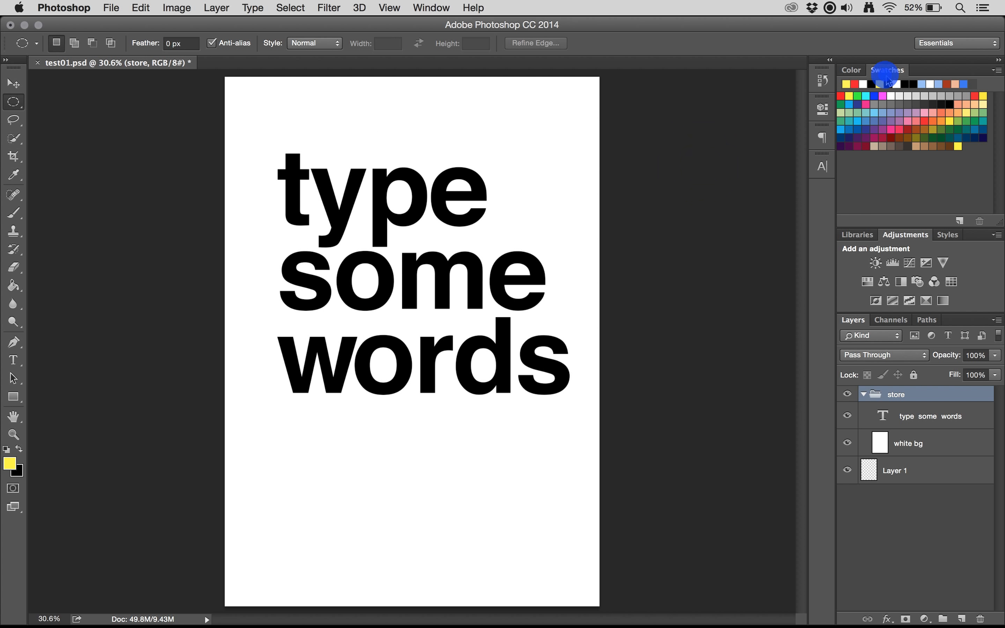